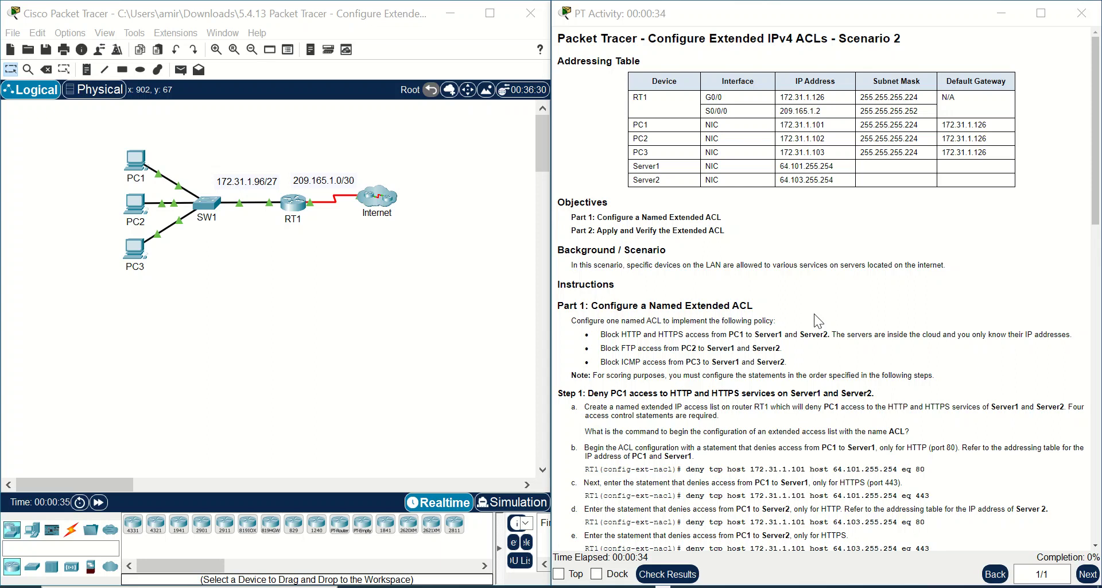
Try opening the Internet cloud device, then dismiss the interface-locked message.
{"action": "scroll", "coordinate": [814, 314], "scroll_direction": "down", "scroll_amount": 1}
{"action": "scroll", "coordinate": [815, 317], "scroll_direction": "down", "scroll_amount": 1}
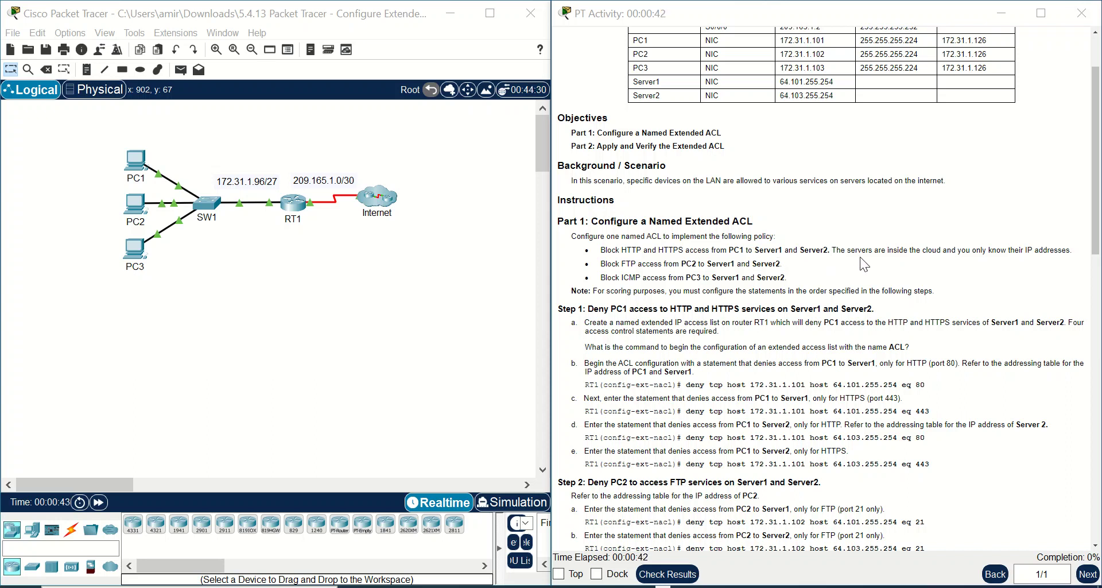
{"action": "double_click", "coordinate": [378, 205]}
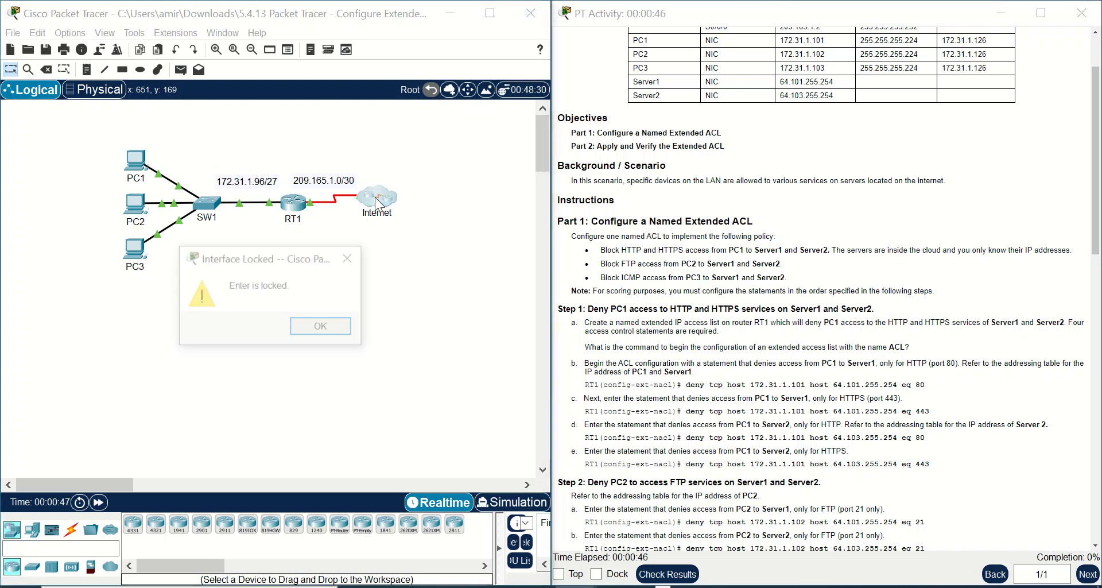
{"action": "left_click", "coordinate": [349, 258]}
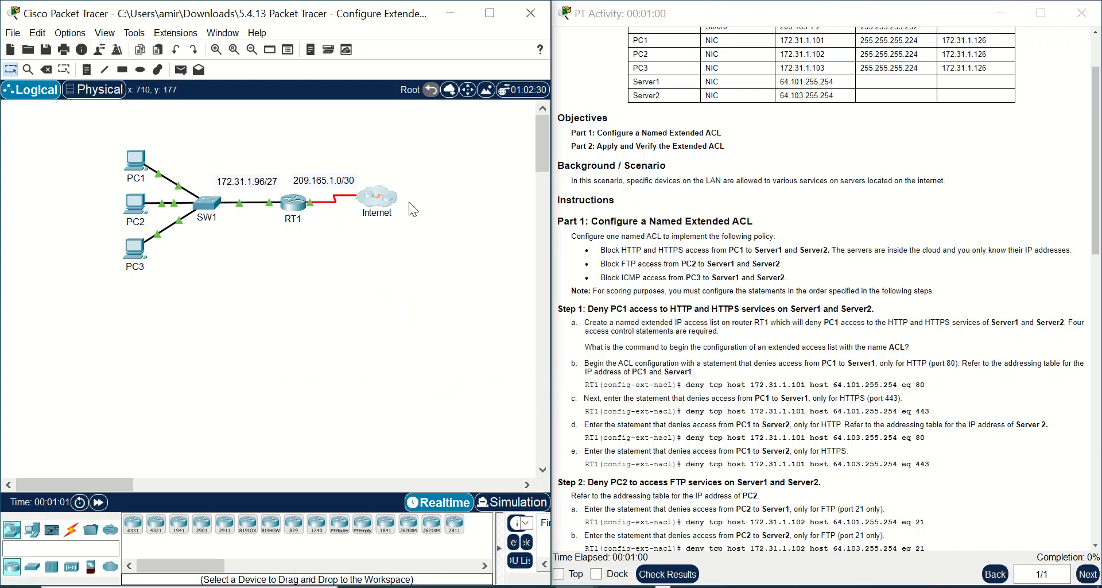
Open RT1's command line and reposition its window.
{"action": "left_click", "coordinate": [294, 206]}
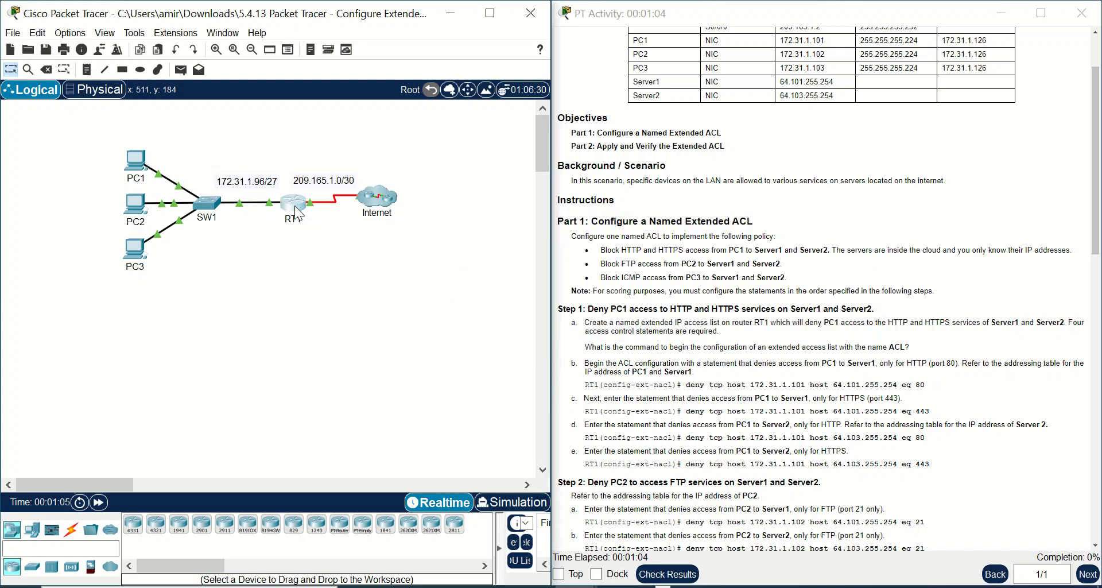
{"action": "left_click", "coordinate": [465, 125]}
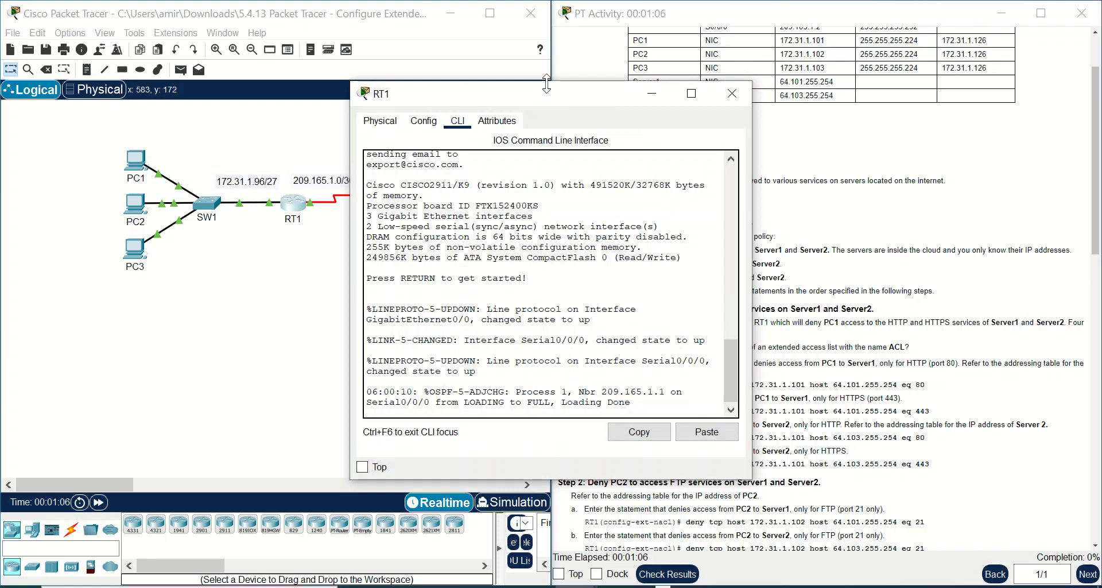
{"action": "double_click", "coordinate": [493, 92]}
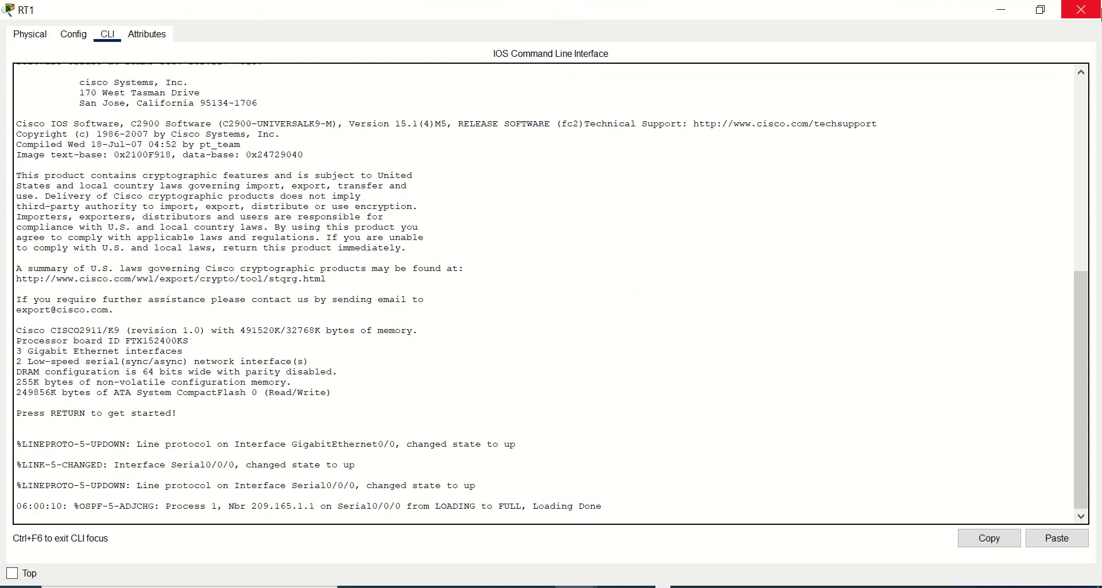
{"action": "left_click", "coordinate": [1041, 10]}
{"action": "left_click_drag", "start_coordinate": [570, 105], "coordinate": [455, 118]}
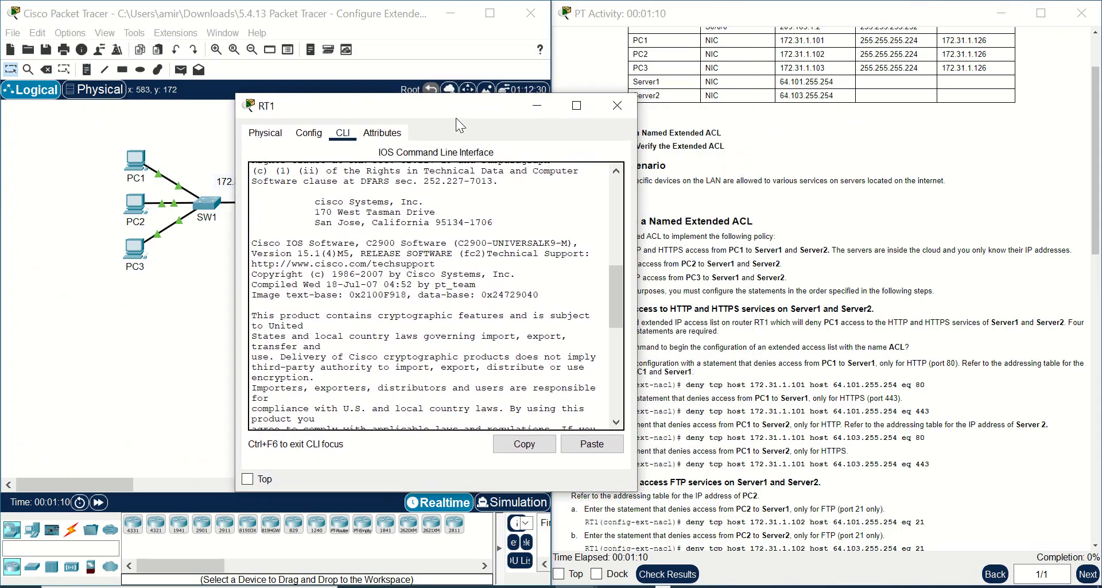
Enter privileged EXEC and global configuration mode on RT1 with 'en' and 'conf t'.
{"action": "key", "text": "Return"}
{"action": "type", "text": "en"}
{"action": "key", "text": "Return"}
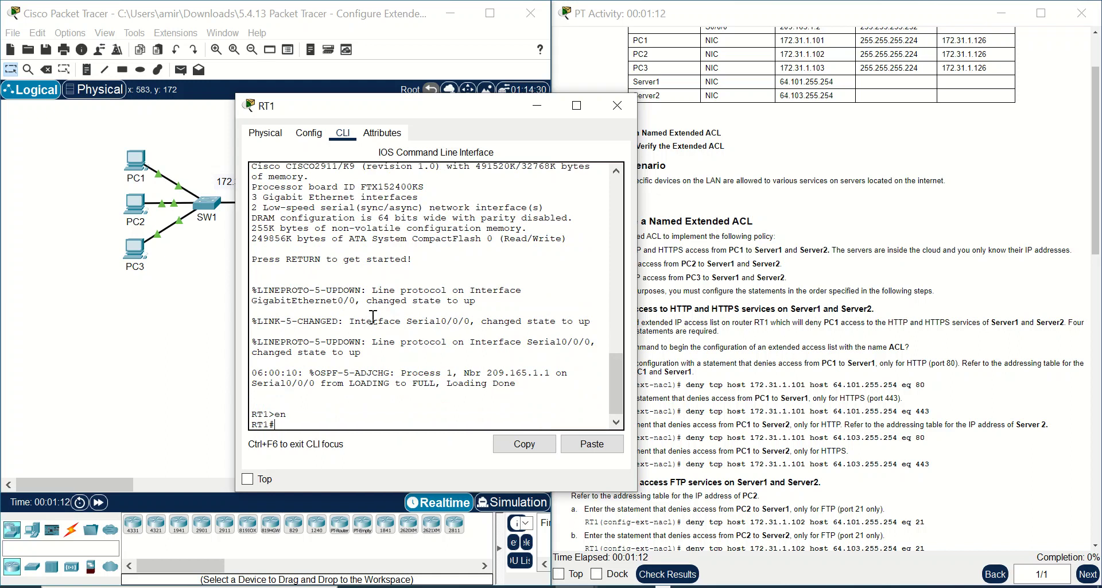
{"action": "type", "text": "conf t"}
{"action": "key", "text": "Return"}
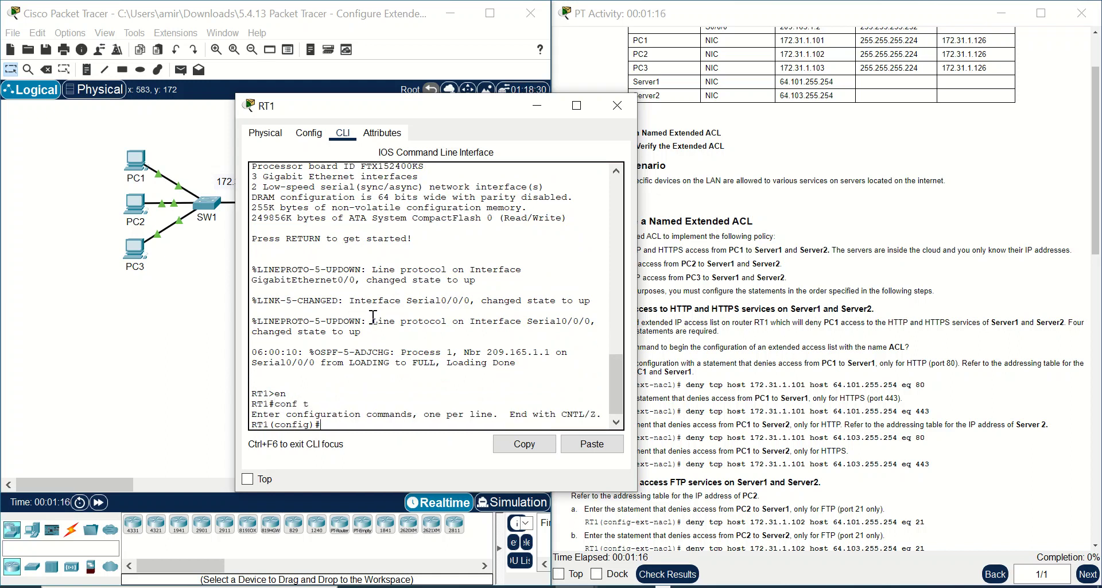
Create the named extended access list ACL-DENY with 'ip access-list extended ACL-DENY'.
{"action": "type", "text": "ip acc"}
{"action": "key", "text": "Tab"}
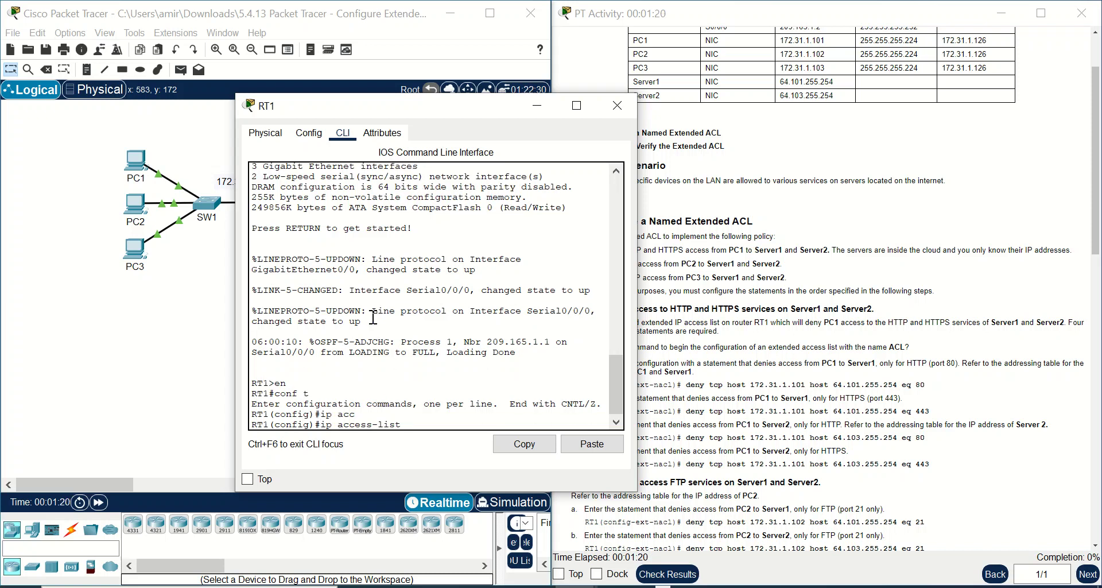
{"action": "type", "text": "ex"}
{"action": "key", "text": "Tab"}
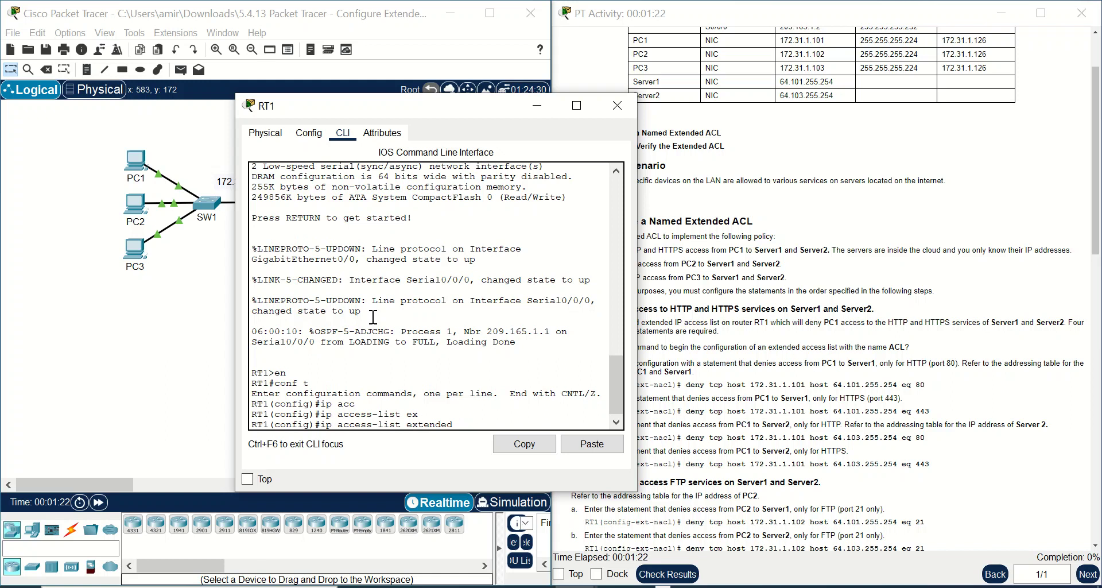
{"action": "type", "text": "ACL-DENY"}
{"action": "key", "text": "Return"}
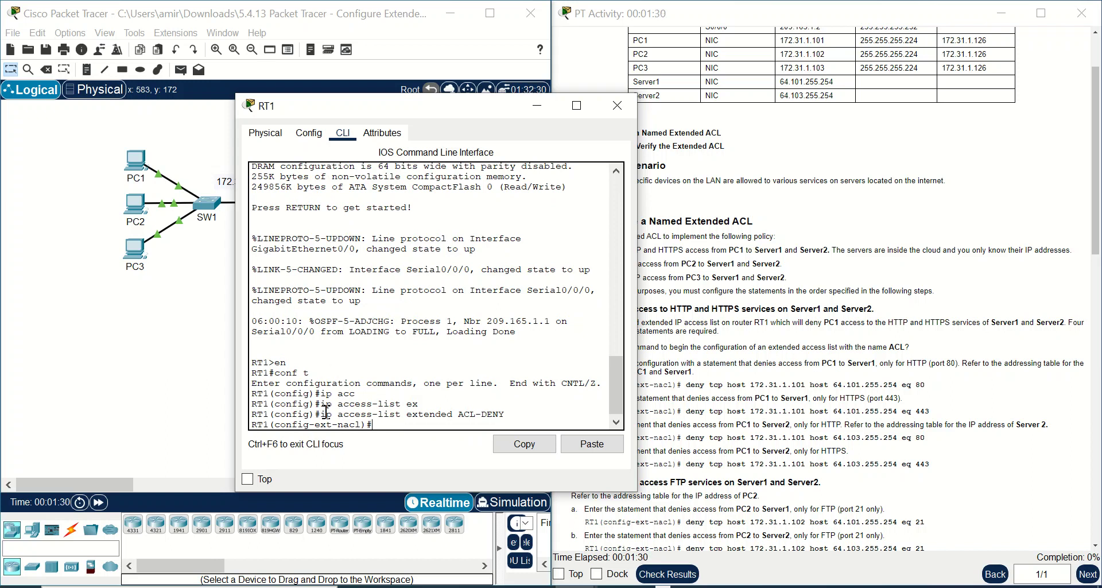
{"action": "left_click_drag", "start_coordinate": [315, 424], "coordinate": [395, 429]}
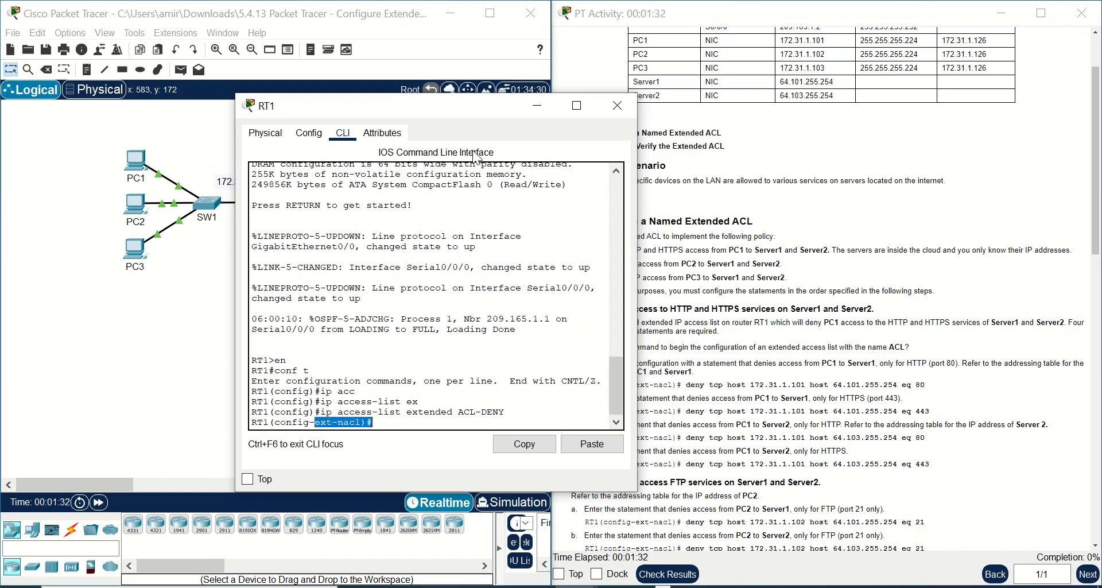
{"action": "left_click_drag", "start_coordinate": [481, 116], "coordinate": [346, 101]}
Close RT1's window and highlight the Step 1 heading and its question in the instructions.
{"action": "left_click", "coordinate": [484, 90]}
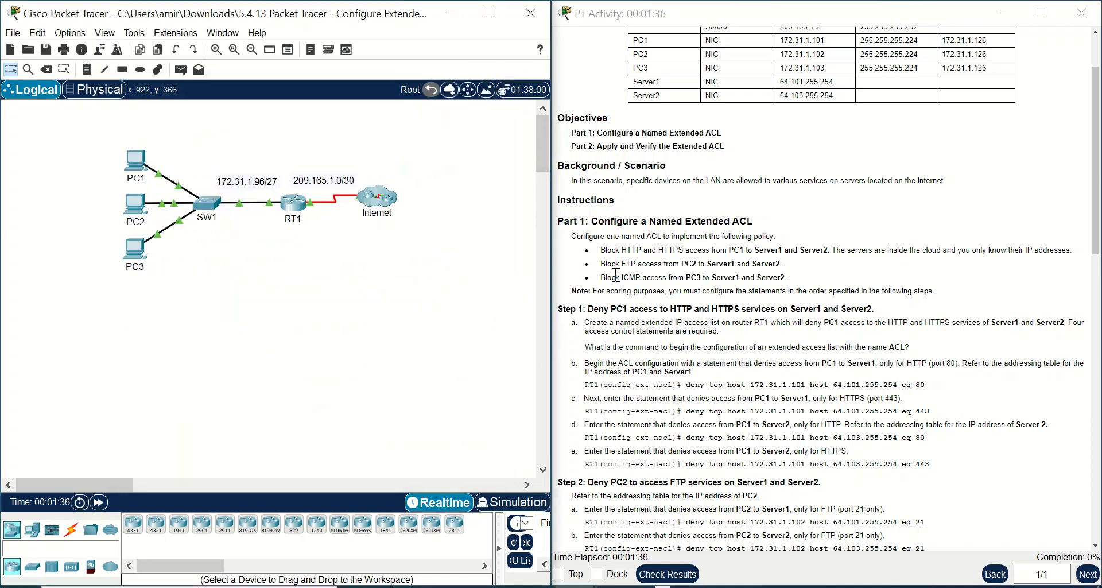
{"action": "left_click_drag", "start_coordinate": [594, 309], "coordinate": [867, 311]}
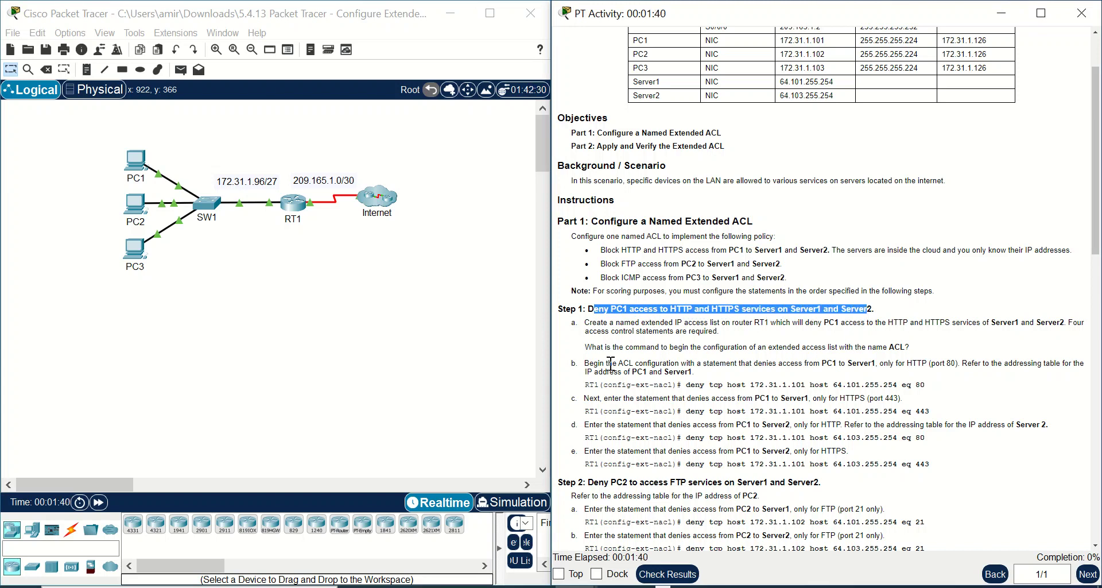
{"action": "left_click_drag", "start_coordinate": [585, 346], "coordinate": [913, 345]}
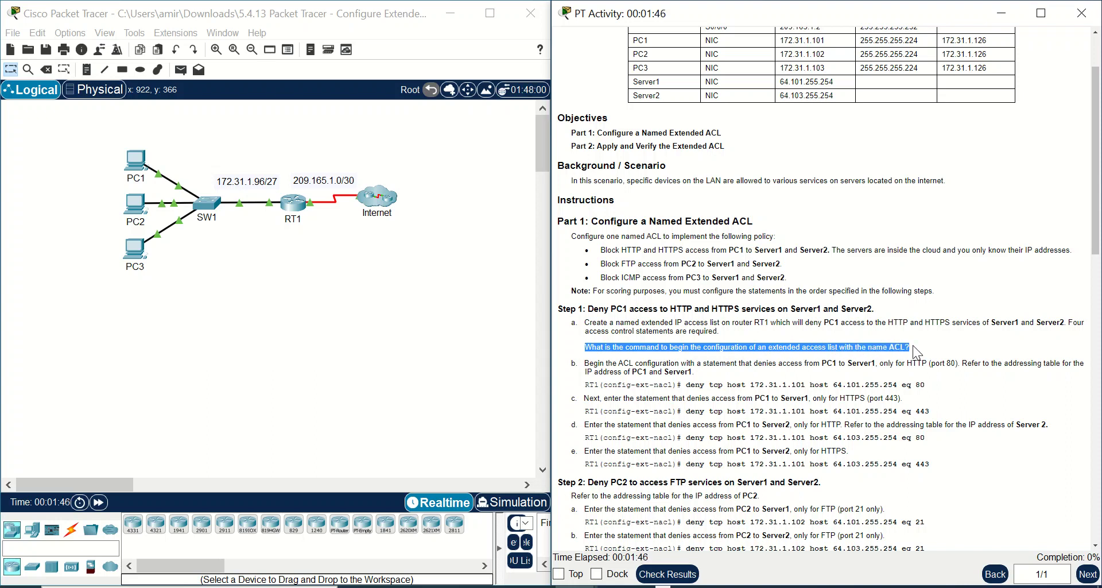
Reopen RT1's command line and highlight the ACL name and the step c and d text.
{"action": "left_click", "coordinate": [292, 202]}
{"action": "left_click", "coordinate": [347, 397]}
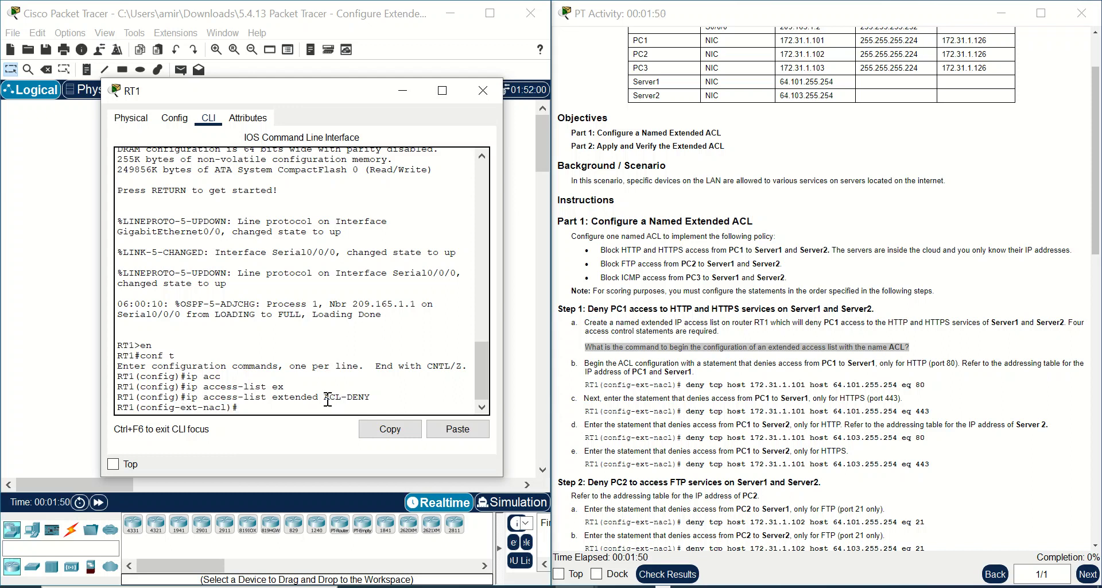
{"action": "left_click_drag", "start_coordinate": [323, 397], "coordinate": [379, 403]}
{"action": "scroll", "coordinate": [768, 428], "scroll_direction": "down", "scroll_amount": 3}
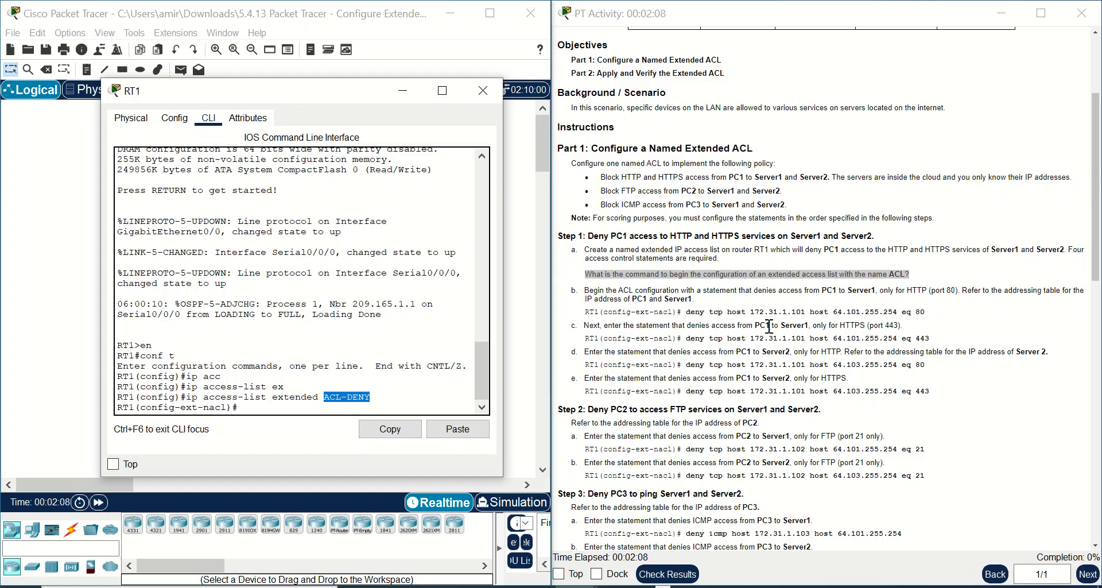
{"action": "left_click_drag", "start_coordinate": [1053, 353], "coordinate": [585, 344]}
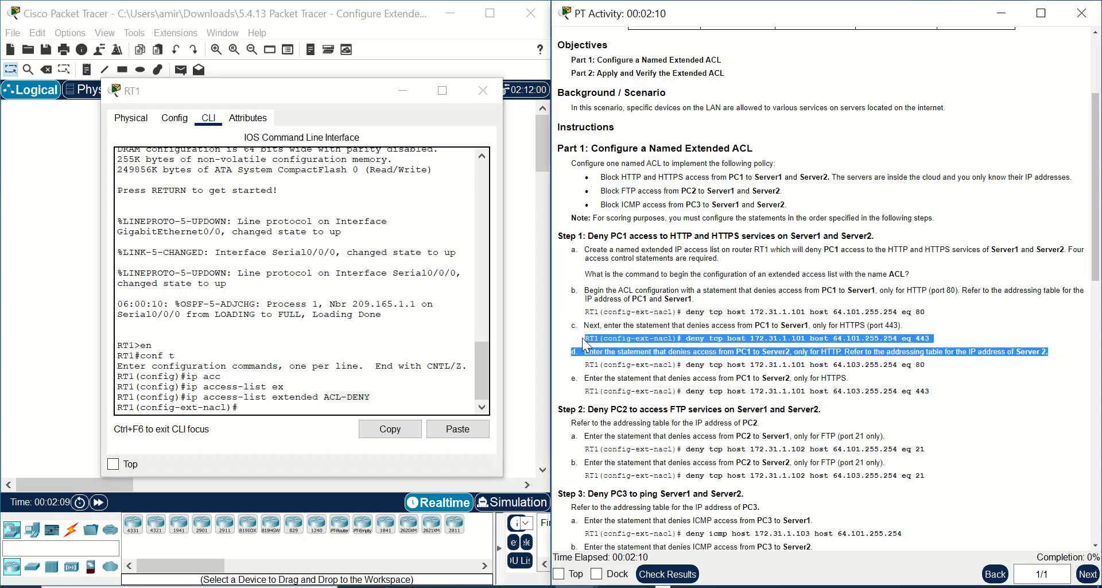
{"action": "left_click", "coordinate": [256, 409]}
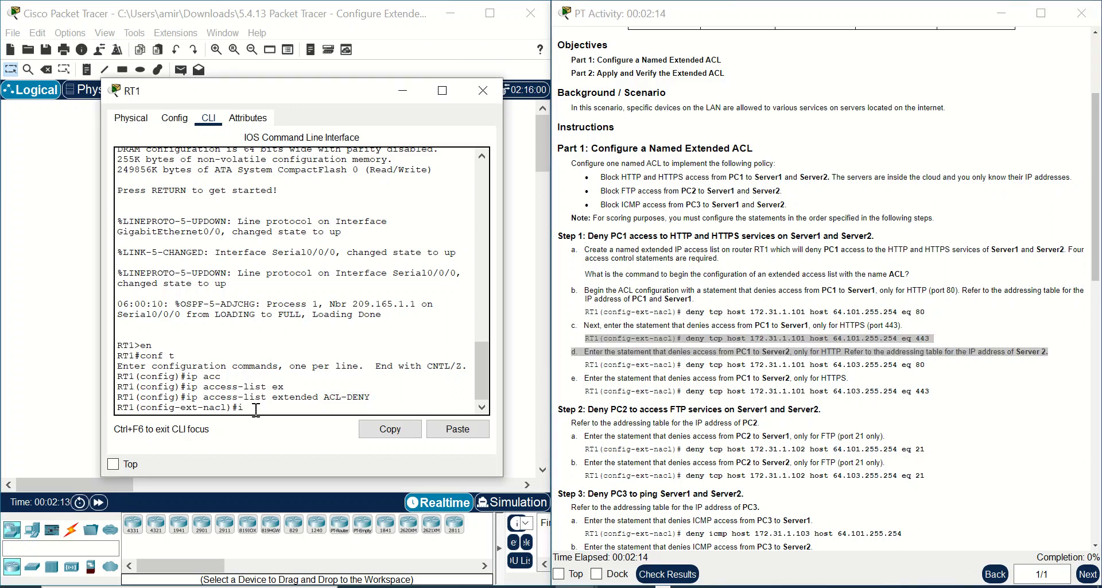
Build 'deny tcp 172.31.1.101 0.0.0.31 host', pasting PC1's address from the Addressing Table.
{"action": "type", "text": "deny ?"}
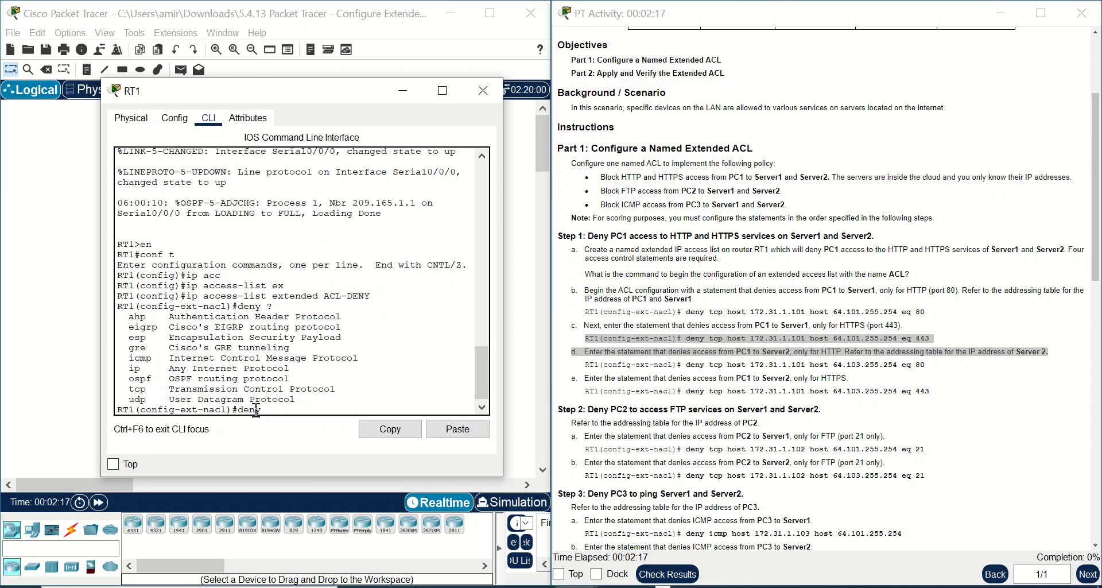
{"action": "type", "text": "tcp"}
{"action": "type", "text": "?"}
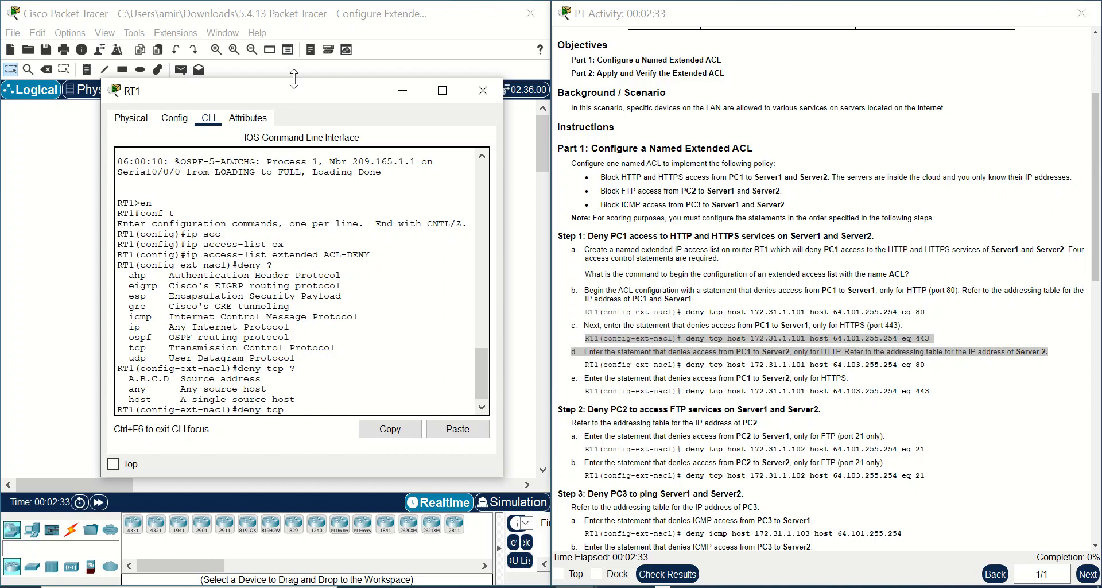
{"action": "scroll", "coordinate": [656, 175], "scroll_direction": "up", "scroll_amount": 3}
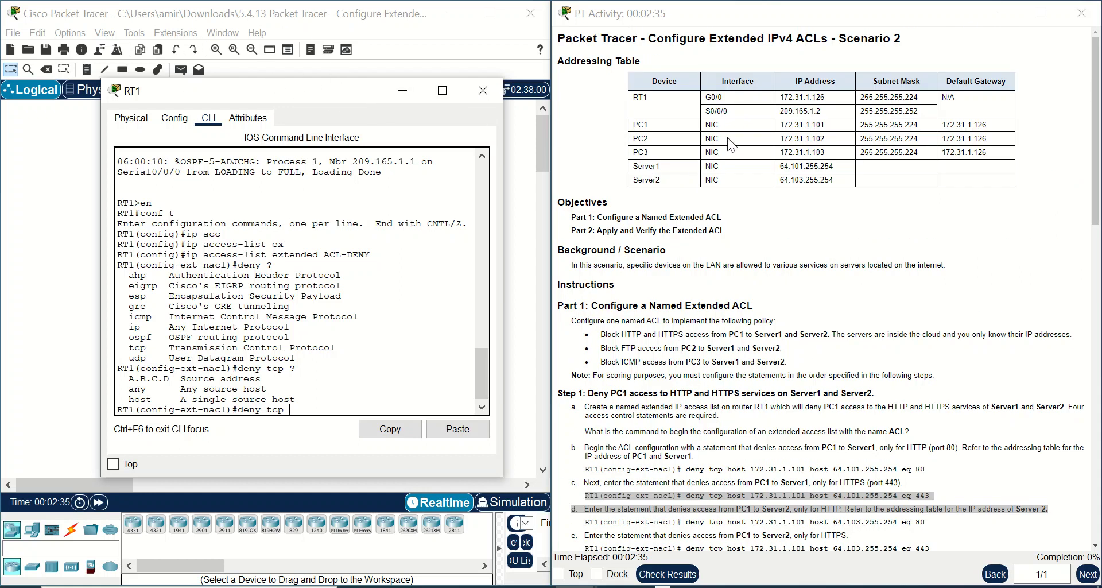
{"action": "left_click_drag", "start_coordinate": [826, 125], "coordinate": [779, 125]}
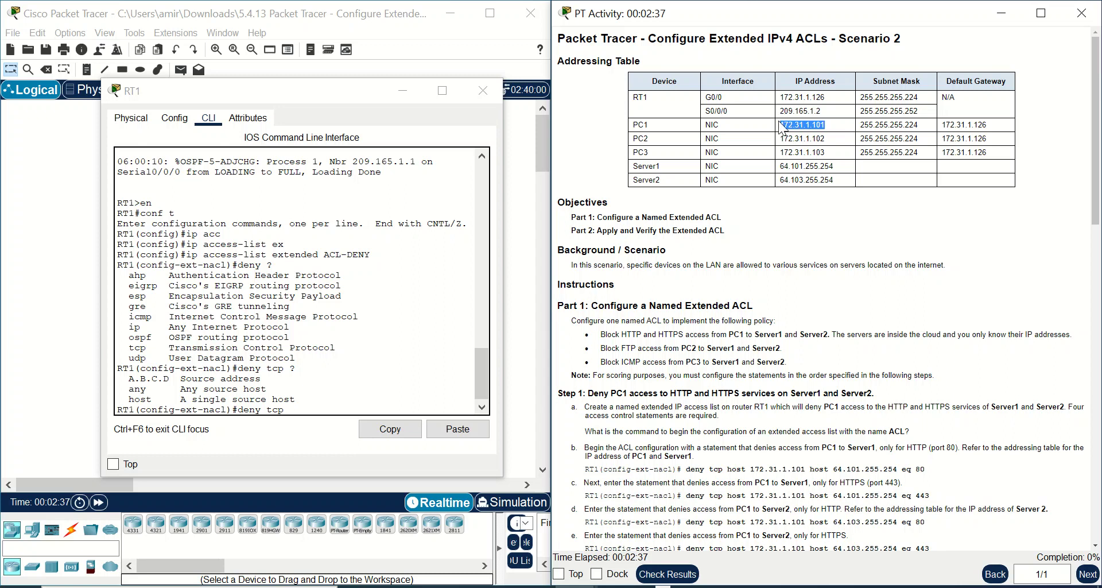
{"action": "right_click", "coordinate": [789, 127]}
{"action": "left_click", "coordinate": [806, 141]}
{"action": "right_click", "coordinate": [315, 401]}
{"action": "left_click", "coordinate": [326, 422]}
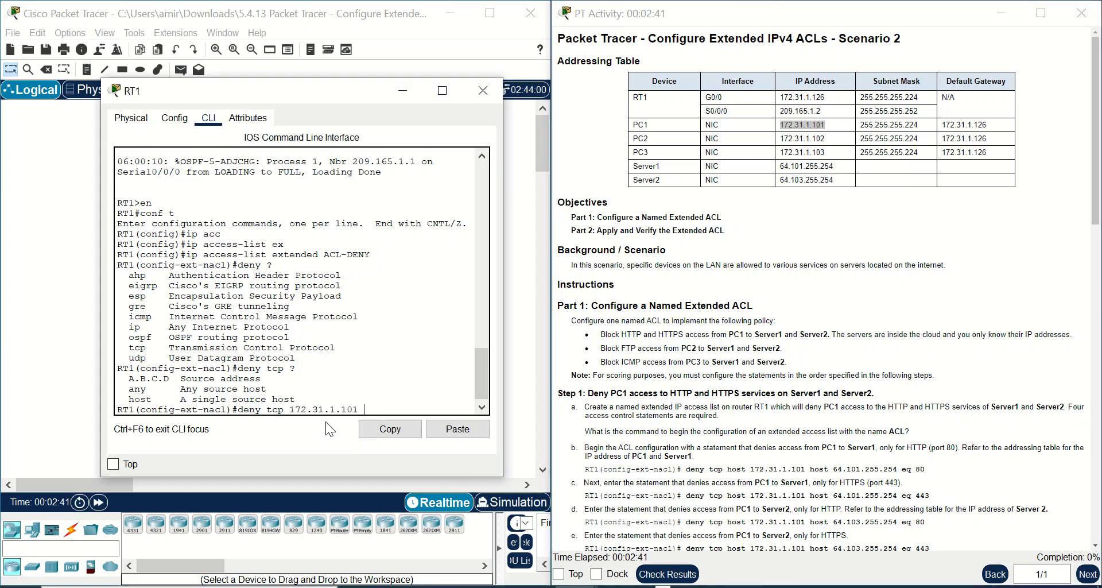
{"action": "type", "text": "?"}
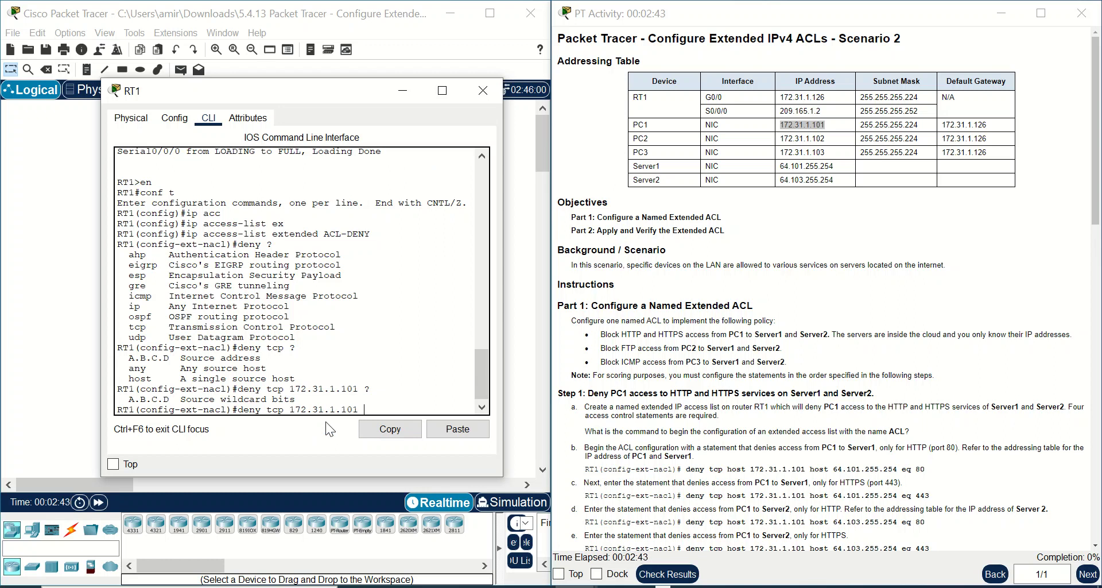
{"action": "type", "text": "0.0.0.31"}
{"action": "type", "text": "?"}
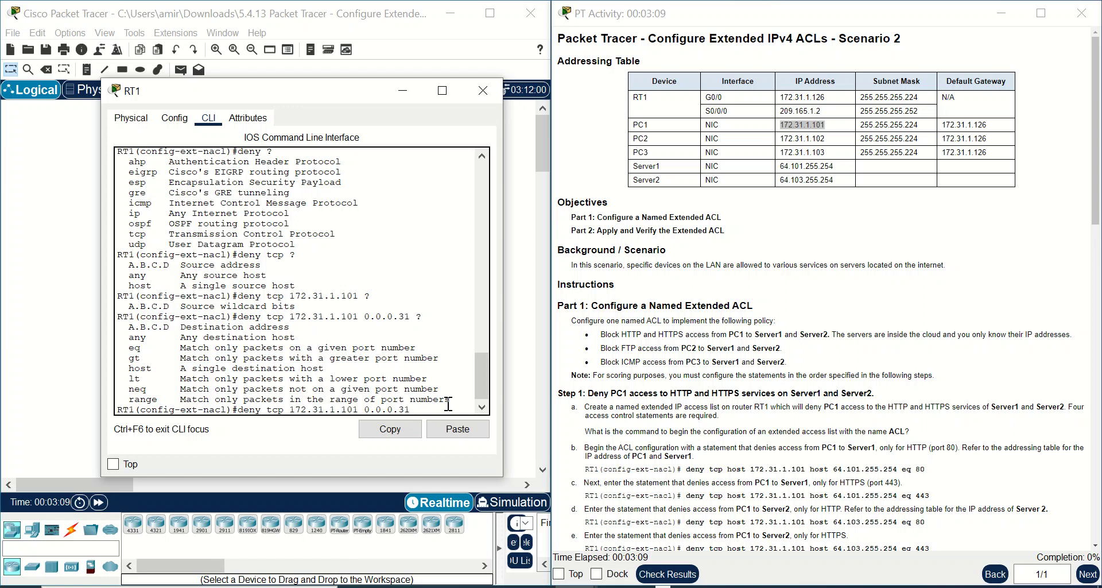
{"action": "type", "text": "host"}
Copy Server1's address from the table and recall the unfinished deny tcp command.
{"action": "left_click", "coordinate": [844, 173]}
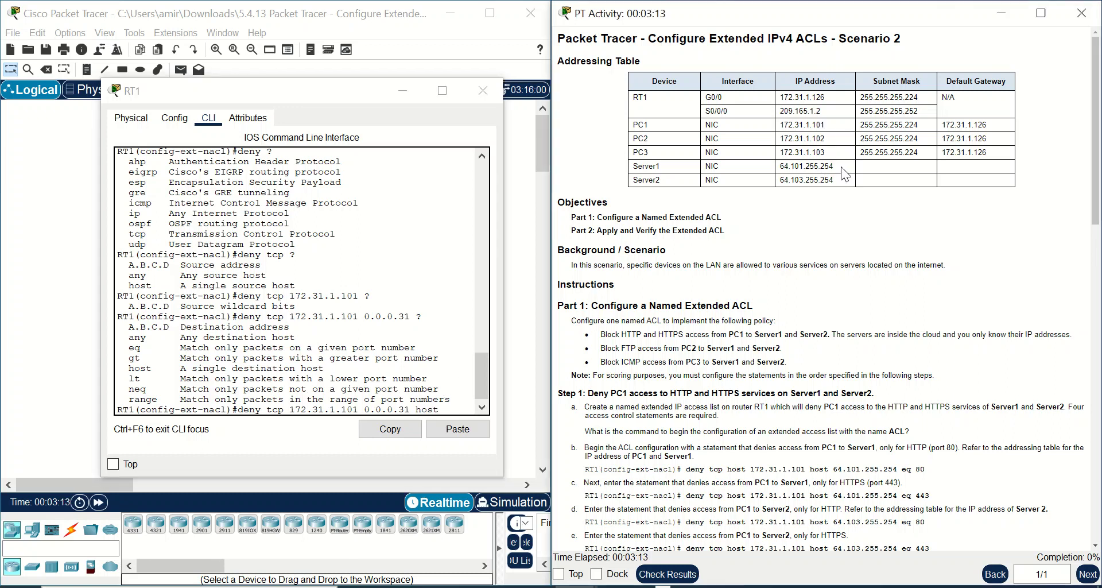
{"action": "left_click_drag", "start_coordinate": [845, 174], "coordinate": [775, 169]}
{"action": "right_click", "coordinate": [788, 169]}
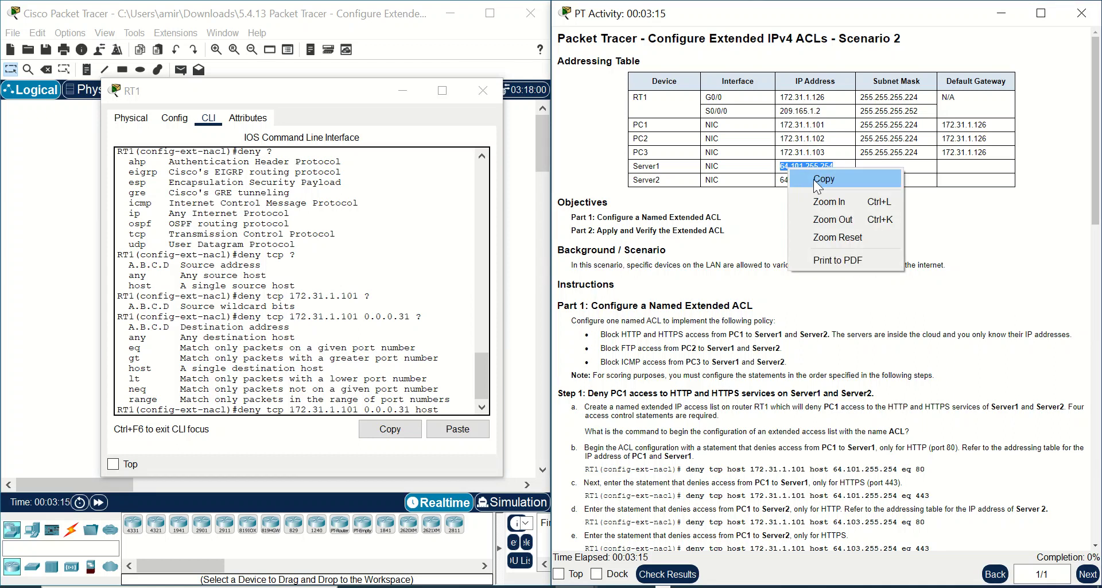
{"action": "left_click", "coordinate": [821, 179]}
{"action": "right_click", "coordinate": [448, 412]}
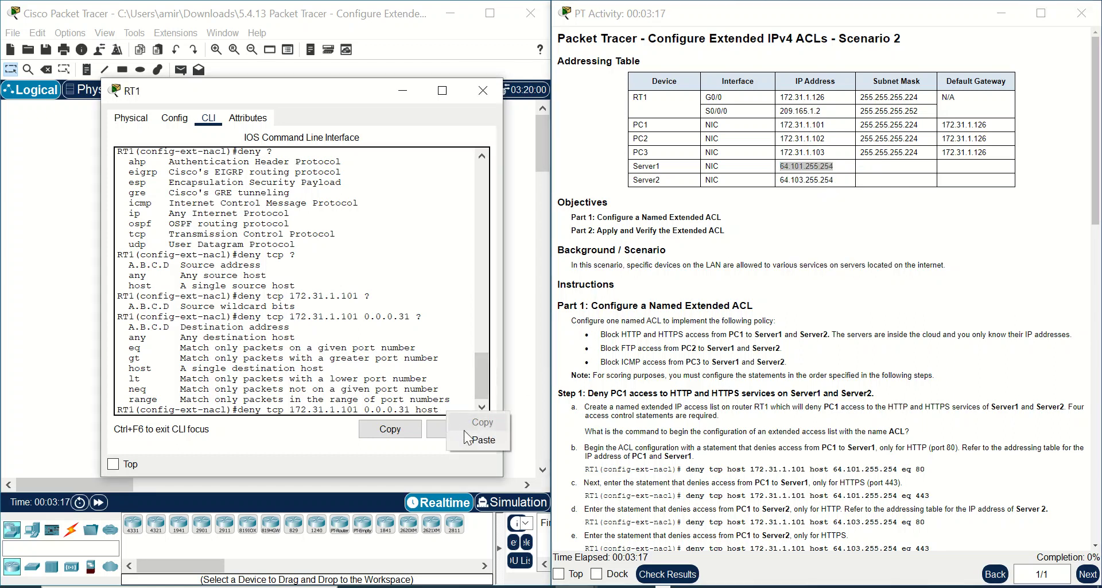
{"action": "left_click", "coordinate": [466, 438]}
{"action": "type", "text": "?"}
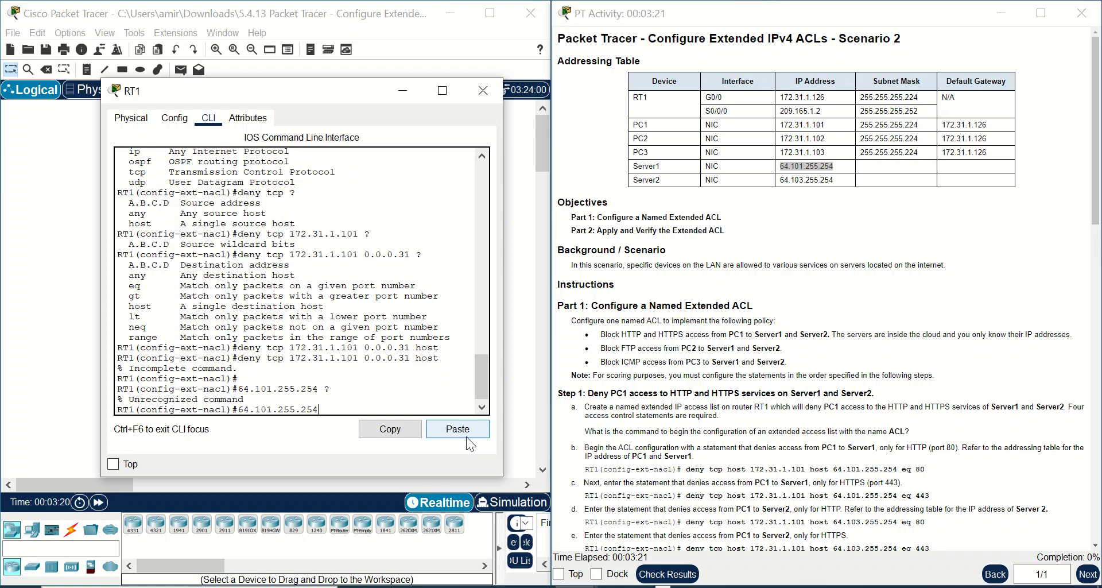
{"action": "key", "text": "BackSpace"}
{"action": "key", "text": "BackSpace"}
{"action": "key", "text": "BackSpace"}
{"action": "key", "text": "BackSpace"}
{"action": "key", "text": "BackSpace"}
{"action": "key", "text": "BackSpace"}
{"action": "key", "text": "BackSpace"}
{"action": "key", "text": "BackSpace"}
{"action": "key", "text": "BackSpace"}
{"action": "key", "text": "BackSpace"}
{"action": "key", "text": "BackSpace"}
{"action": "key", "text": "BackSpace"}
{"action": "key", "text": "BackSpace"}
{"action": "key", "text": "Up"}
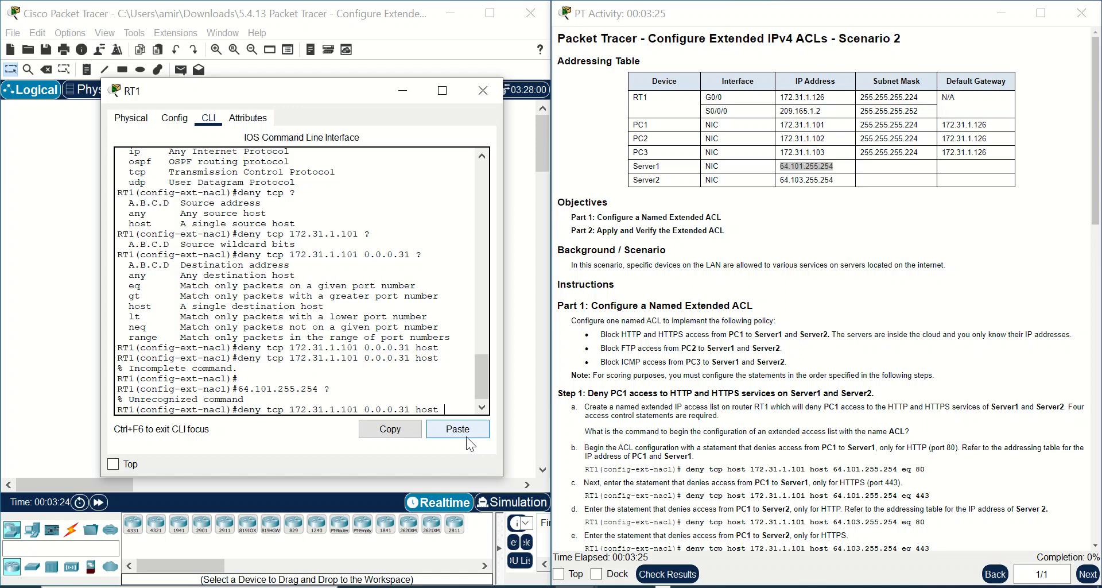
{"action": "right_click", "coordinate": [453, 410]}
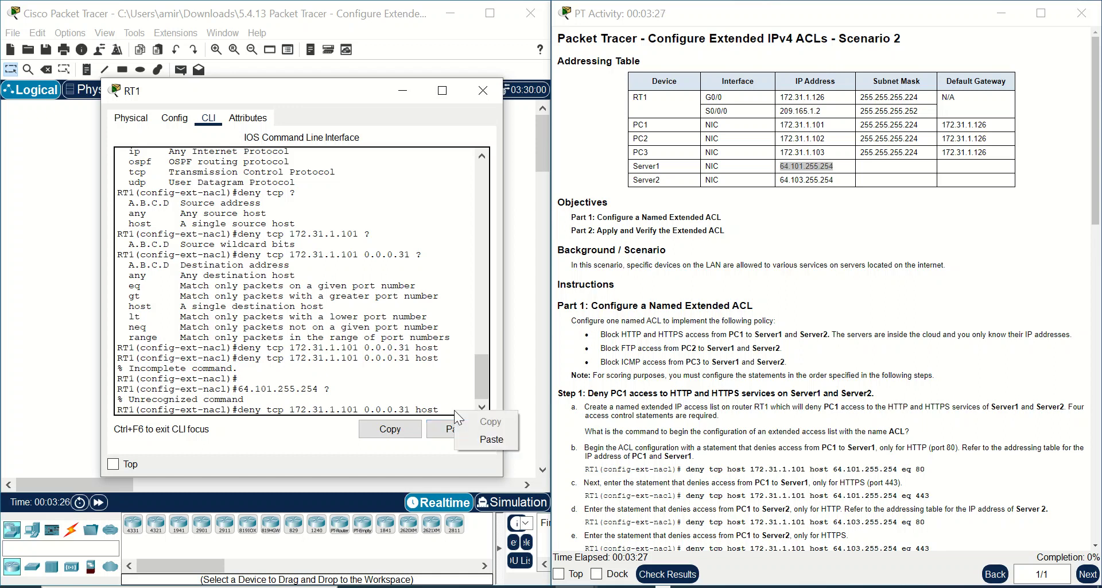
{"action": "left_click", "coordinate": [471, 443]}
{"action": "key", "text": "BackSpace"}
{"action": "key", "text": "BackSpace"}
{"action": "key", "text": "BackSpace"}
{"action": "key", "text": "BackSpace"}
{"action": "key", "text": "BackSpace"}
{"action": "key", "text": "BackSpace"}
{"action": "key", "text": "BackSpace"}
{"action": "key", "text": "BackSpace"}
{"action": "key", "text": "BackSpace"}
{"action": "key", "text": "BackSpace"}
{"action": "key", "text": "BackSpace"}
{"action": "key", "text": "BackSpace"}
{"action": "key", "text": "BackSpace"}
{"action": "key", "text": "BackSpace"}
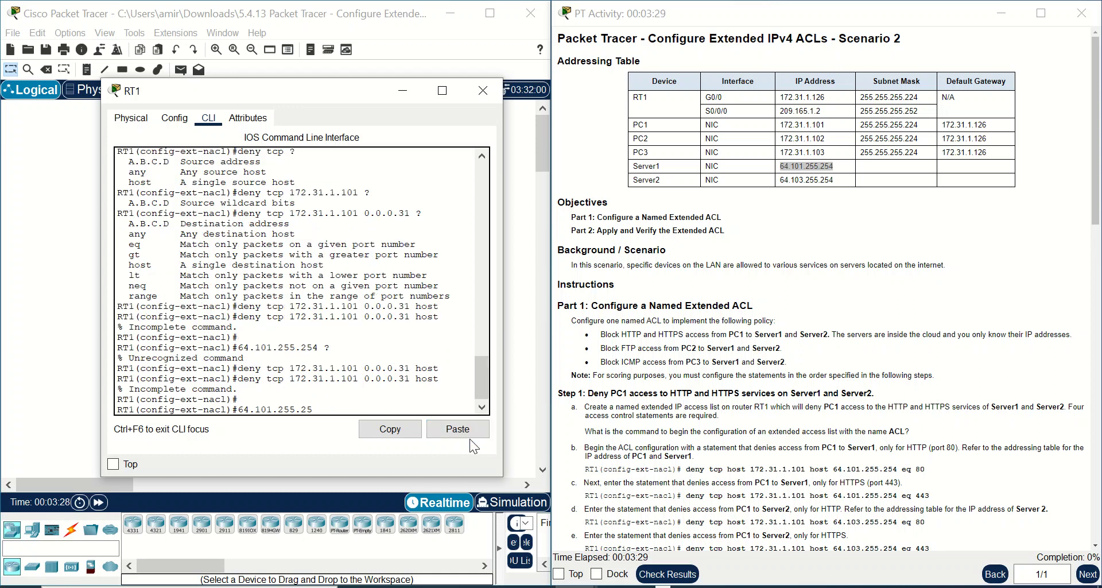
{"action": "key", "text": "Up"}
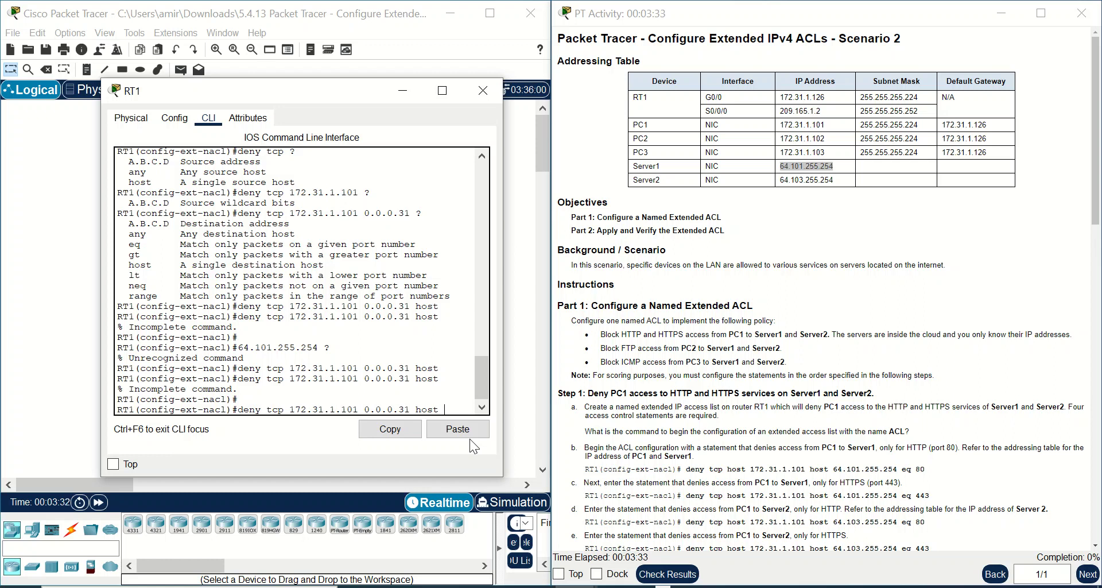
Complete and enter the rule denying TCP to host 64.101.255.254 eq 80.
{"action": "type", "text": ".1"}
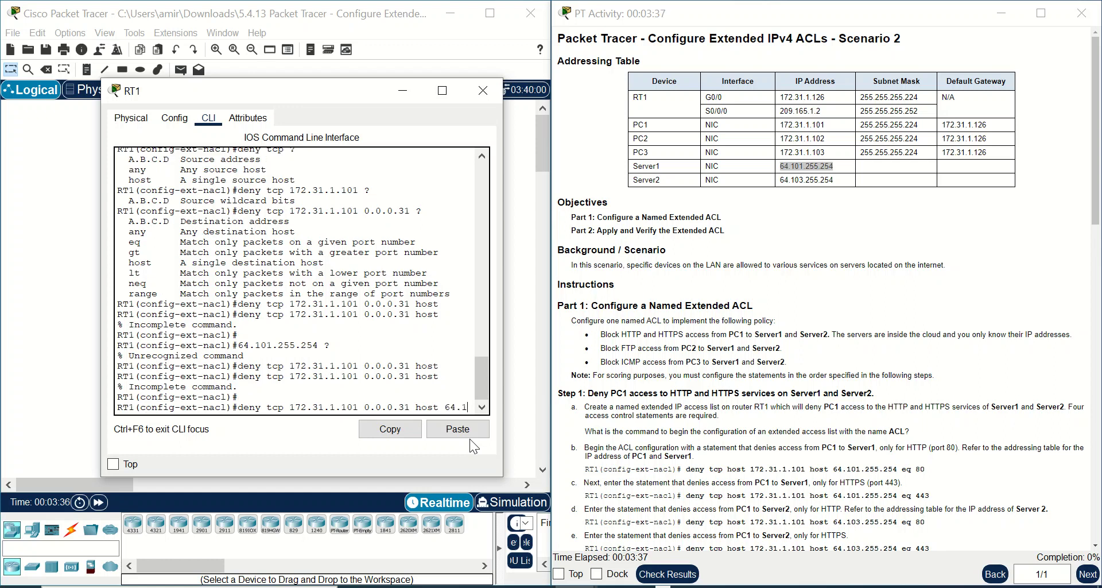
{"action": "type", "text": "101"}
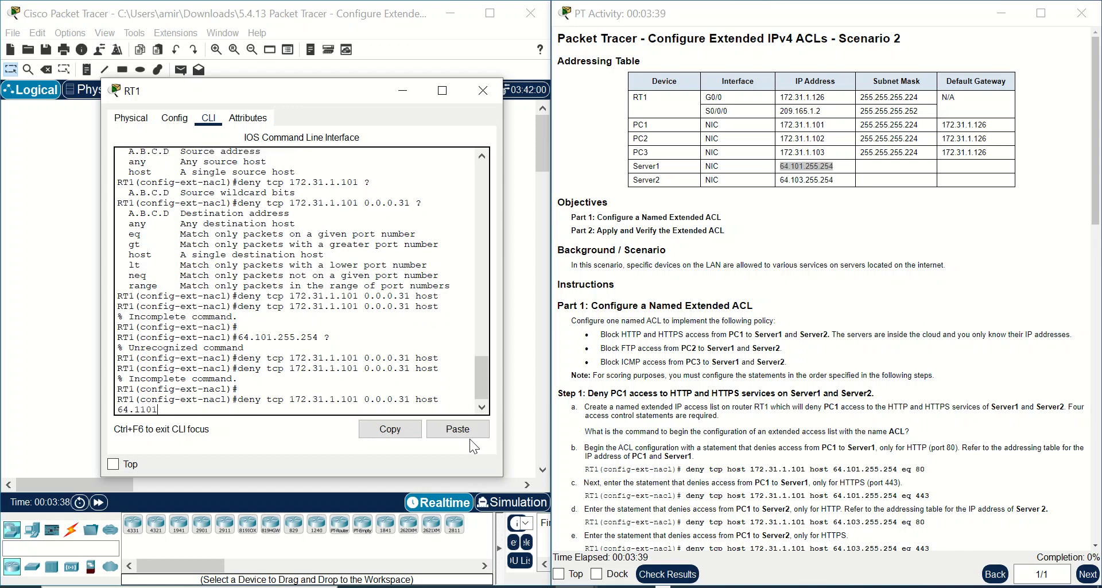
{"action": "key", "text": "BackSpace"}
{"action": "key", "text": "BackSpace"}
{"action": "key", "text": "BackSpace"}
{"action": "type", "text": "01.255.254 ?"}
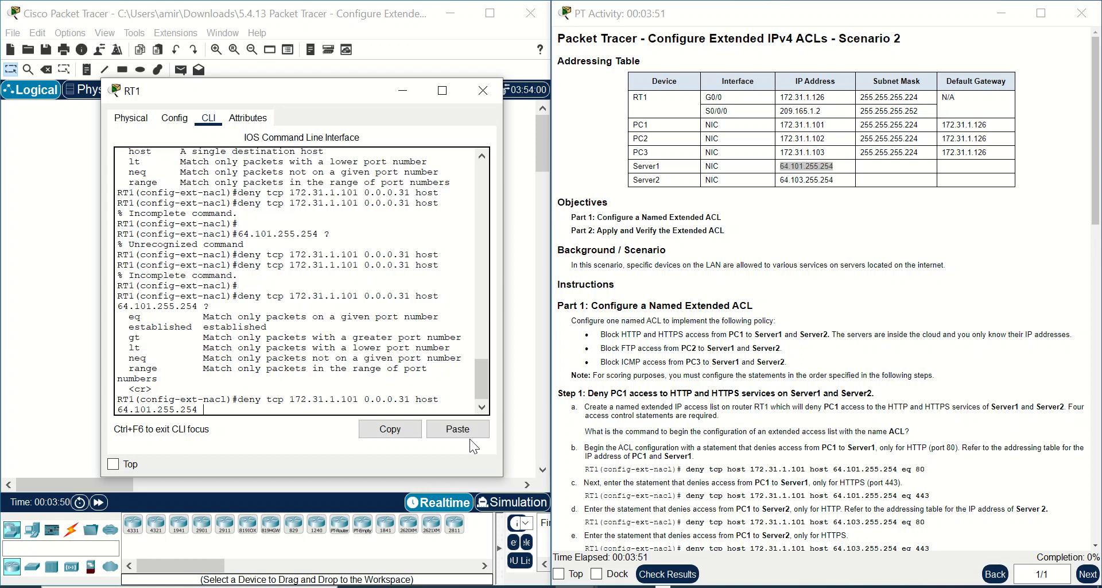
{"action": "type", "text": "eq ?"}
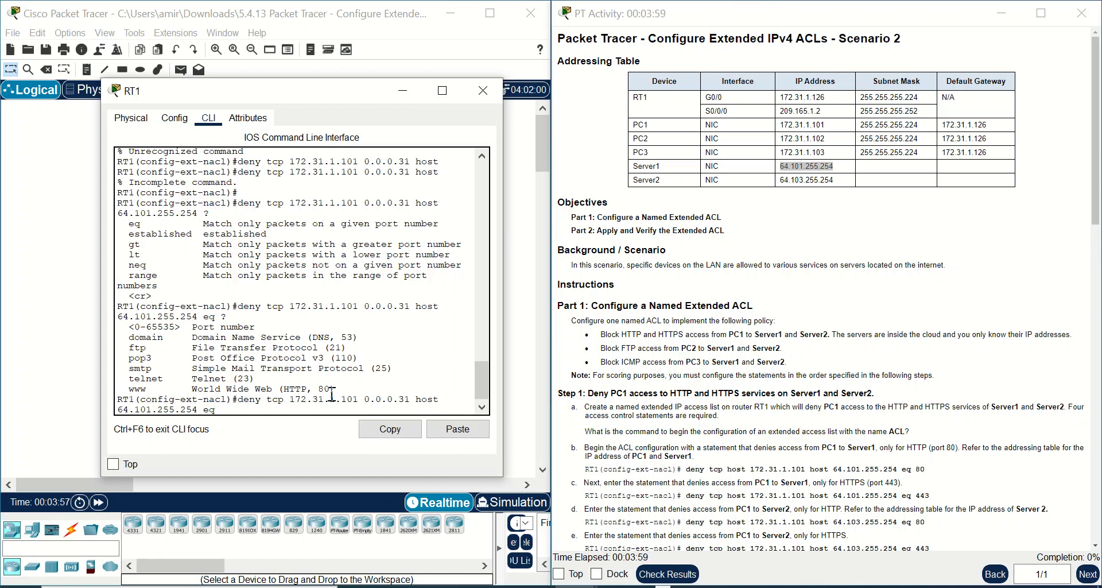
{"action": "type", "text": "9"}
{"action": "key", "text": "BackSpace"}
{"action": "type", "text": "80"}
{"action": "key", "text": "Return"}
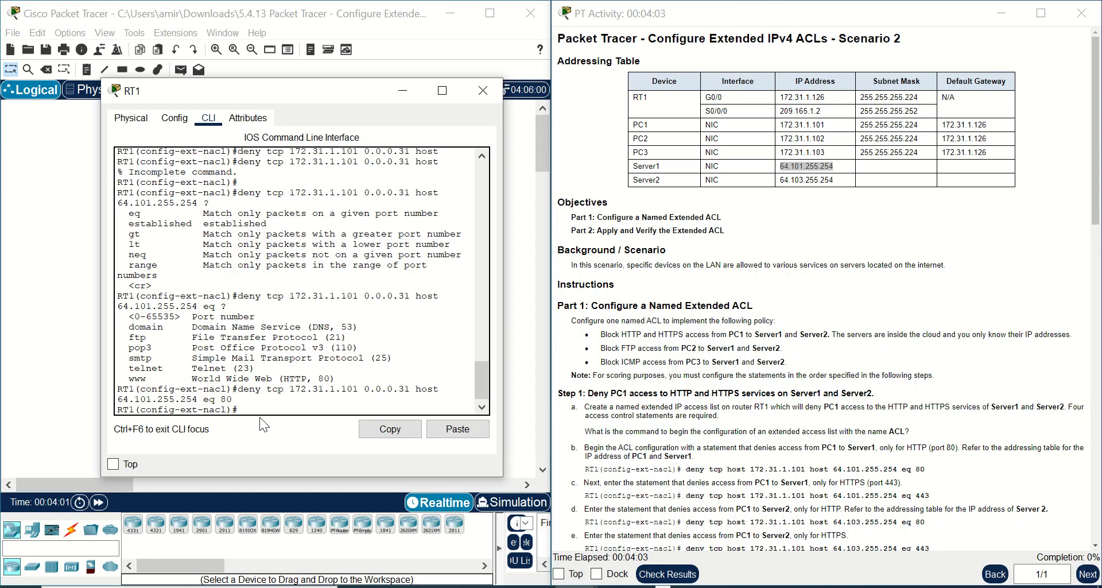
Add the same rule for host 64.101.255.254 eq 443.
{"action": "key", "text": "Up"}
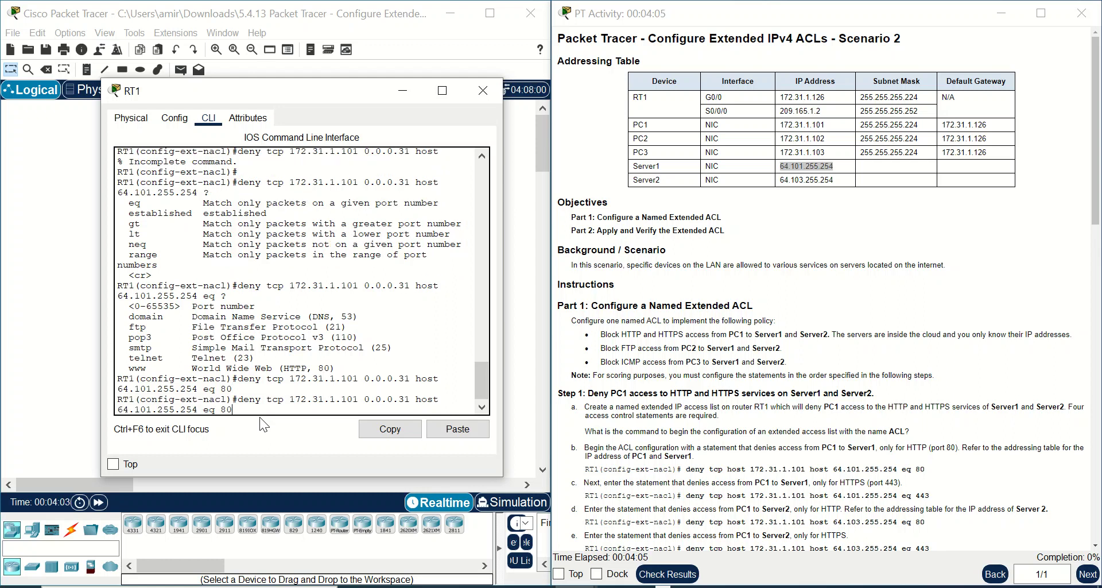
{"action": "key", "text": "BackSpace"}
{"action": "key", "text": "BackSpace"}
{"action": "type", "text": "443"}
{"action": "key", "text": "Return"}
Add the rule denying TCP to host 64.103.255.254 eq 80.
{"action": "key", "text": "Up"}
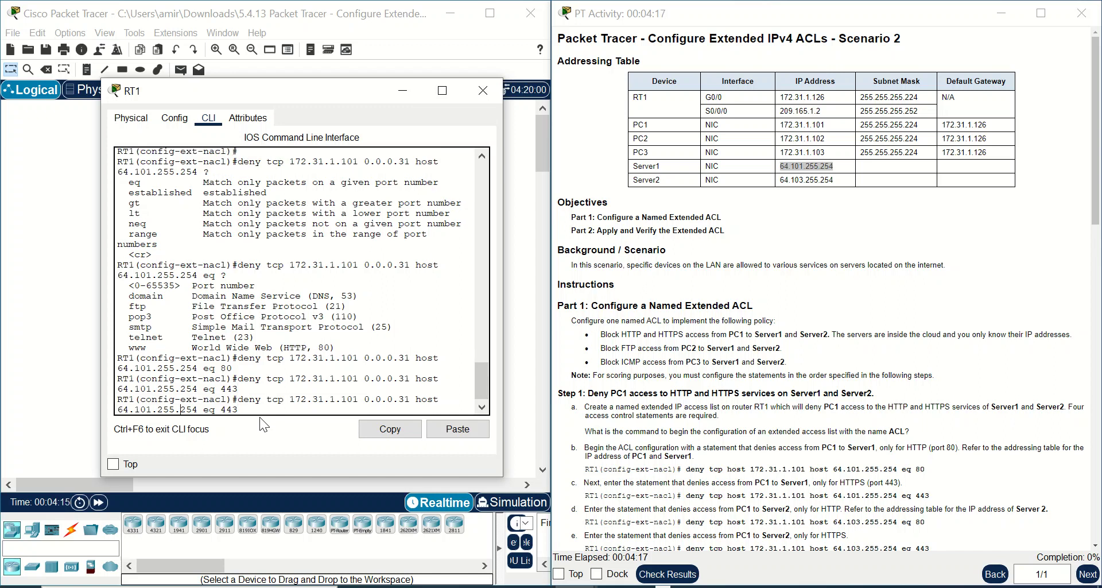
{"action": "key", "text": "Left"}
{"action": "key", "text": "Left"}
{"action": "key", "text": "BackSpace"}
{"action": "type", "text": "2"}
{"action": "left_click_drag", "start_coordinate": [327, 403], "coordinate": [411, 400]}
{"action": "left_click", "coordinate": [167, 411]}
{"action": "left_click_drag", "start_coordinate": [158, 412], "coordinate": [206, 412]}
{"action": "left_click", "coordinate": [243, 412]}
{"action": "key", "text": "Left"}
{"action": "key", "text": "BackSpace"}
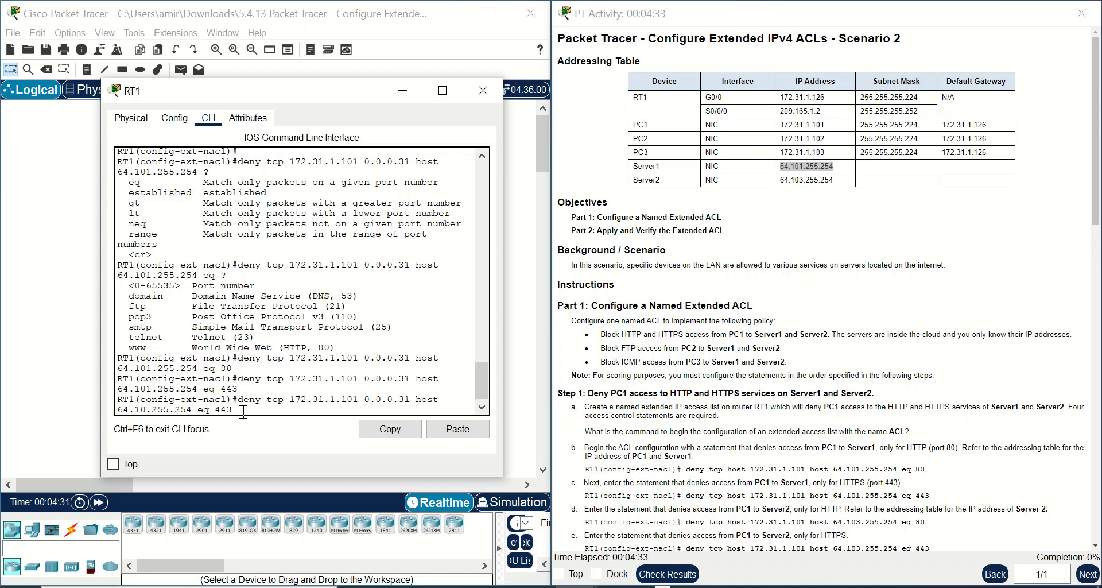
{"action": "type", "text": "3"}
{"action": "key", "text": "BackSpace"}
{"action": "key", "text": "BackSpace"}
{"action": "type", "text": "80"}
{"action": "key", "text": "Return"}
Add the rule denying TCP to host 64.103.255.254 eq 443.
{"action": "key", "text": "Up"}
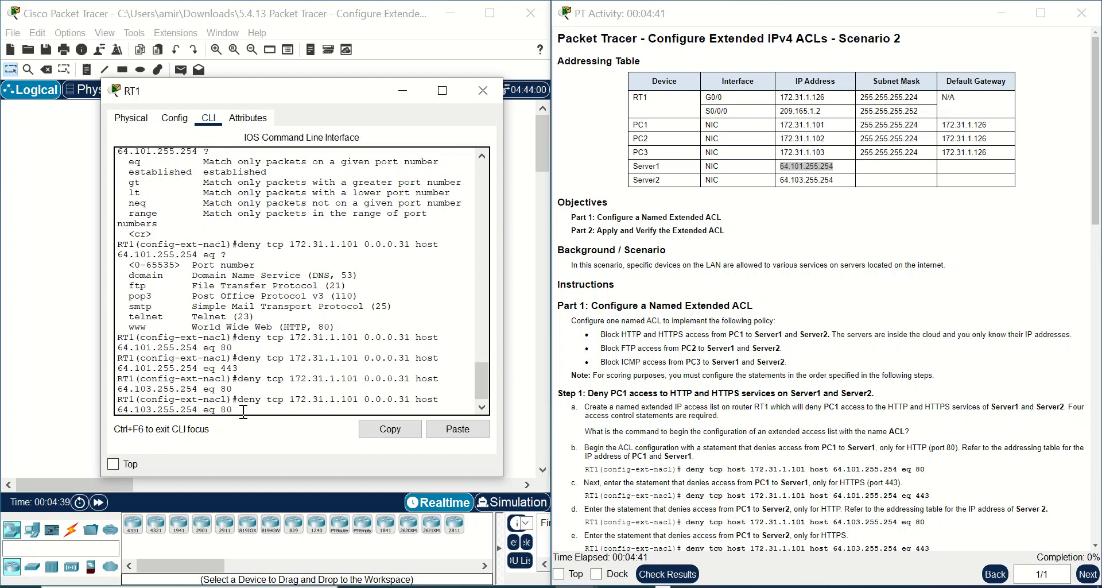
{"action": "key", "text": "BackSpace"}
{"action": "key", "text": "BackSpace"}
{"action": "type", "text": "443"}
{"action": "key", "text": "Return"}
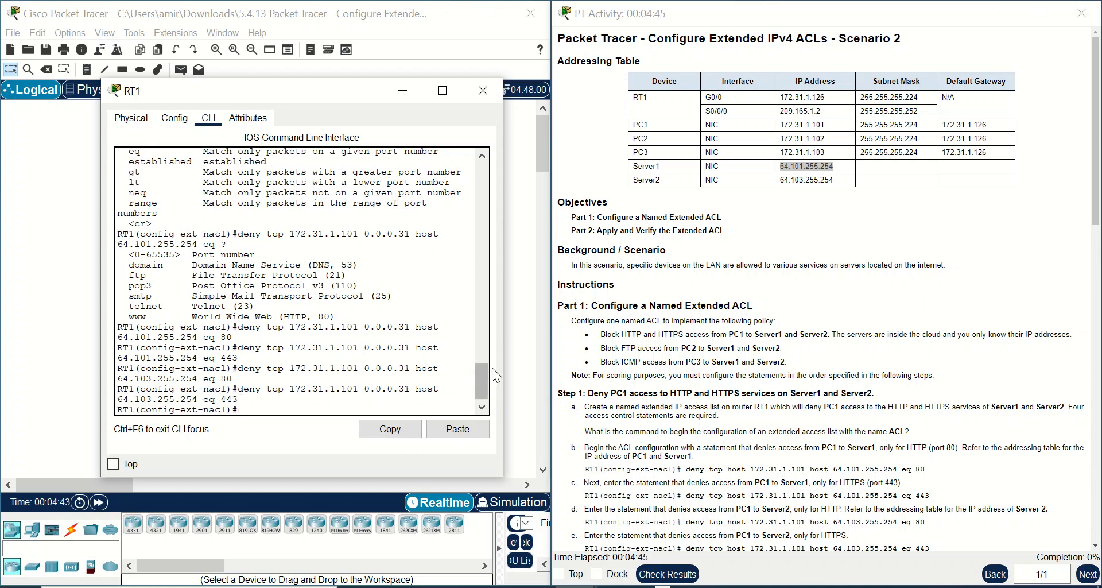
{"action": "left_click_drag", "start_coordinate": [502, 376], "coordinate": [899, 376]}
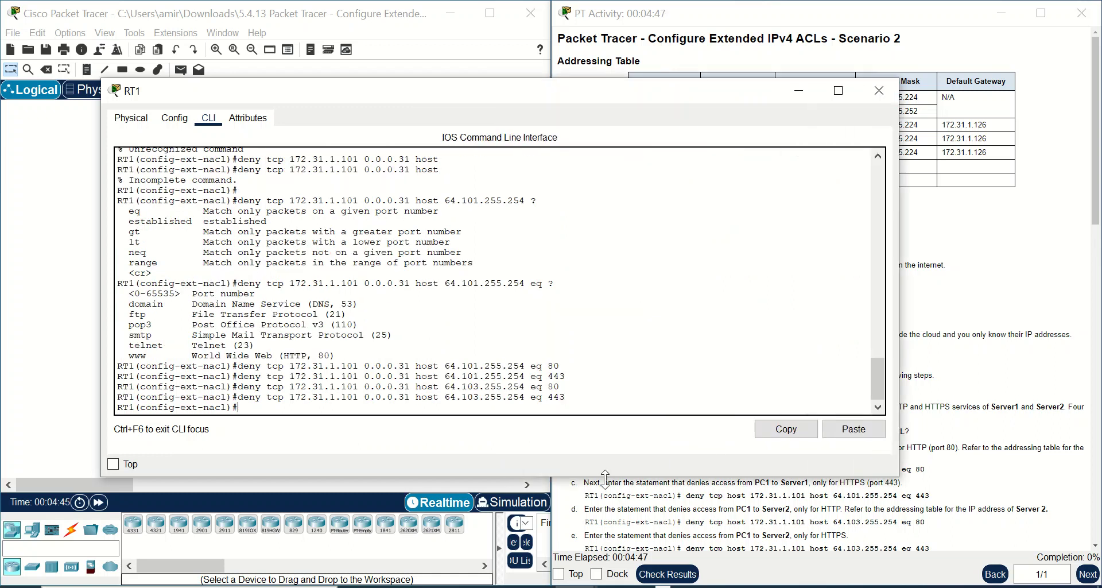
Review the entered deny rules, reposition the RT1 window, and begin a new deny statement.
{"action": "left_click_drag", "start_coordinate": [611, 397], "coordinate": [155, 363]}
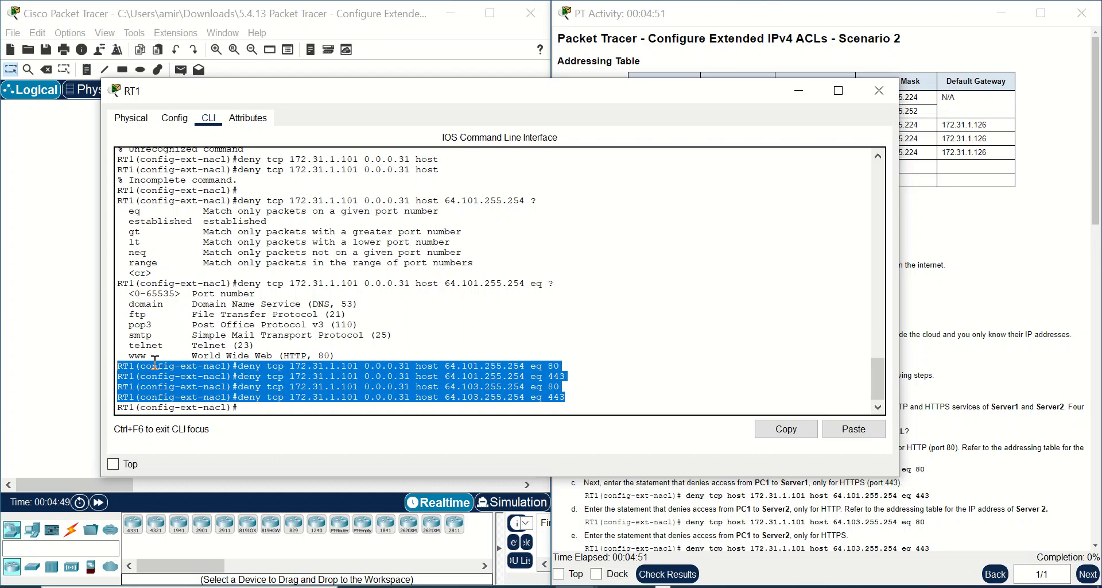
{"action": "left_click", "coordinate": [425, 358]}
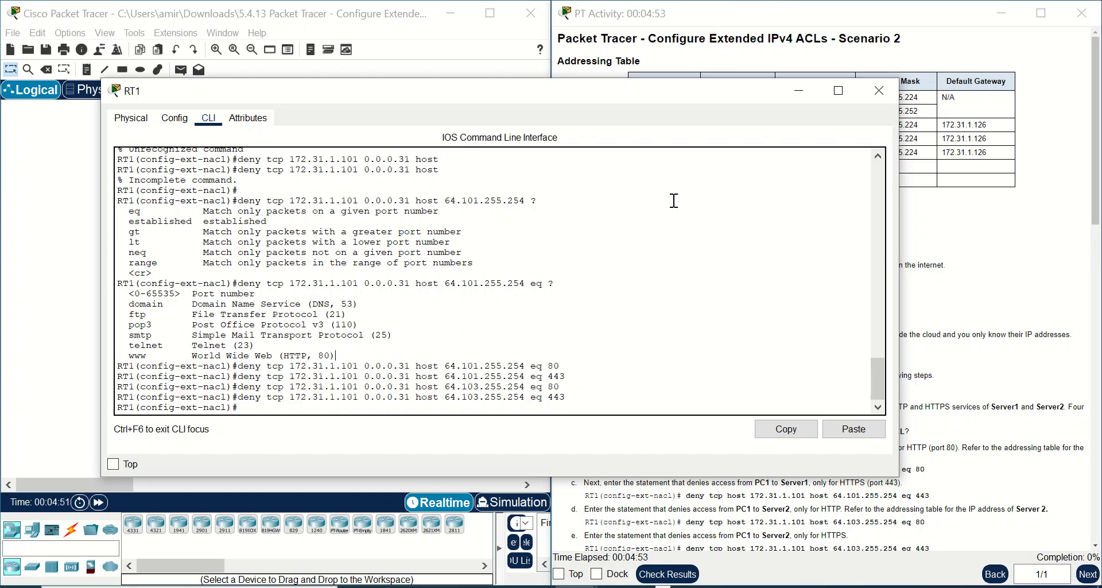
{"action": "left_click_drag", "start_coordinate": [698, 100], "coordinate": [640, 104]}
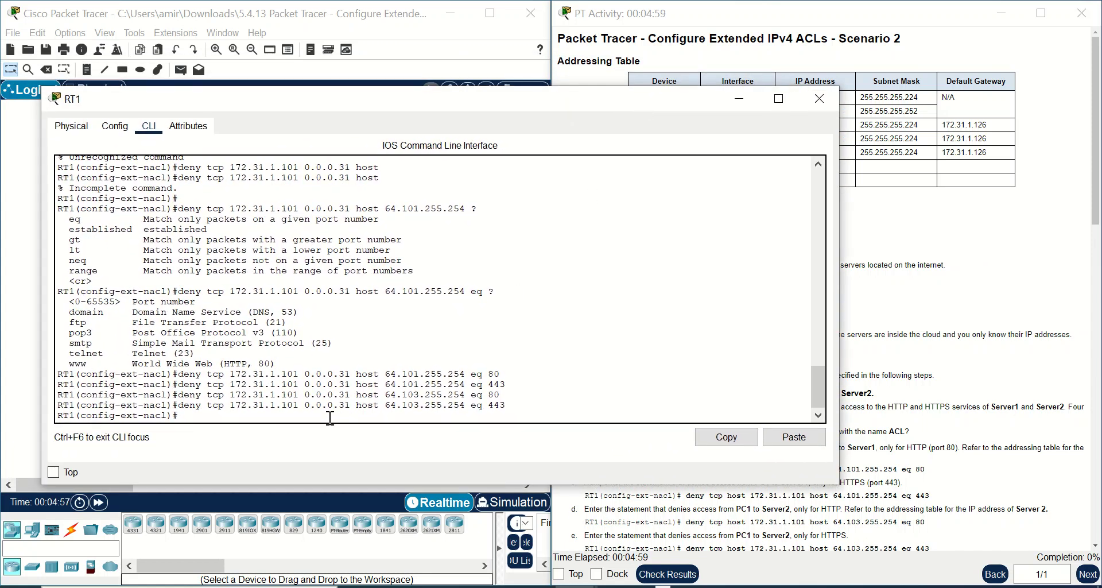
{"action": "type", "text": "deny"}
{"action": "left_click_drag", "start_coordinate": [570, 100], "coordinate": [641, 100]}
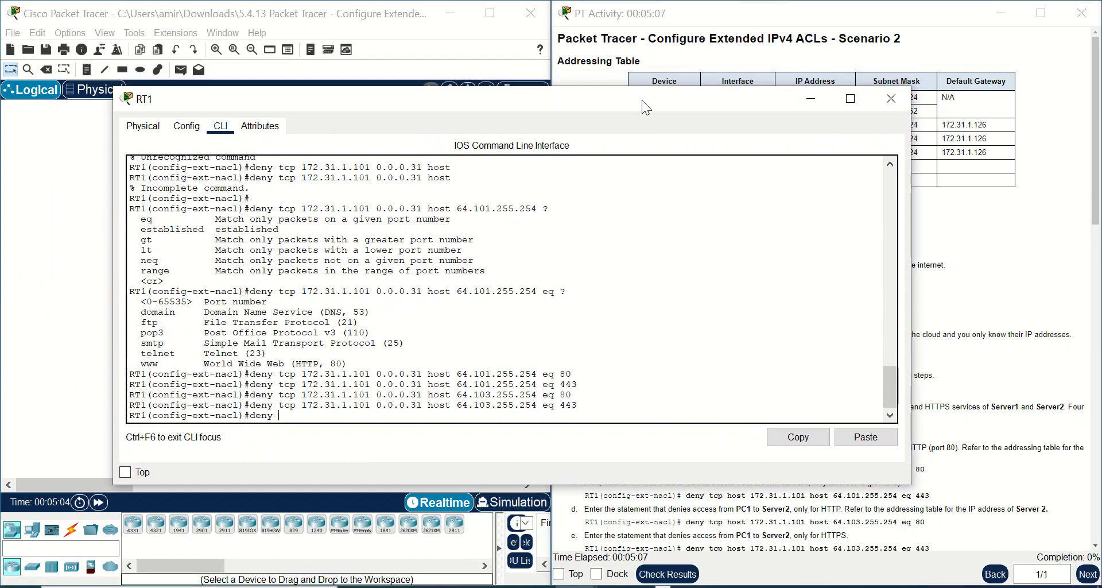
Recall the last deny rule and change its source to 172.31.1.102.
{"action": "type", "text": "?"}
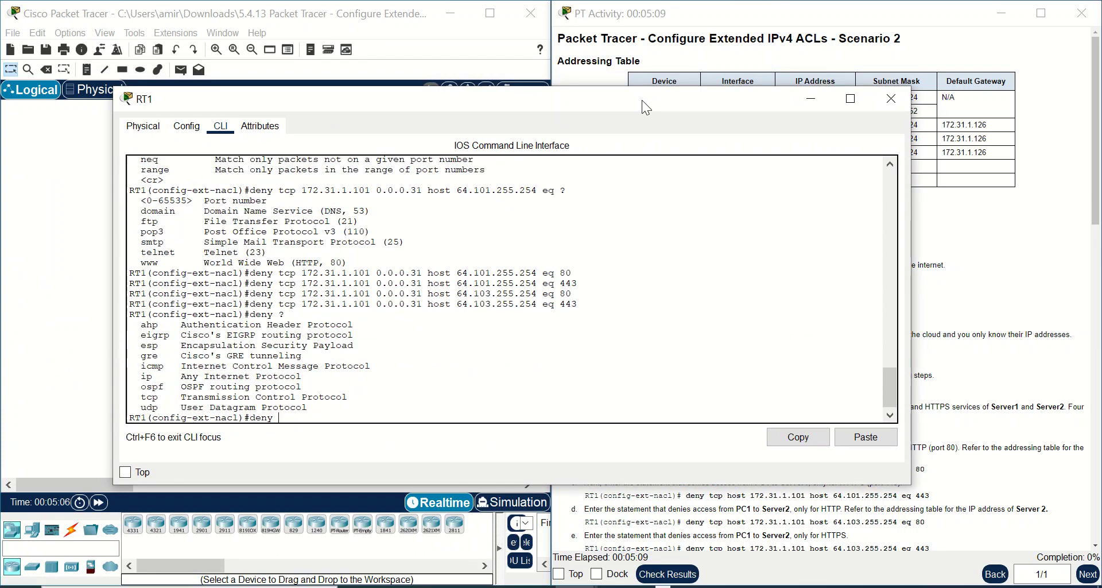
{"action": "type", "text": "tcp"}
{"action": "key", "text": "BackSpace"}
{"action": "key", "text": "BackSpace"}
{"action": "key", "text": "BackSpace"}
{"action": "key", "text": "BackSpace"}
{"action": "key", "text": "BackSpace"}
{"action": "key", "text": "BackSpace"}
{"action": "key", "text": "BackSpace"}
{"action": "key", "text": "BackSpace"}
{"action": "key", "text": "BackSpace"}
{"action": "key", "text": "Up"}
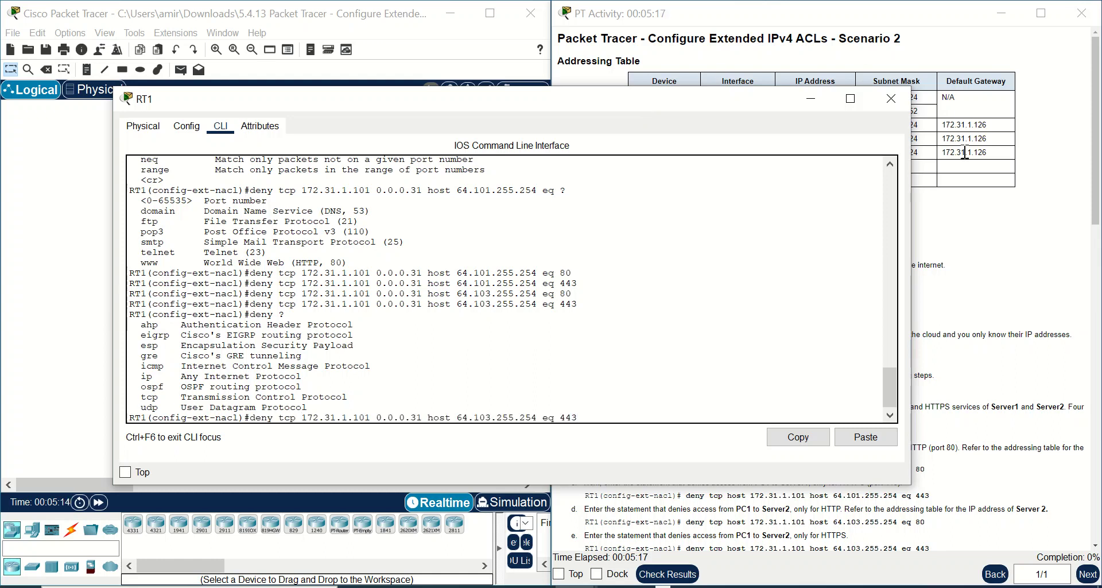
{"action": "left_click_drag", "start_coordinate": [913, 258], "coordinate": [622, 261]}
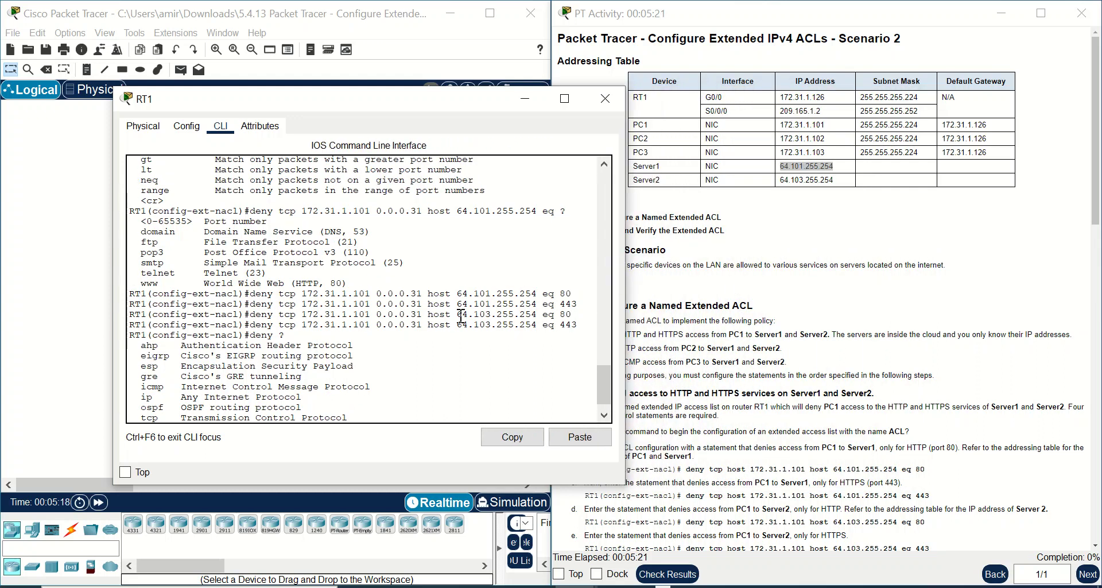
{"action": "scroll", "coordinate": [459, 315], "scroll_direction": "down", "scroll_amount": 1}
{"action": "key", "text": "Left"}
{"action": "key", "text": "Left"}
{"action": "key", "text": "Left"}
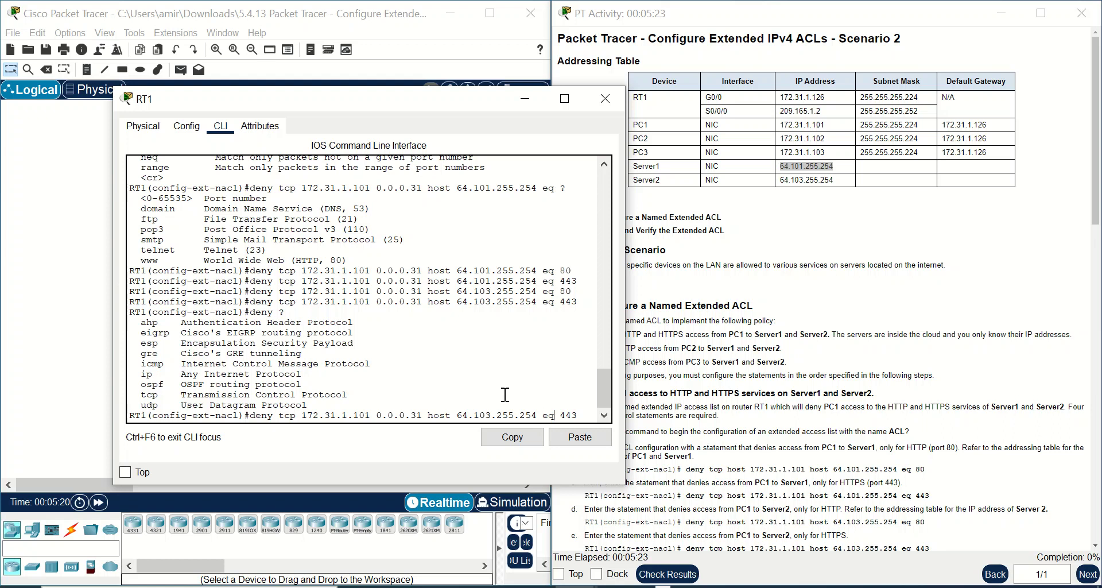
{"action": "key", "text": "Left"}
{"action": "key", "text": "Left"}
{"action": "key", "text": "Left"}
{"action": "key", "text": "Left"}
{"action": "key", "text": "Left"}
{"action": "key", "text": "Left"}
{"action": "key", "text": "Left"}
{"action": "key", "text": "Left"}
{"action": "key", "text": "Left"}
{"action": "key", "text": "Left"}
{"action": "key", "text": "Left"}
{"action": "key", "text": "Left"}
{"action": "key", "text": "Left"}
{"action": "key", "text": "Left"}
{"action": "key", "text": "Left"}
{"action": "key", "text": "Left"}
{"action": "key", "text": "Left"}
{"action": "key", "text": "Right"}
{"action": "key", "text": "Right"}
{"action": "key", "text": "Right"}
{"action": "key", "text": "Delete"}
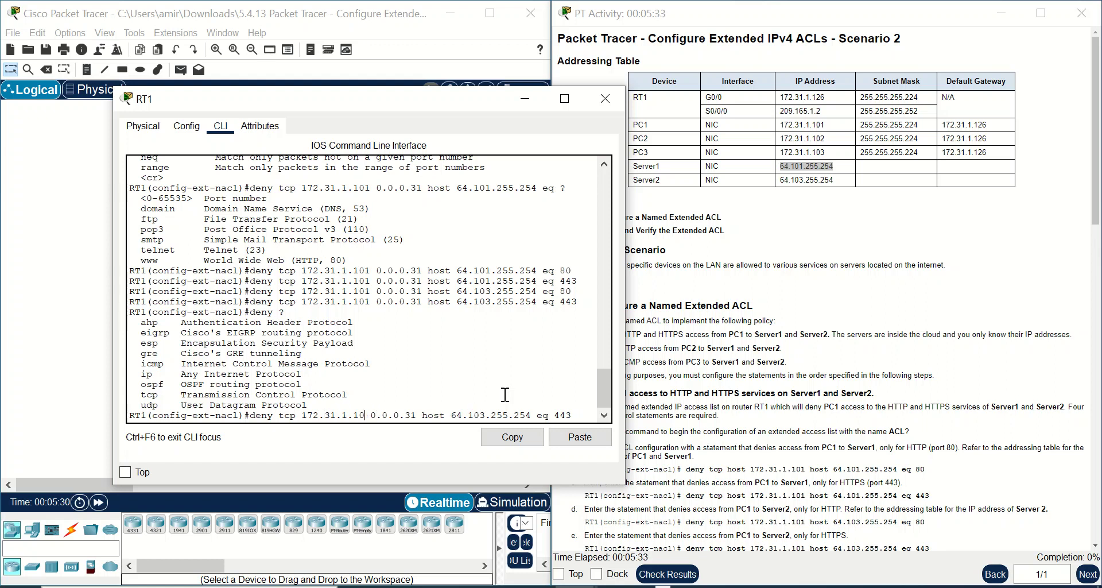
{"action": "type", "text": "2"}
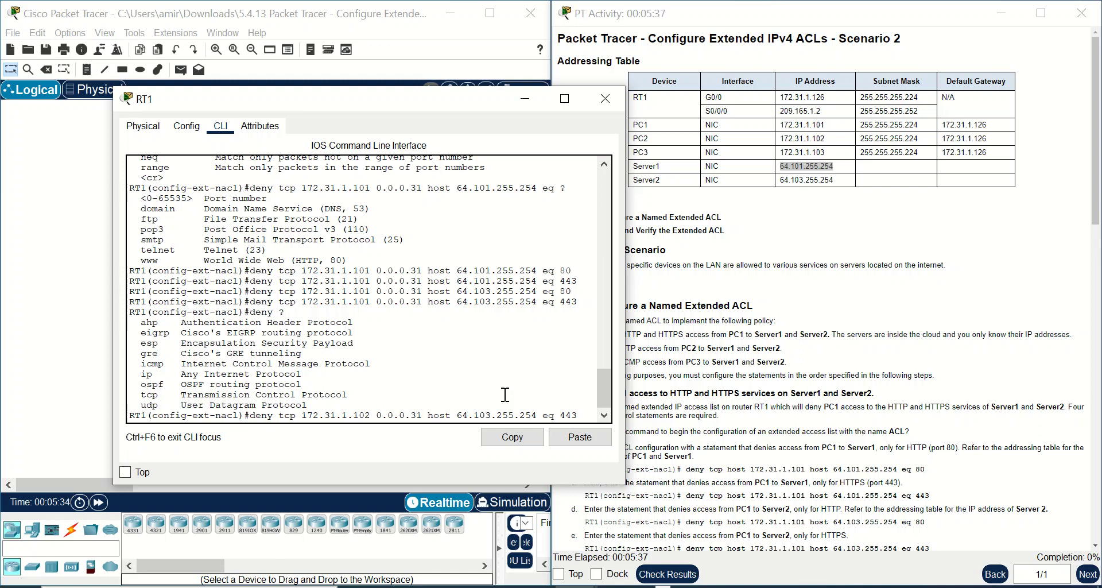
Change the destination to host 64.101.255.254 eq 21 and enter the rule.
{"action": "key", "text": "BackSpace"}
{"action": "type", "text": "1"}
{"action": "key", "text": "BackSpace"}
{"action": "key", "text": "BackSpace"}
{"action": "key", "text": "BackSpace"}
{"action": "type", "text": "?"}
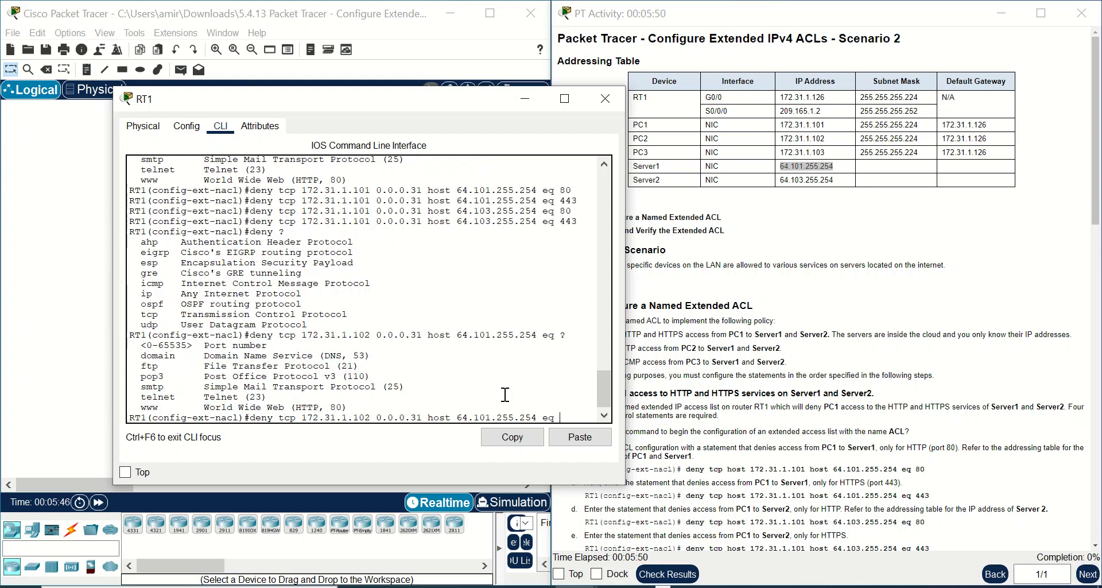
{"action": "type", "text": "21"}
{"action": "key", "text": "BackSpace"}
{"action": "key", "text": "BackSpace"}
{"action": "type", "text": "ft"}
{"action": "key", "text": "BackSpace"}
{"action": "key", "text": "BackSpace"}
{"action": "type", "text": "21"}
{"action": "key", "text": "Return"}
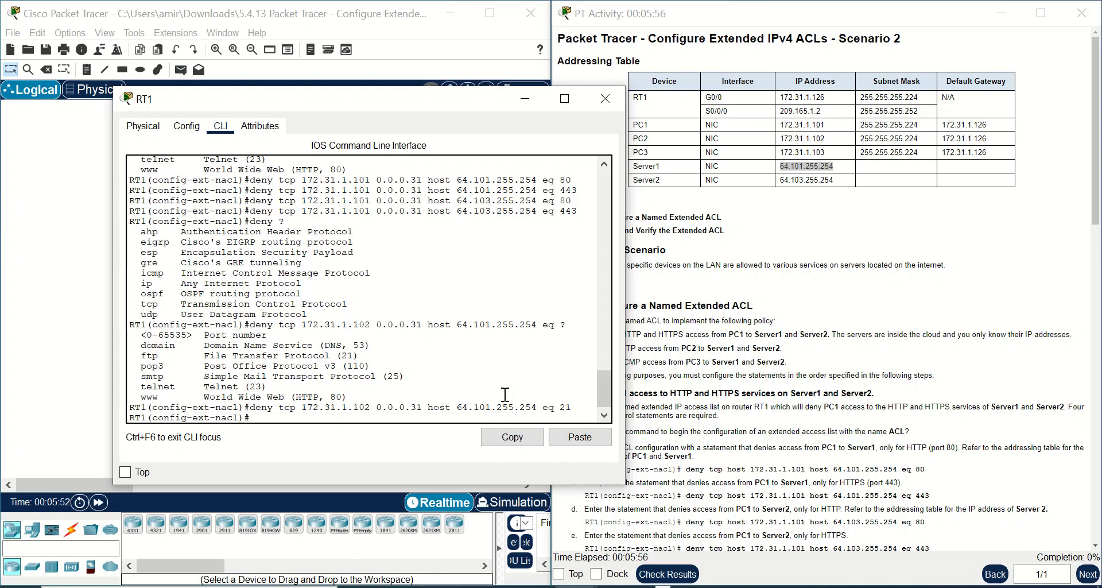
Add the same port 21 deny rule for host 64.103.255.254.
{"action": "key", "text": "Up"}
{"action": "key", "text": "Left"}
{"action": "key", "text": "Left"}
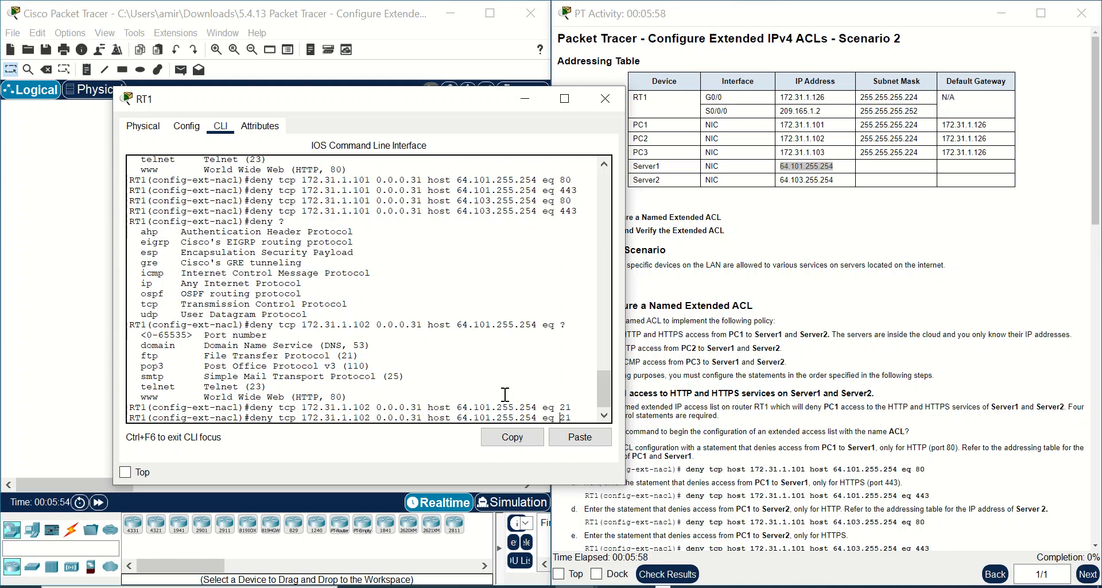
{"action": "key", "text": "Left"}
{"action": "key", "text": "Left"}
{"action": "key", "text": "Left"}
{"action": "key", "text": "Left"}
{"action": "key", "text": "Left"}
{"action": "key", "text": "Left"}
{"action": "key", "text": "Left"}
{"action": "key", "text": "Left"}
{"action": "key", "text": "Left"}
{"action": "key", "text": "Left"}
{"action": "key", "text": "Left"}
{"action": "key", "text": "Left"}
{"action": "key", "text": "Left"}
{"action": "key", "text": "BackSpace"}
{"action": "type", "text": "3"}
{"action": "key", "text": "Return"}
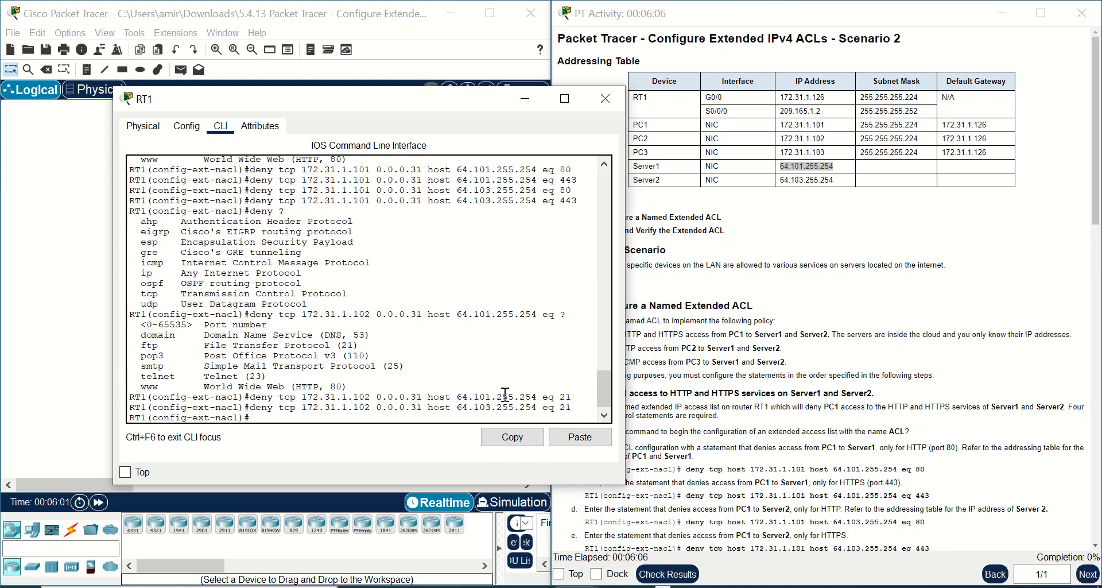
{"action": "scroll", "coordinate": [878, 480], "scroll_direction": "down", "scroll_amount": 10}
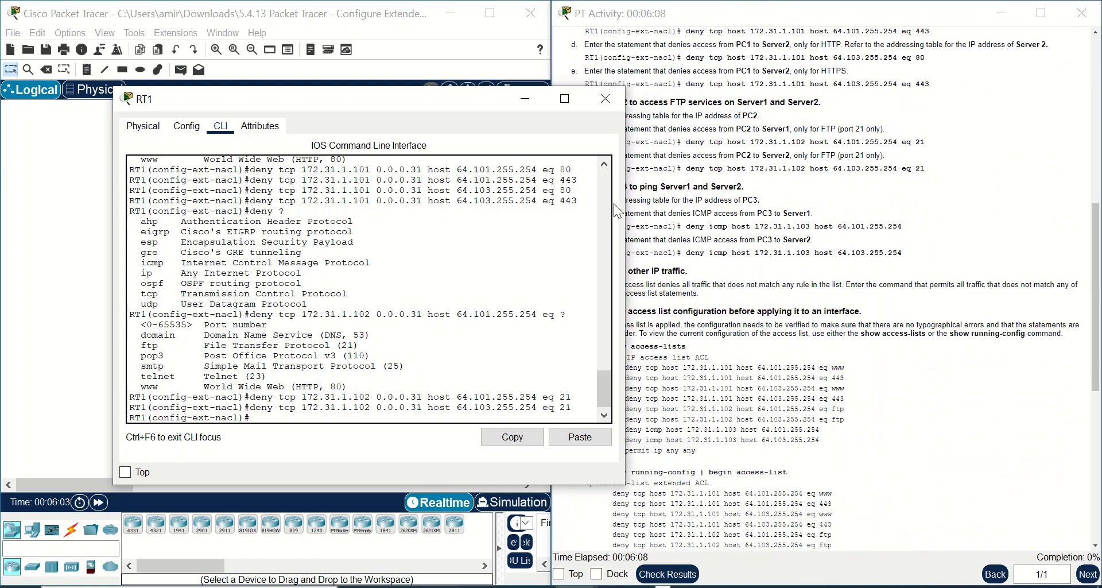
Begin 'deny icmp 172.31.1.103 0.0.0.31 host' using PC3's address copied from the table.
{"action": "left_click_drag", "start_coordinate": [484, 99], "coordinate": [429, 91]}
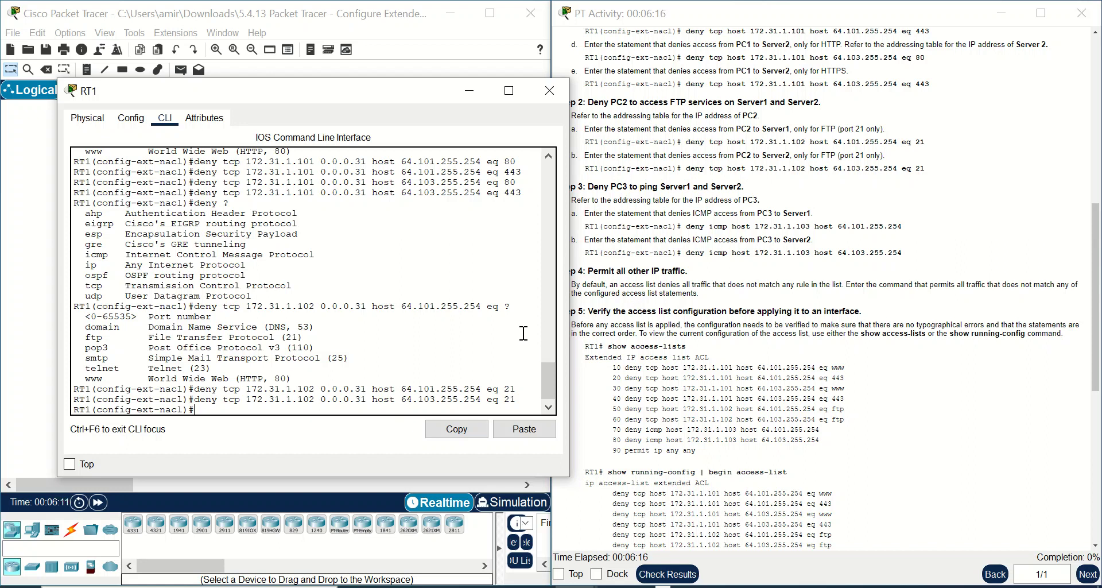
{"action": "type", "text": "deny ?"}
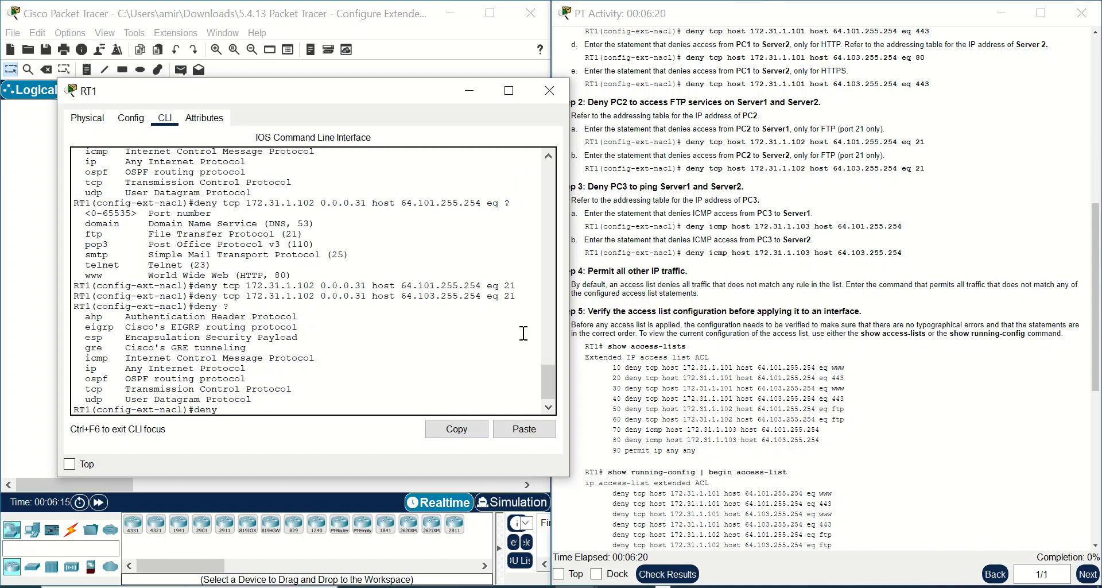
{"action": "type", "text": "icmp ?"}
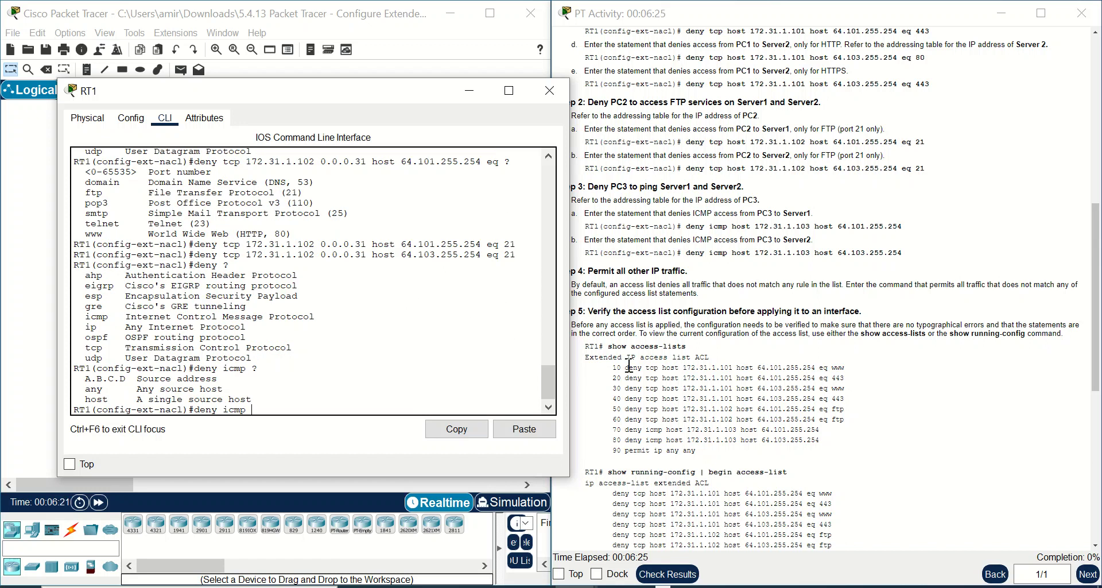
{"action": "scroll", "coordinate": [756, 325], "scroll_direction": "up", "scroll_amount": 10}
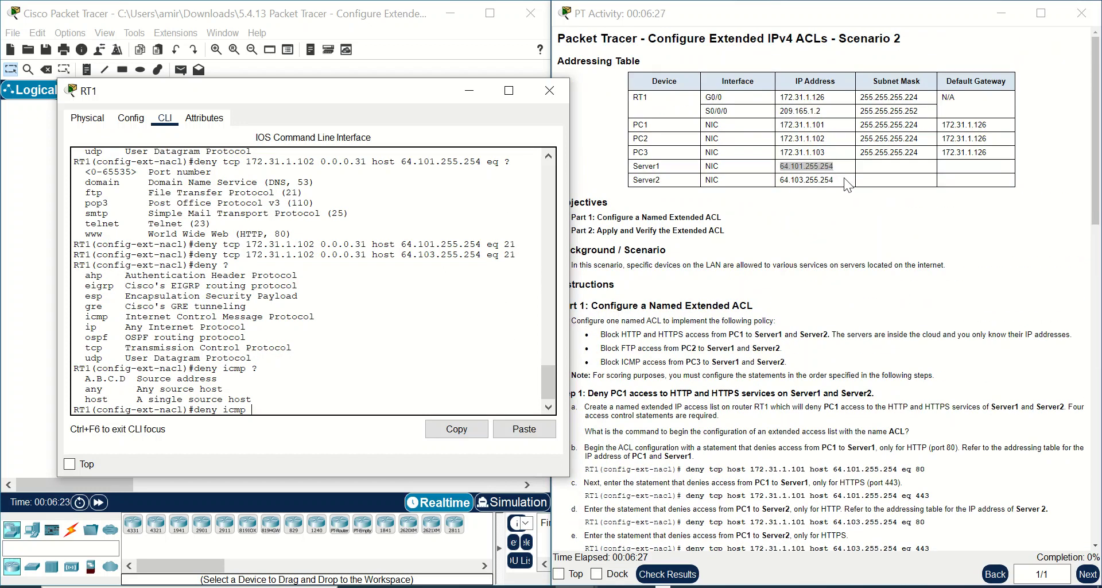
{"action": "left_click_drag", "start_coordinate": [830, 152], "coordinate": [779, 151]}
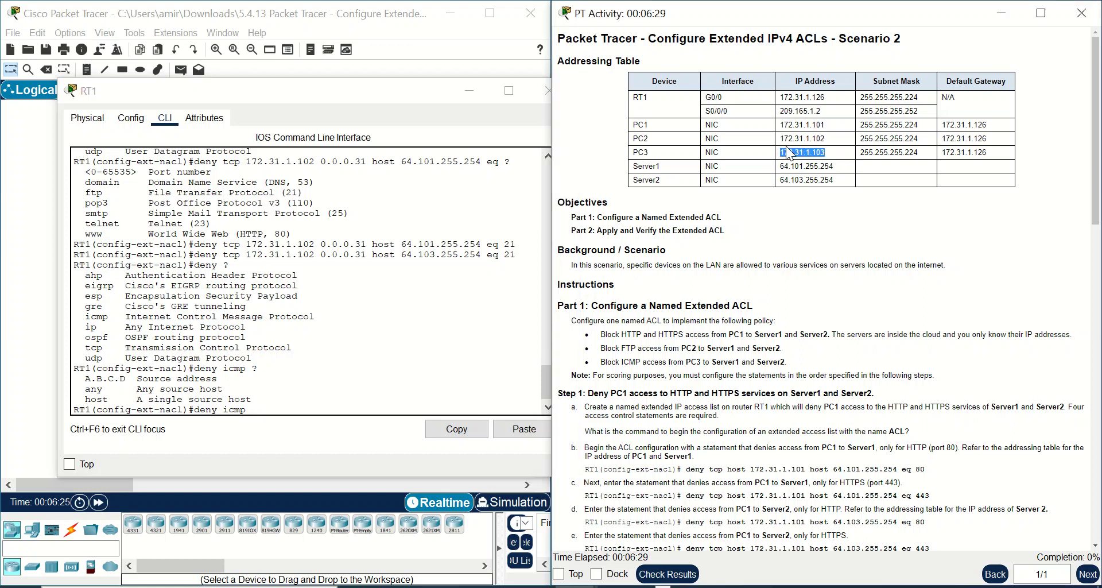
{"action": "right_click", "coordinate": [785, 148]}
{"action": "left_click", "coordinate": [807, 158]}
{"action": "right_click", "coordinate": [283, 409]}
{"action": "left_click", "coordinate": [283, 426]}
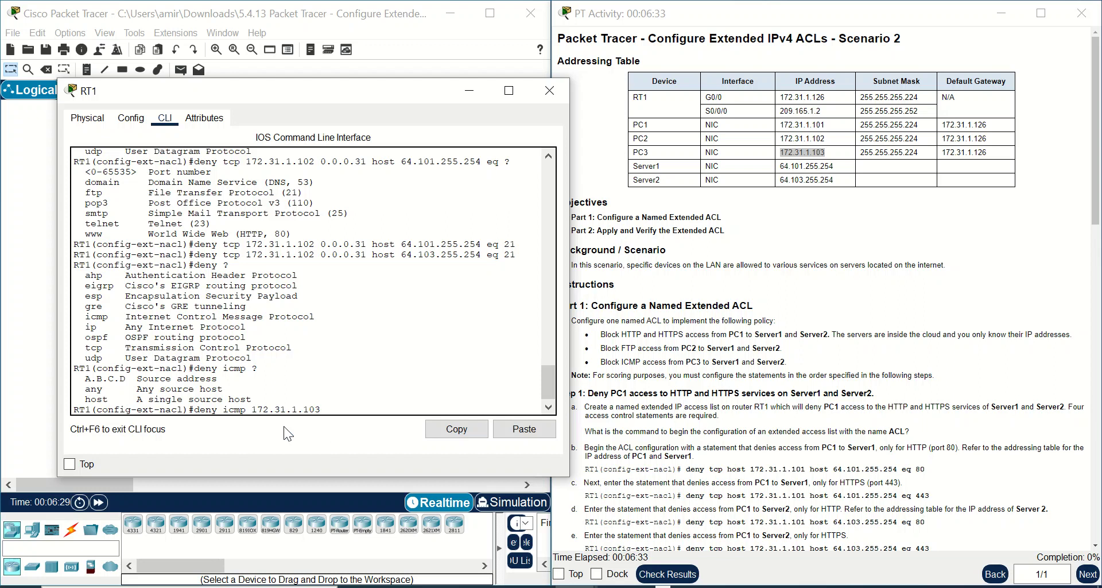
{"action": "type", "text": "0.0.0.31 host"}
Paste Server1's address 64.101.255.254 as the destination and enter the ICMP rule.
{"action": "left_click_drag", "start_coordinate": [402, 244], "coordinate": [480, 251]}
{"action": "right_click", "coordinate": [480, 250]}
{"action": "left_click", "coordinate": [495, 257]}
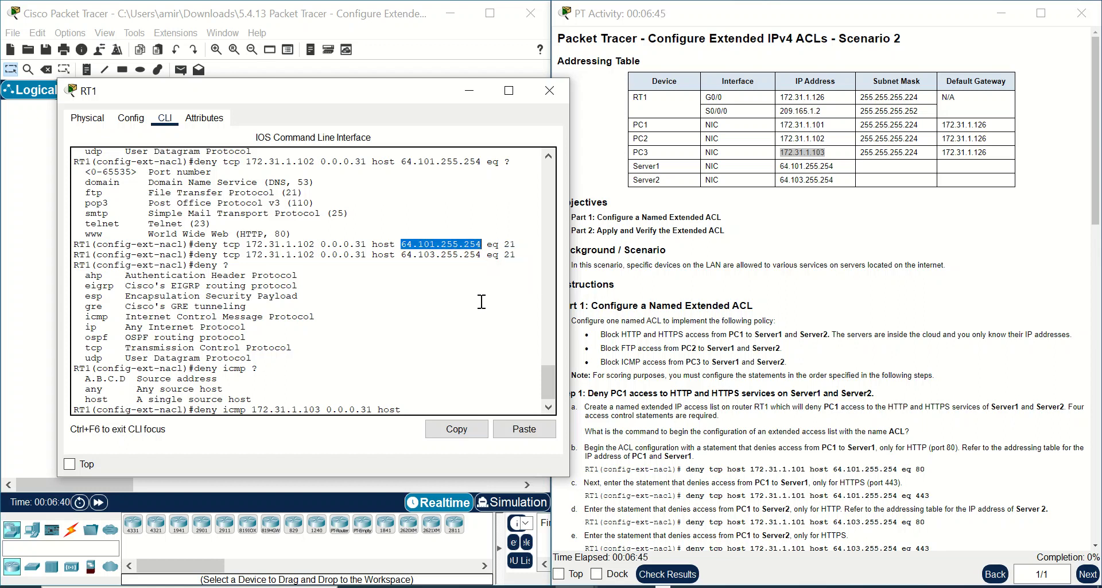
{"action": "right_click", "coordinate": [419, 410]}
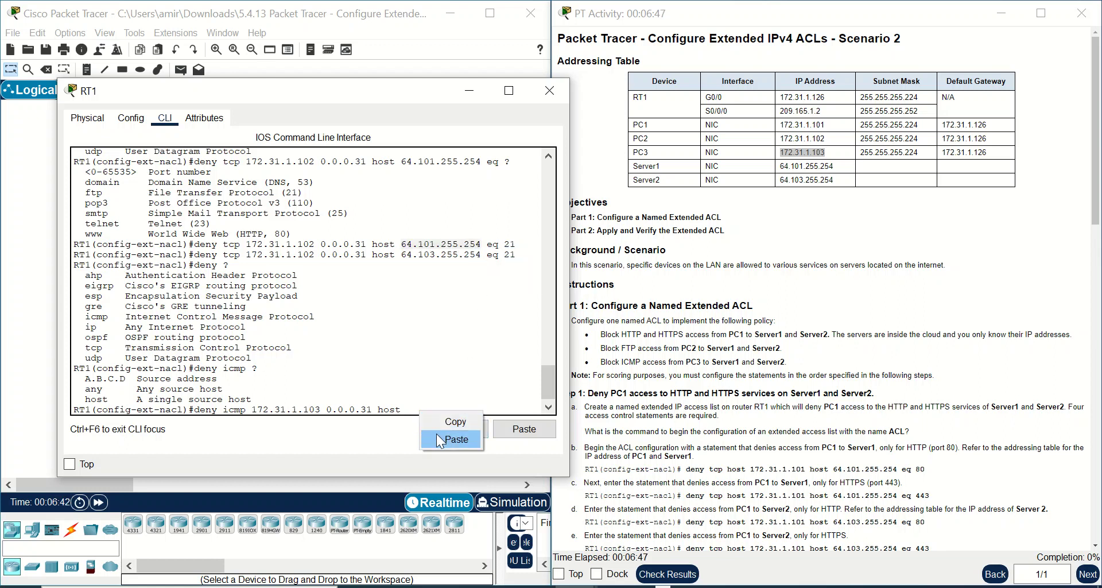
{"action": "left_click", "coordinate": [436, 432]}
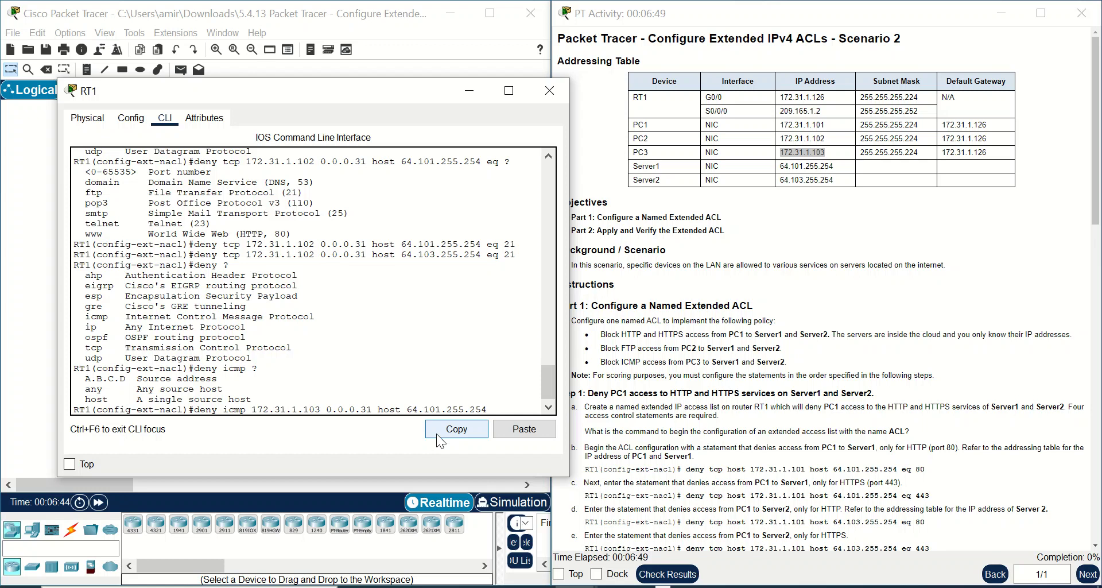
{"action": "type", "text": "?"}
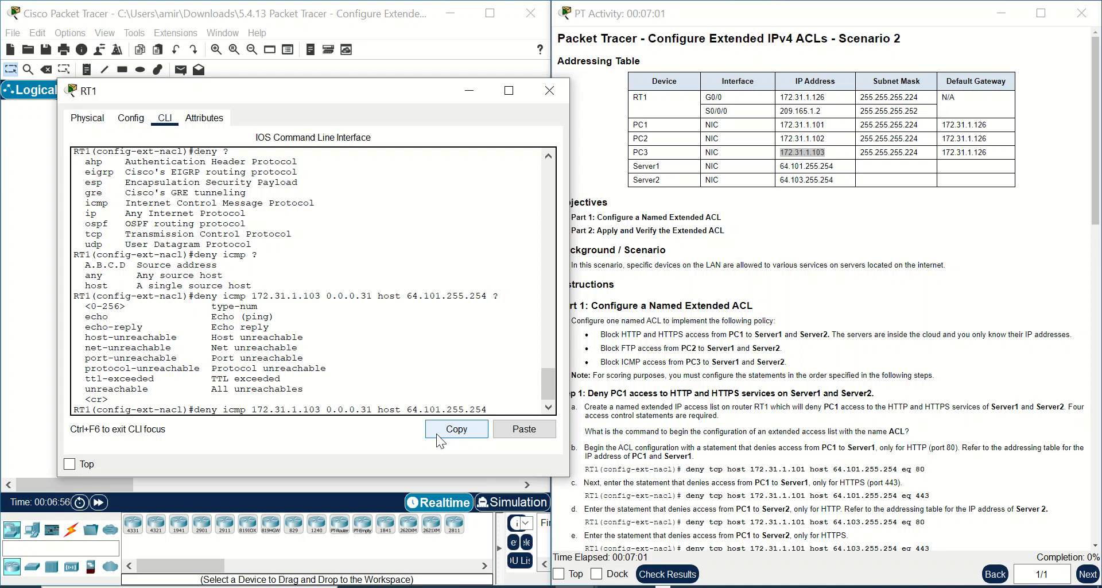
{"action": "key", "text": "Return"}
Add the matching ICMP deny for host 64.103.255.254 and begin 'do show access-lists'.
{"action": "key", "text": "Up"}
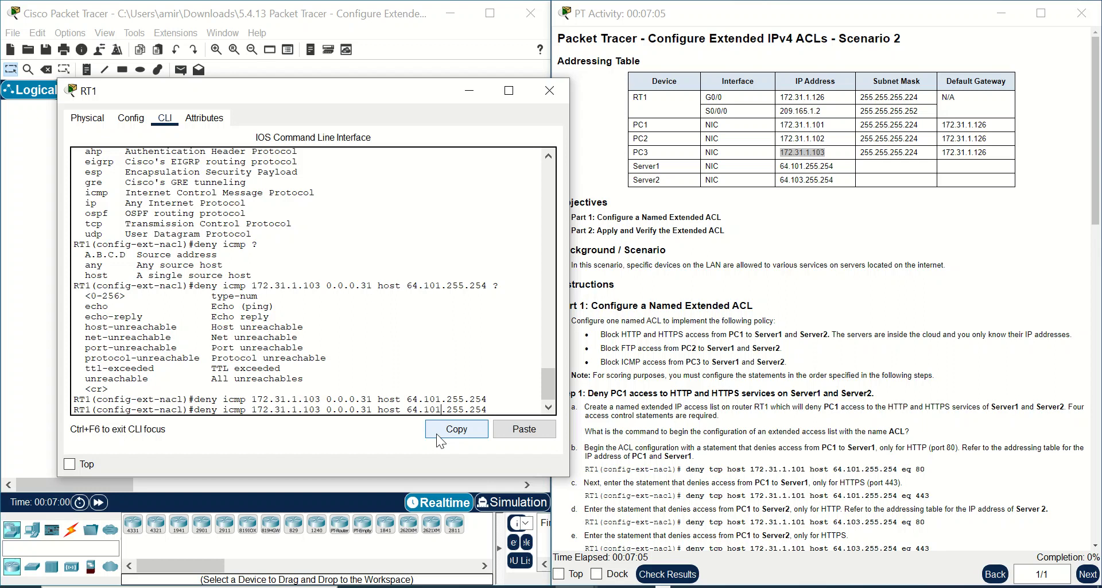
{"action": "key", "text": "Left"}
{"action": "key", "text": "Left"}
{"action": "key", "text": "BackSpace"}
{"action": "type", "text": "3"}
{"action": "key", "text": "Return"}
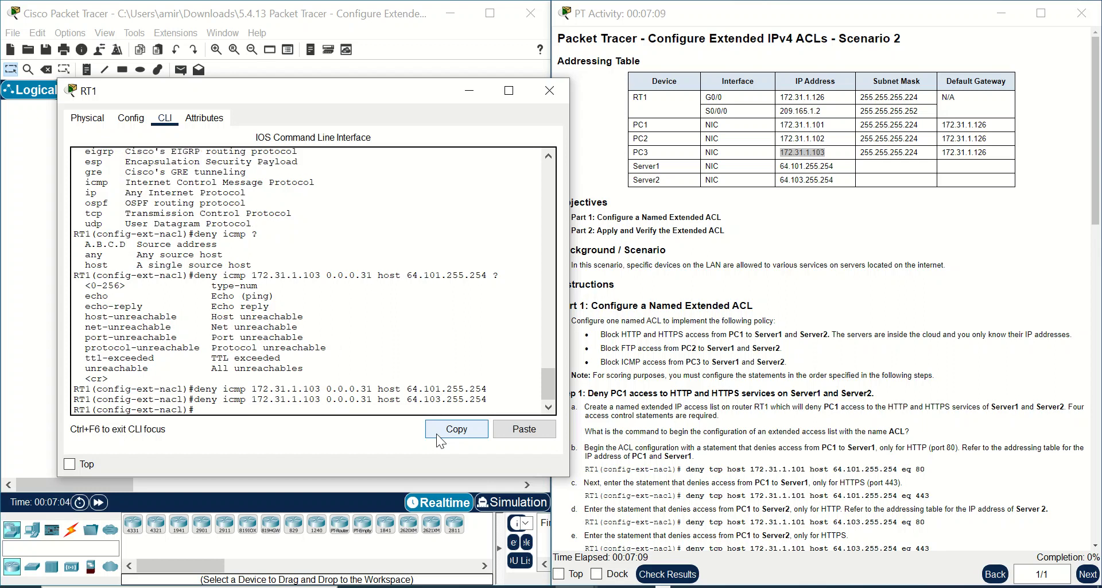
{"action": "type", "text": "do show acc"}
Display ACL-DENY with 'do show access-lists' and highlight deny entries 10 through 80.
{"action": "key", "text": "Tab"}
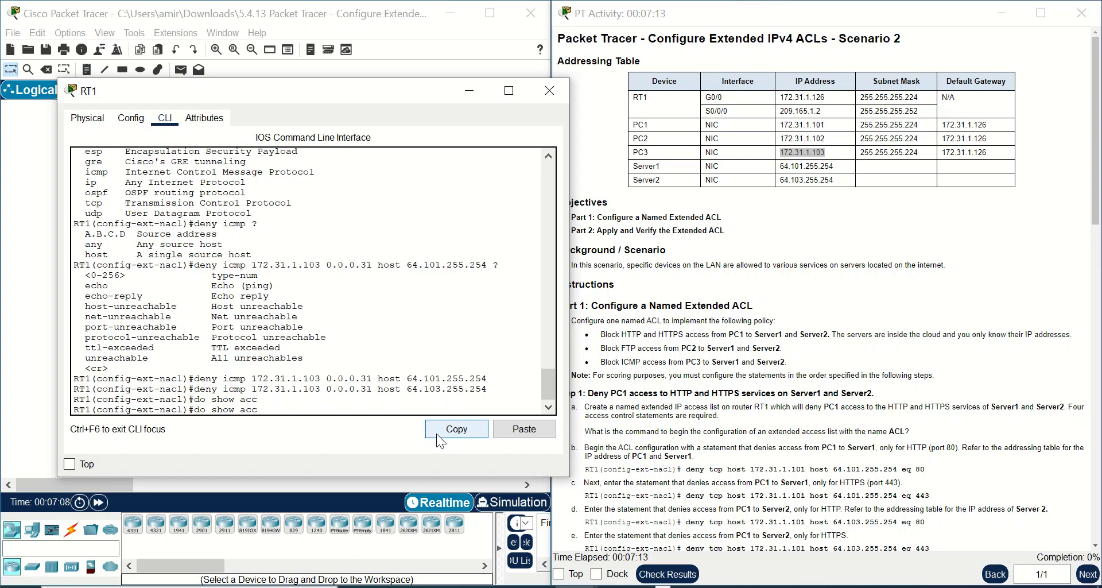
{"action": "key", "text": "Return"}
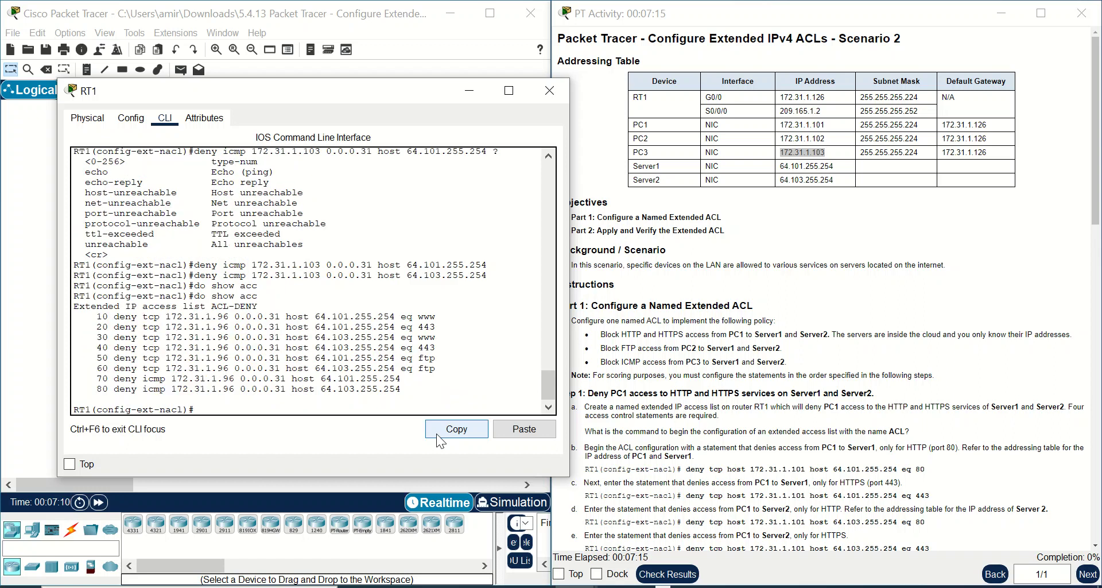
{"action": "left_click_drag", "start_coordinate": [418, 392], "coordinate": [61, 315]}
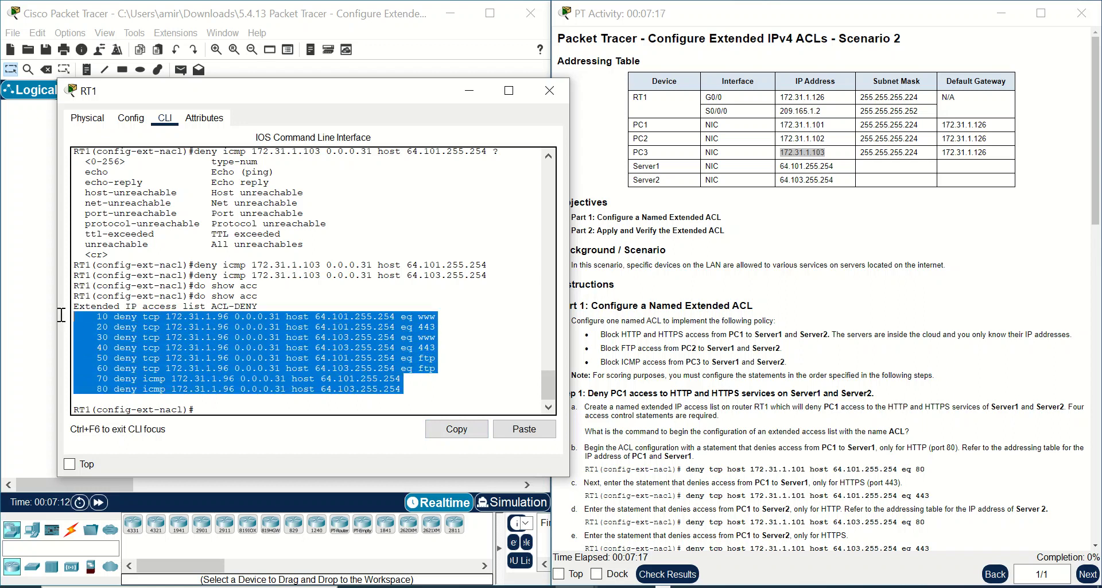
{"action": "left_click", "coordinate": [887, 392]}
{"action": "scroll", "coordinate": [887, 392], "scroll_direction": "down", "scroll_amount": 5}
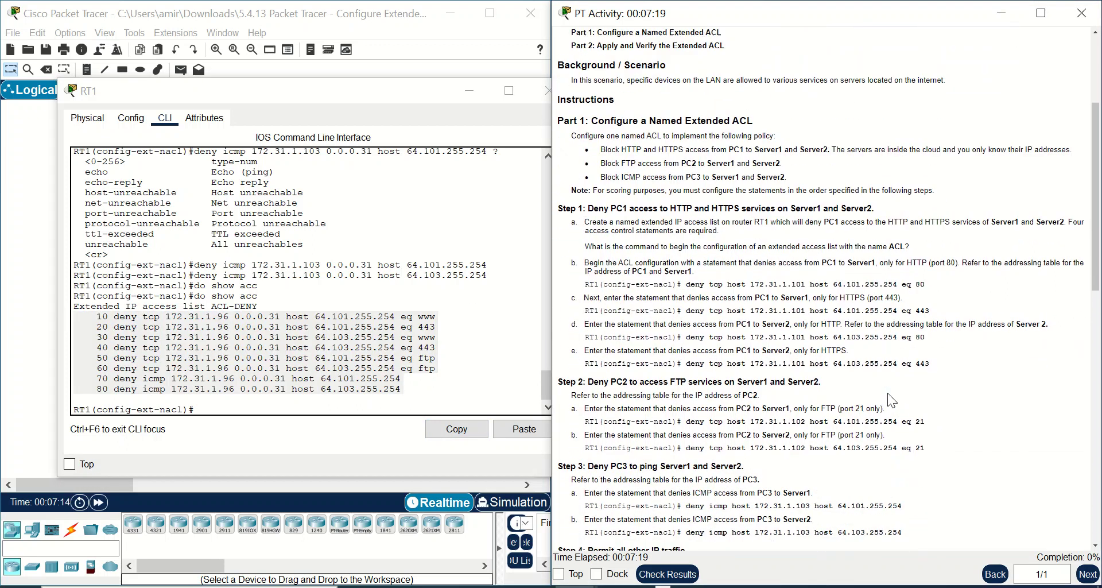
Read Step 4, then add 'permit ip any any' to ACL-DENY on RT1.
{"action": "scroll", "coordinate": [887, 393], "scroll_direction": "down", "scroll_amount": 6}
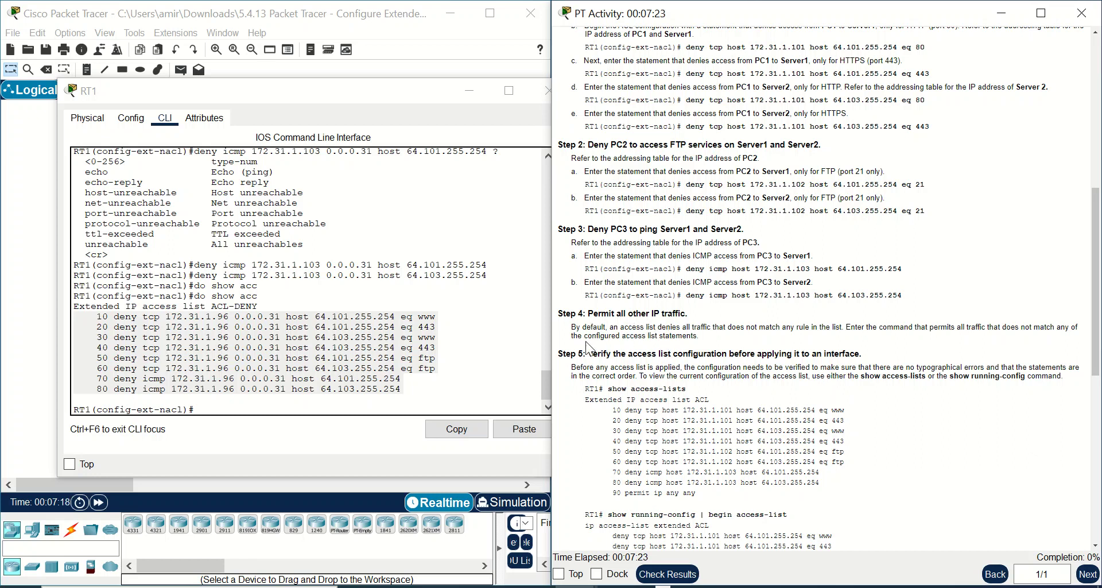
{"action": "left_click_drag", "start_coordinate": [571, 327], "coordinate": [618, 327]}
{"action": "left_click", "coordinate": [636, 327]}
{"action": "left_click", "coordinate": [255, 401]}
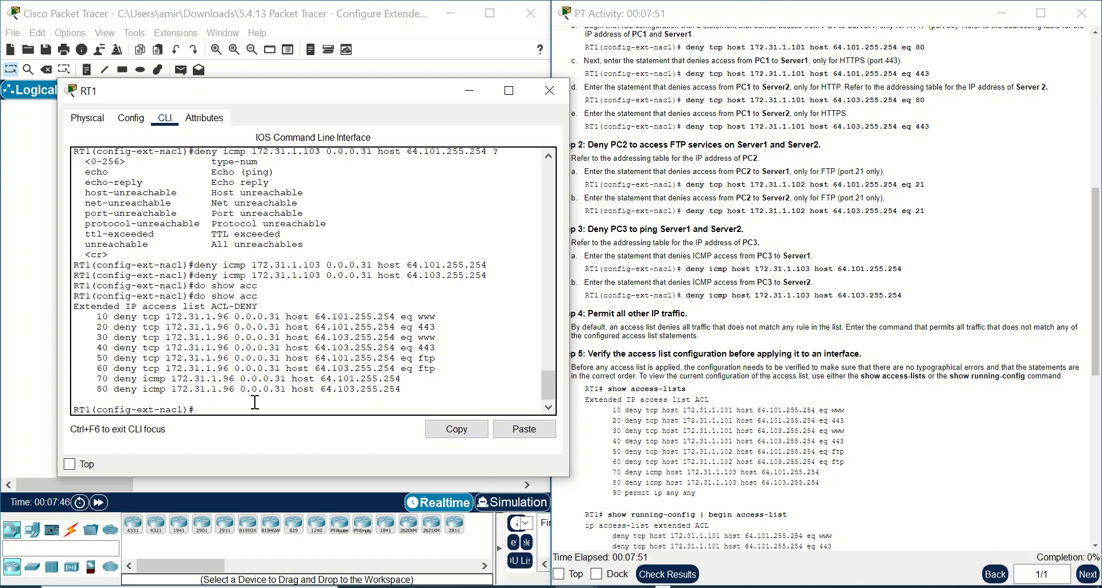
{"action": "type", "text": "permit ip any any"}
{"action": "key", "text": "Return"}
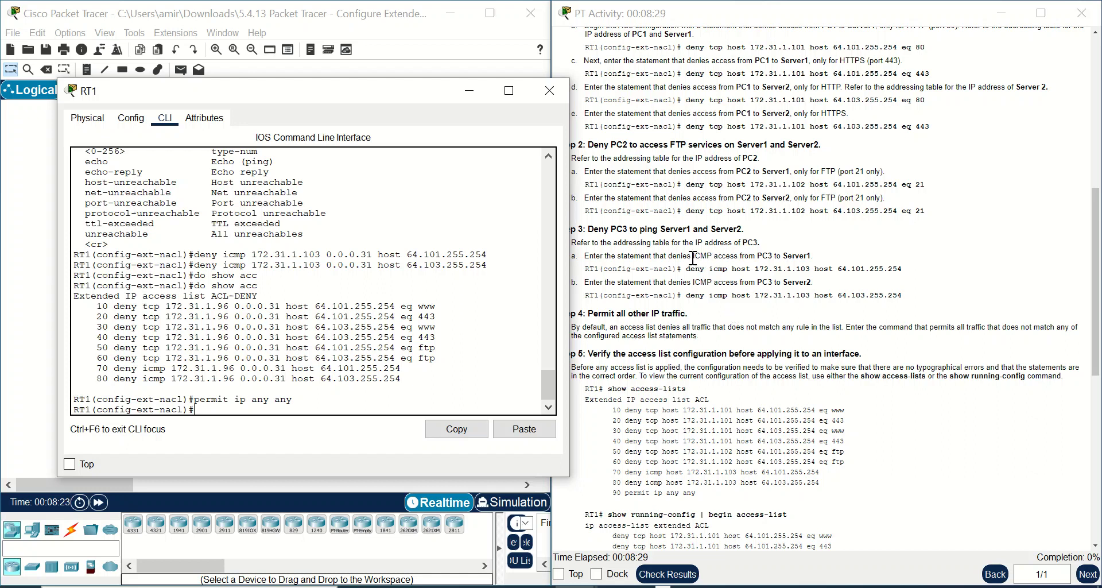
Review steps 2a and 3a (PC2 to Server1 FTP, ICMP), then begin 'do show' on RT1.
{"action": "left_click_drag", "start_coordinate": [691, 256], "coordinate": [719, 258]}
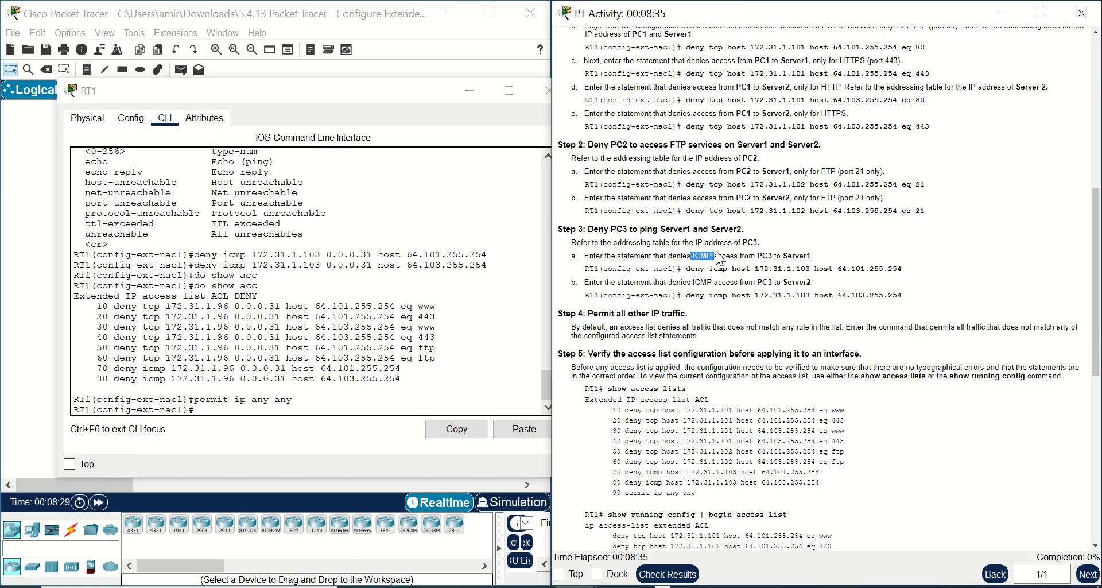
{"action": "left_click_drag", "start_coordinate": [766, 242], "coordinate": [737, 241]}
{"action": "left_click", "coordinate": [746, 192]}
{"action": "left_click_drag", "start_coordinate": [727, 172], "coordinate": [767, 172]}
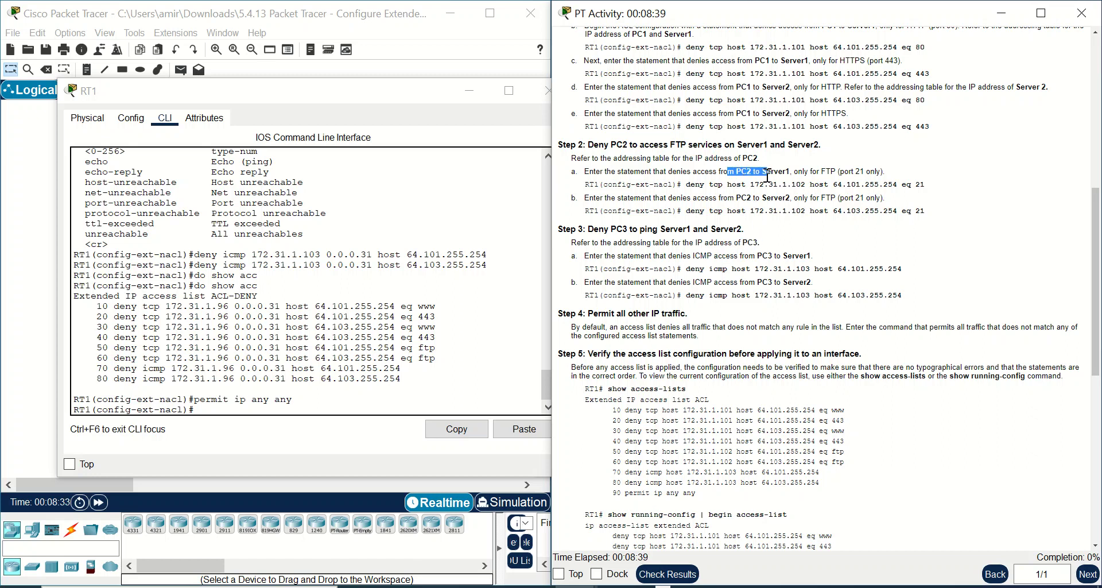
{"action": "double_click", "coordinate": [822, 172]}
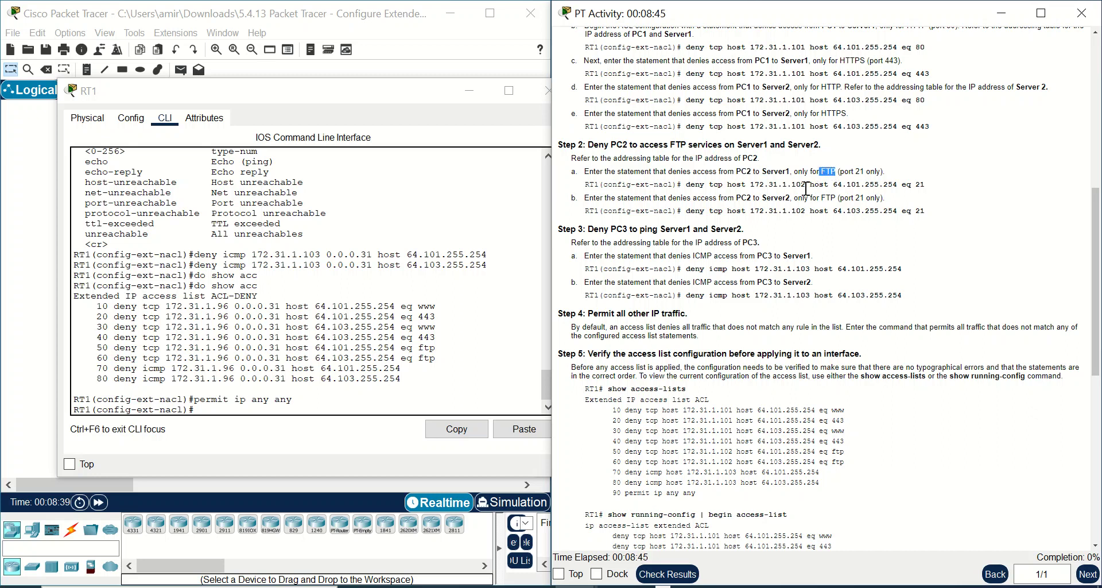
{"action": "left_click", "coordinate": [806, 188]}
{"action": "scroll", "coordinate": [815, 363], "scroll_direction": "down", "scroll_amount": 3}
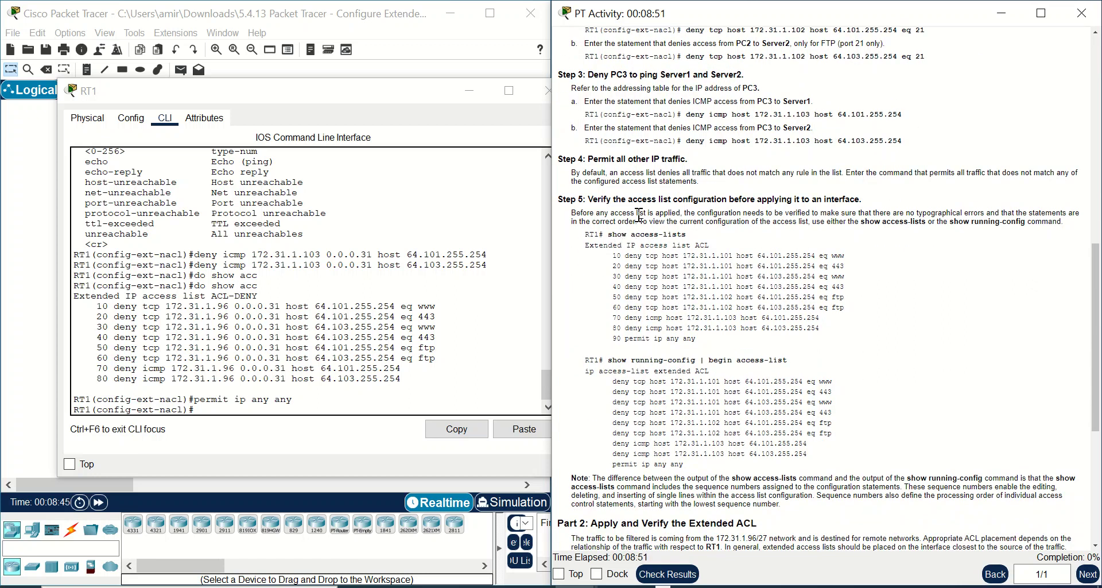
{"action": "left_click", "coordinate": [330, 395]}
{"action": "type", "text": "do show C'"}
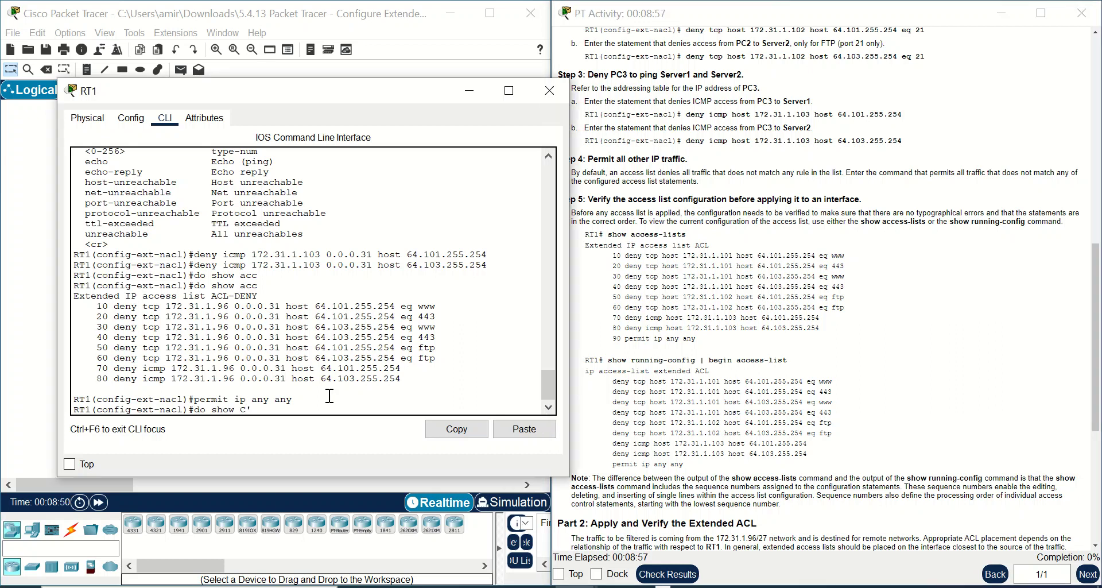
Exit with END and run show access-lists, confirming entry 90 permit ip any any.
{"action": "key", "text": "Return"}
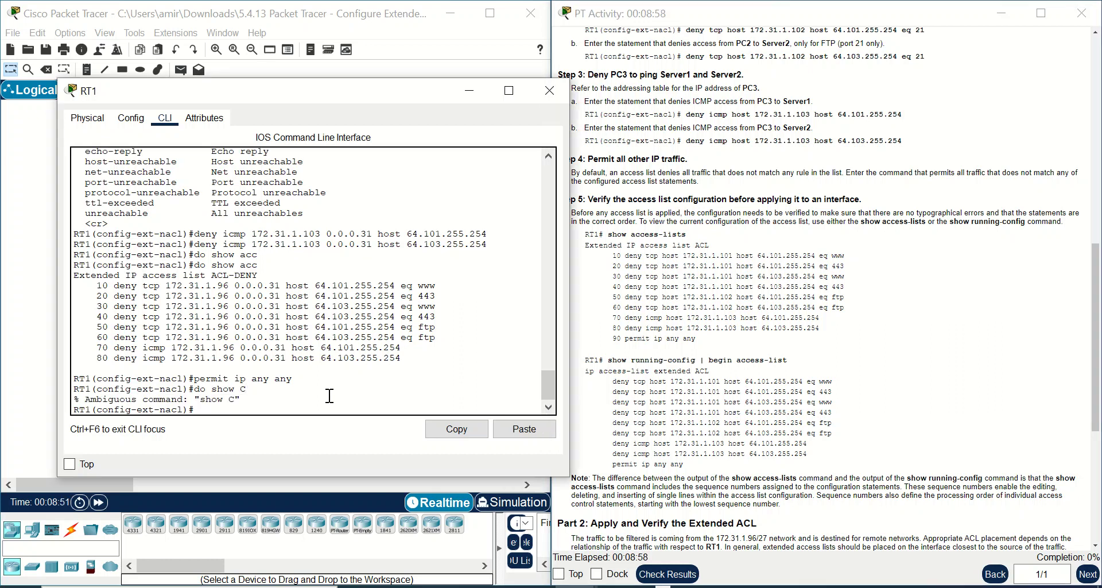
{"action": "type", "text": "END"}
{"action": "key", "text": "Return"}
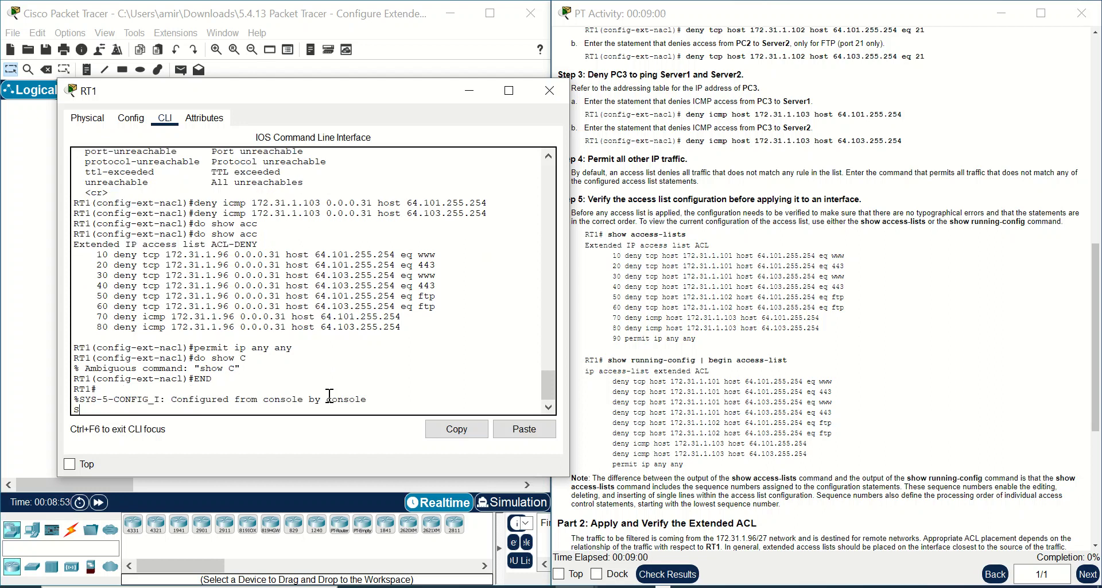
{"action": "type", "text": "SHOW ac"}
{"action": "key", "text": "Tab"}
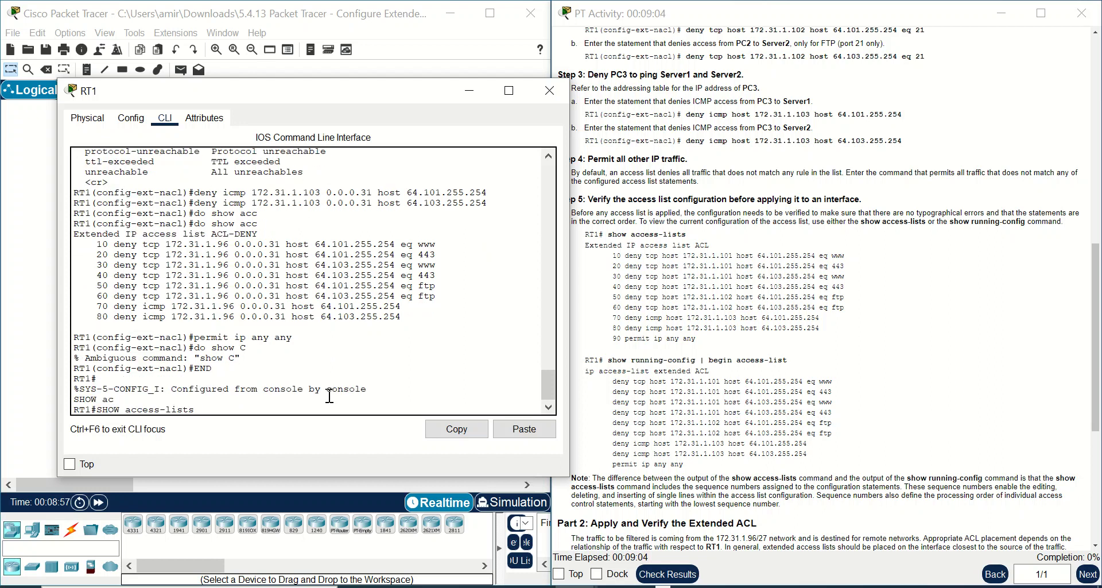
{"action": "key", "text": "Return"}
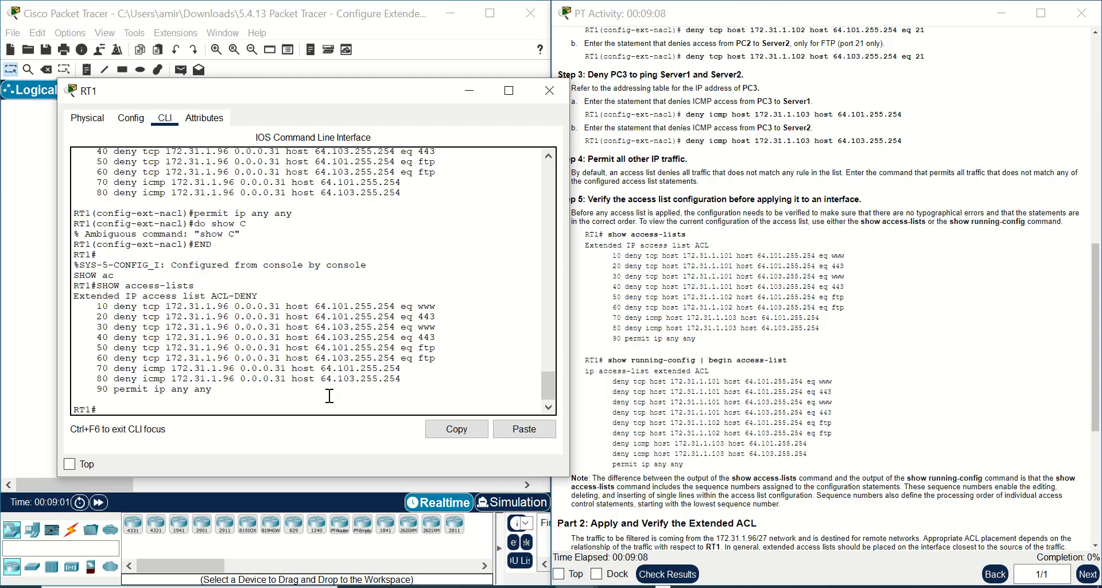
{"action": "type", "text": "show run"}
{"action": "left_click_drag", "start_coordinate": [820, 362], "coordinate": [610, 360]}
Copy the 'show running-config | begin access-list' command from the instructions and run it on RT1.
{"action": "right_click", "coordinate": [610, 359]}
{"action": "left_click", "coordinate": [635, 370]}
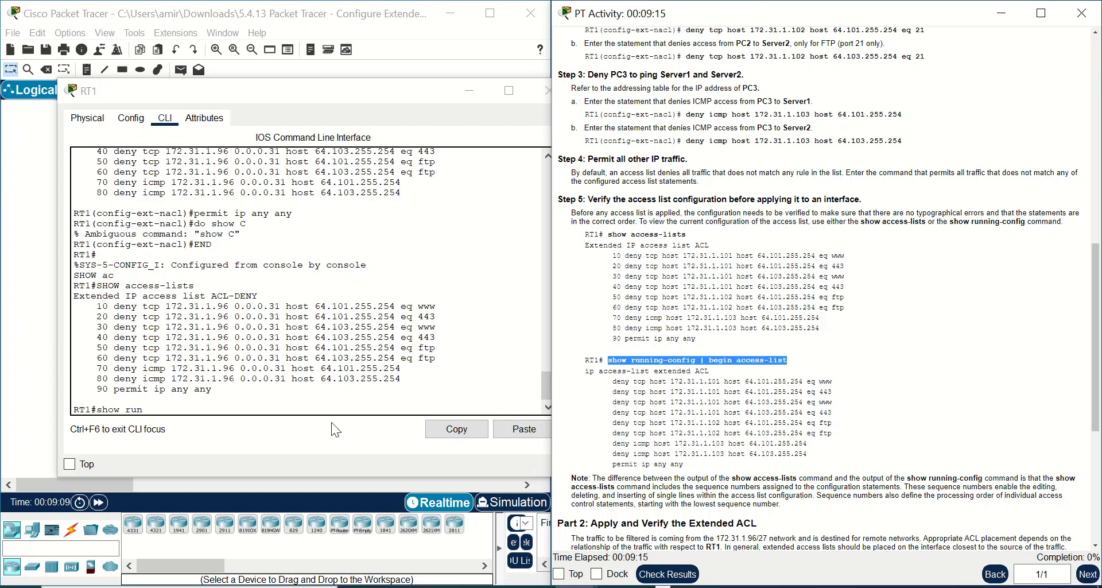
{"action": "left_click", "coordinate": [155, 408]}
{"action": "key", "text": "BackSpace"}
{"action": "key", "text": "BackSpace"}
{"action": "key", "text": "BackSpace"}
{"action": "key", "text": "BackSpace"}
{"action": "key", "text": "BackSpace"}
{"action": "key", "text": "BackSpace"}
{"action": "key", "text": "BackSpace"}
{"action": "key", "text": "BackSpace"}
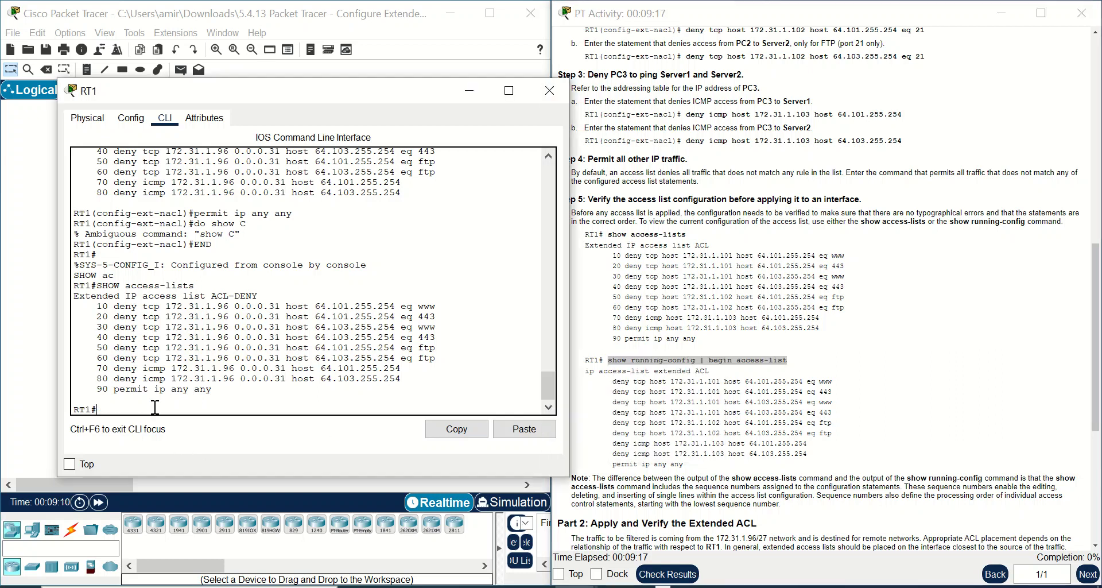
{"action": "right_click", "coordinate": [154, 406]}
{"action": "left_click", "coordinate": [174, 435]}
{"action": "key", "text": "Return"}
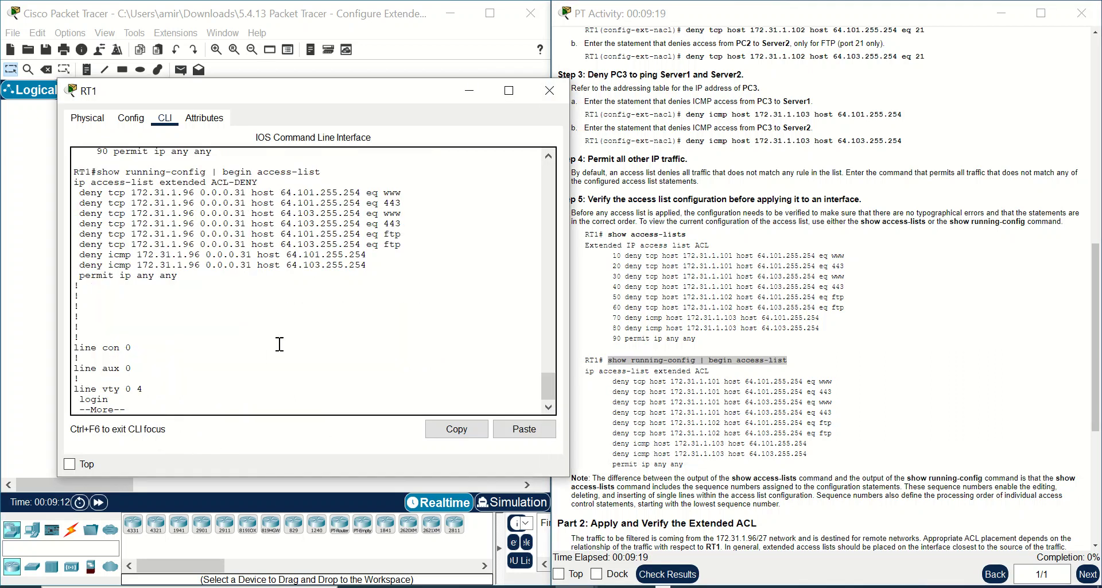
Page through the rest of the running-config and scroll the instructions to Part 2.
{"action": "scroll", "coordinate": [276, 338], "scroll_direction": "up", "scroll_amount": 2}
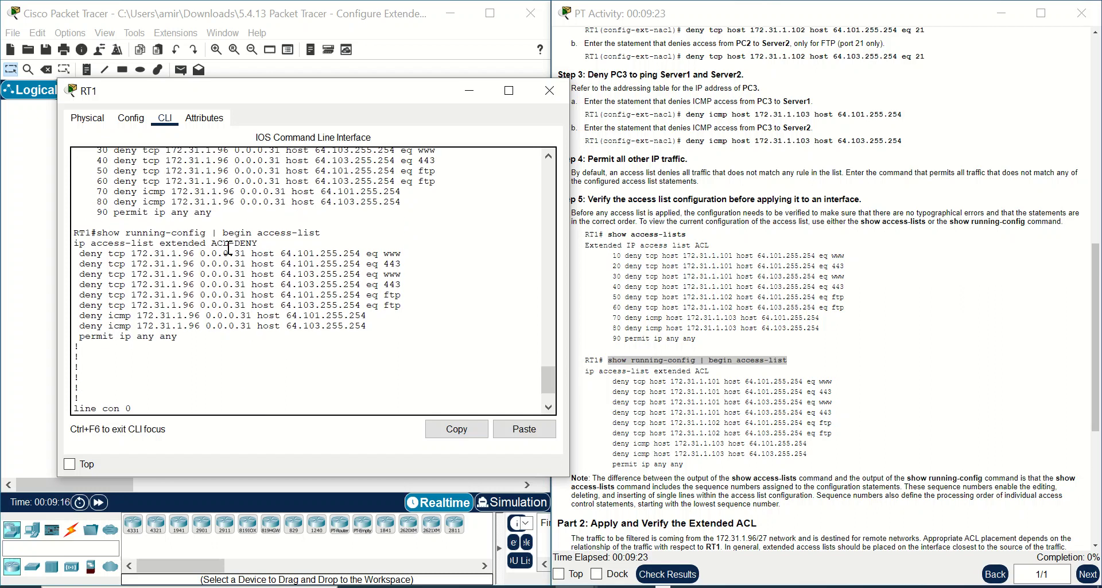
{"action": "mouse_move", "coordinate": [229, 233]}
{"action": "left_mouse_down"}
{"action": "mouse_move", "coordinate": [324, 237]}
{"action": "mouse_move", "coordinate": [224, 235]}
{"action": "left_mouse_up"}
{"action": "left_click", "coordinate": [324, 237]}
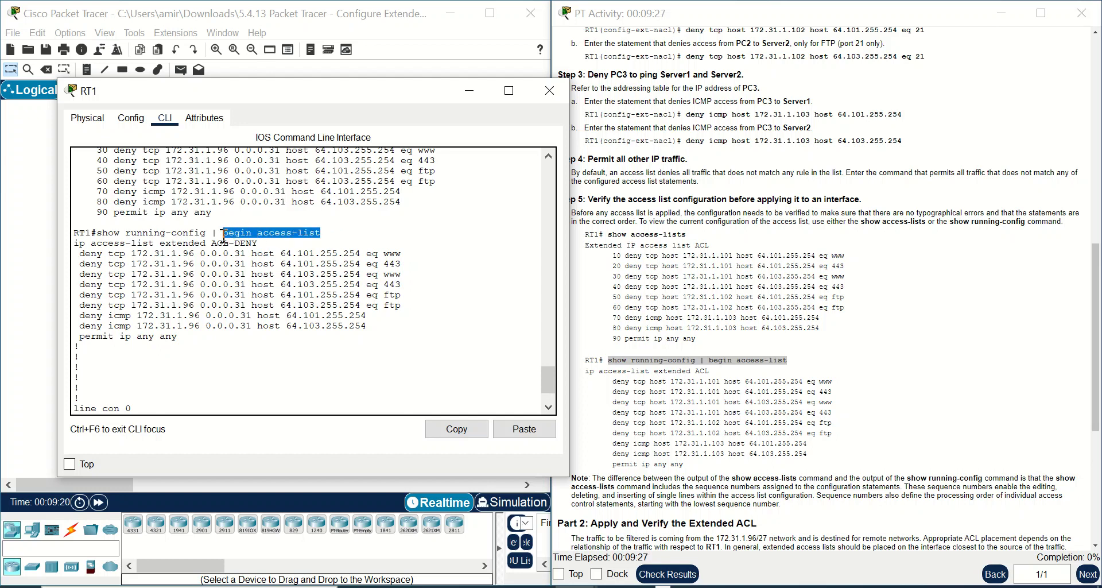
{"action": "scroll", "coordinate": [265, 323], "scroll_direction": "down", "scroll_amount": 2}
{"action": "left_click", "coordinate": [218, 344]}
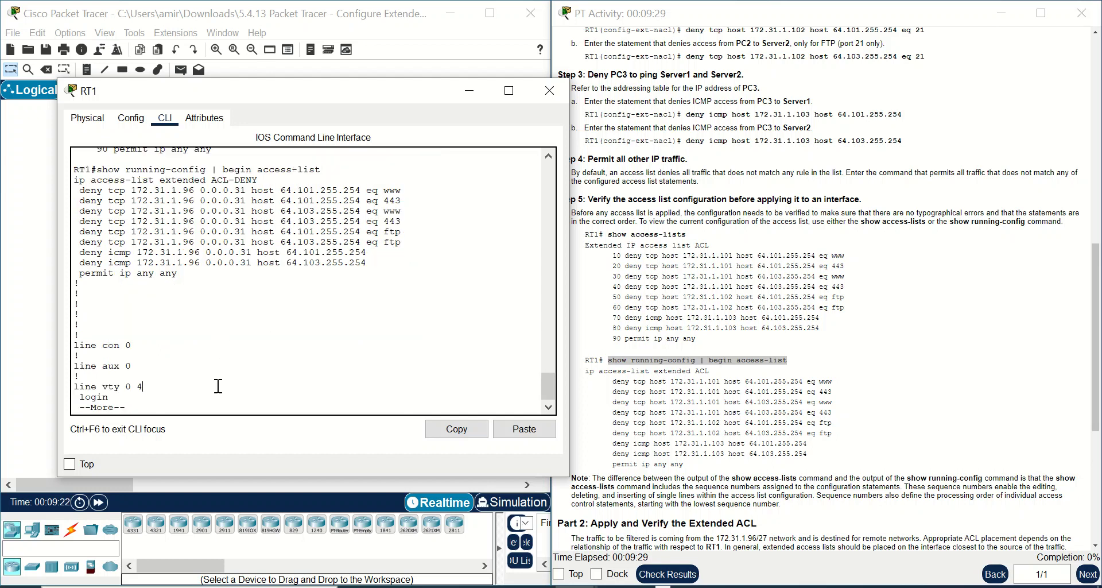
{"action": "key", "text": "space"}
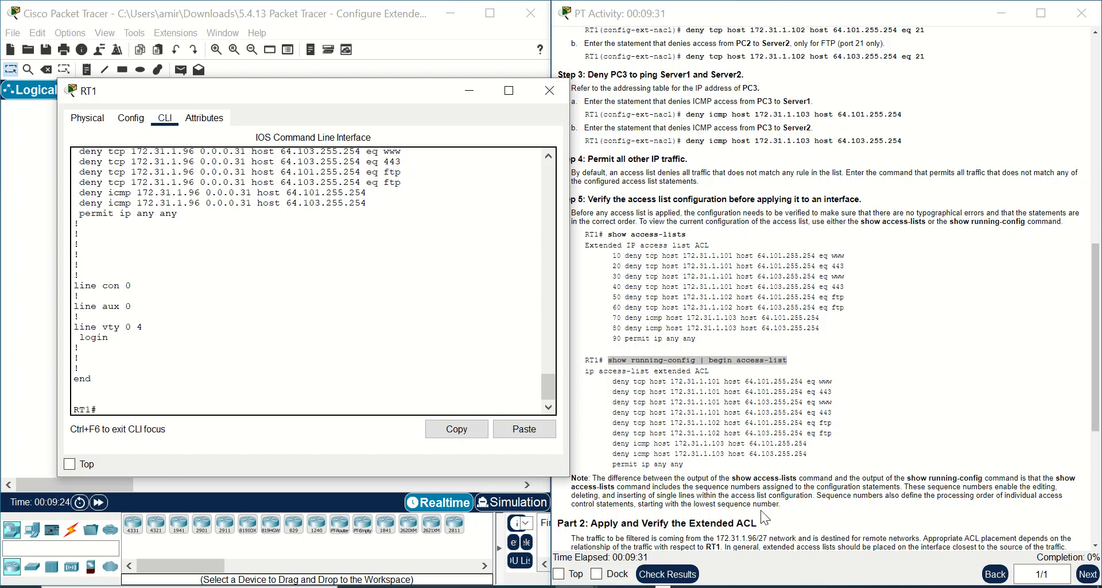
{"action": "scroll", "coordinate": [797, 446], "scroll_direction": "down", "scroll_amount": 3}
{"action": "left_click_drag", "start_coordinate": [715, 432], "coordinate": [756, 432]}
{"action": "scroll", "coordinate": [746, 430], "scroll_direction": "down", "scroll_amount": 1}
{"action": "left_click", "coordinate": [826, 418]}
{"action": "scroll", "coordinate": [826, 419], "scroll_direction": "down", "scroll_amount": 3}
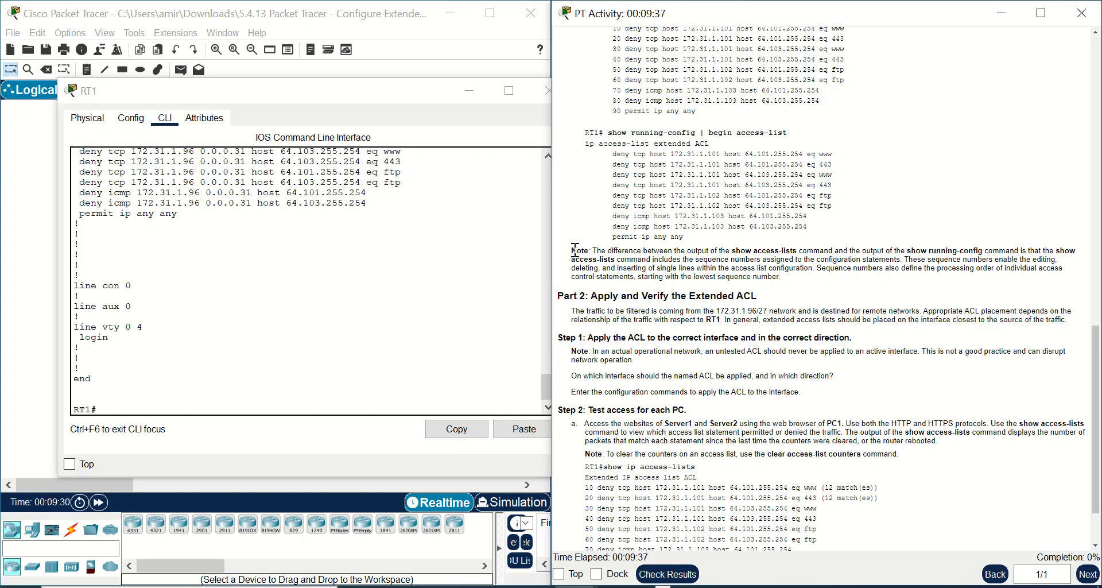
Enter global configuration mode on RT1 with conf t and start an 'int' command.
{"action": "left_click_drag", "start_coordinate": [572, 248], "coordinate": [783, 276]}
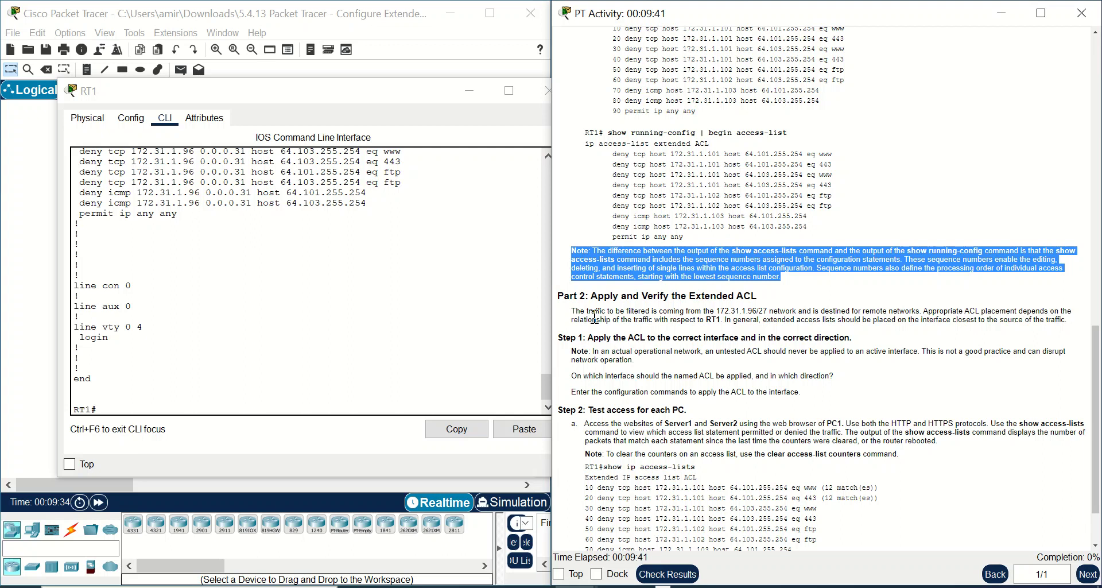
{"action": "left_click", "coordinate": [289, 393]}
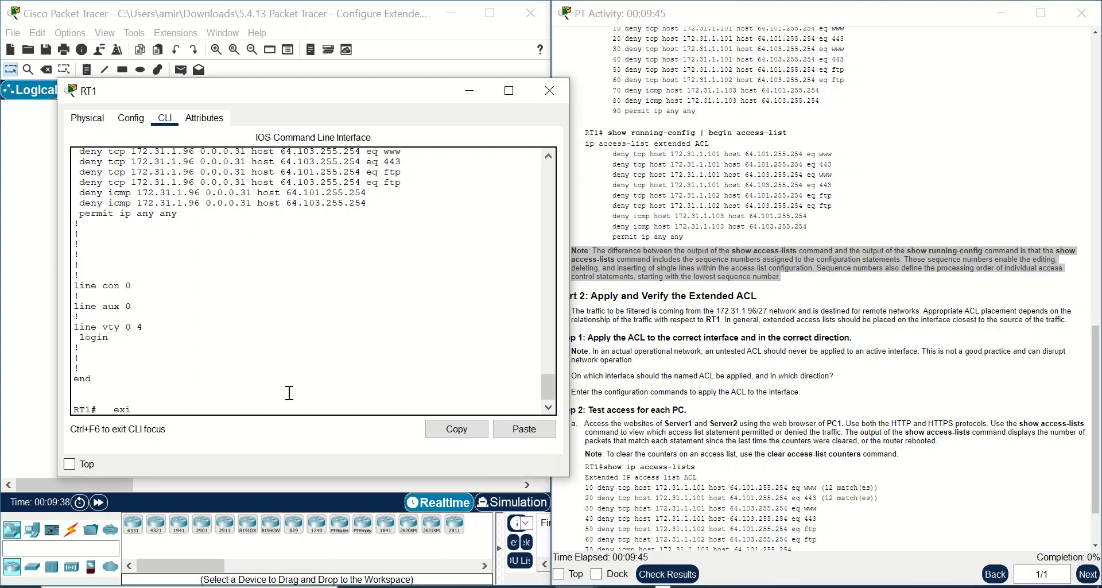
{"action": "type", "text": "conf t"}
{"action": "key", "text": "Return"}
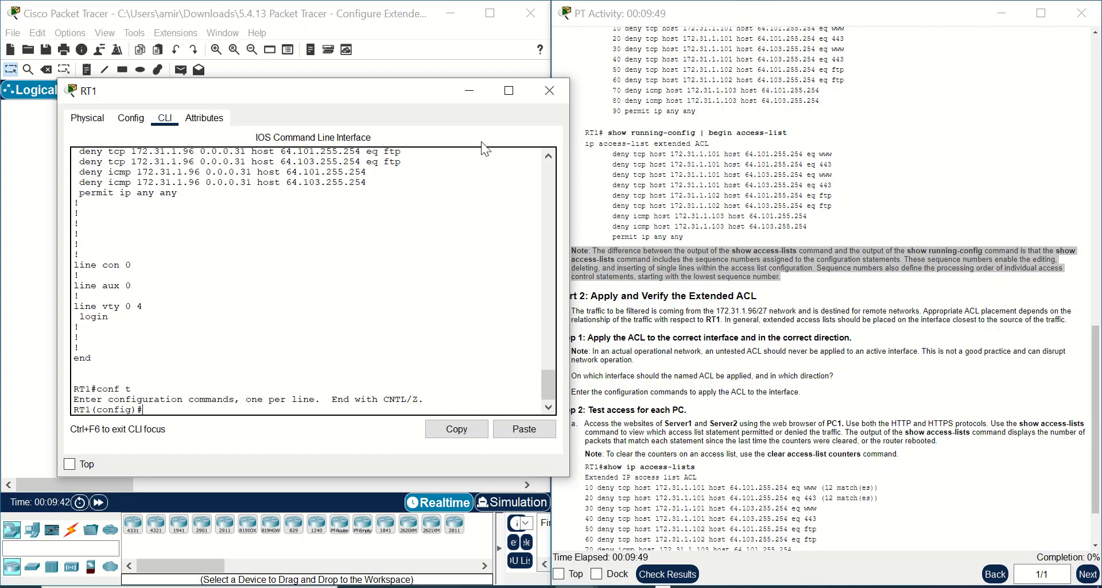
{"action": "left_click", "coordinate": [469, 90]}
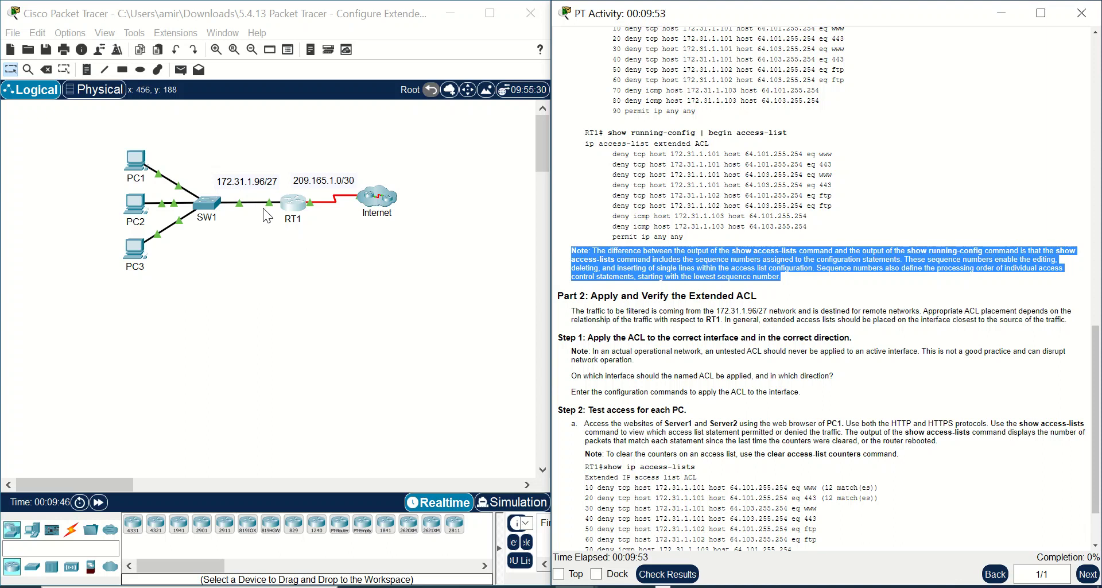
{"action": "left_click", "coordinate": [293, 202]}
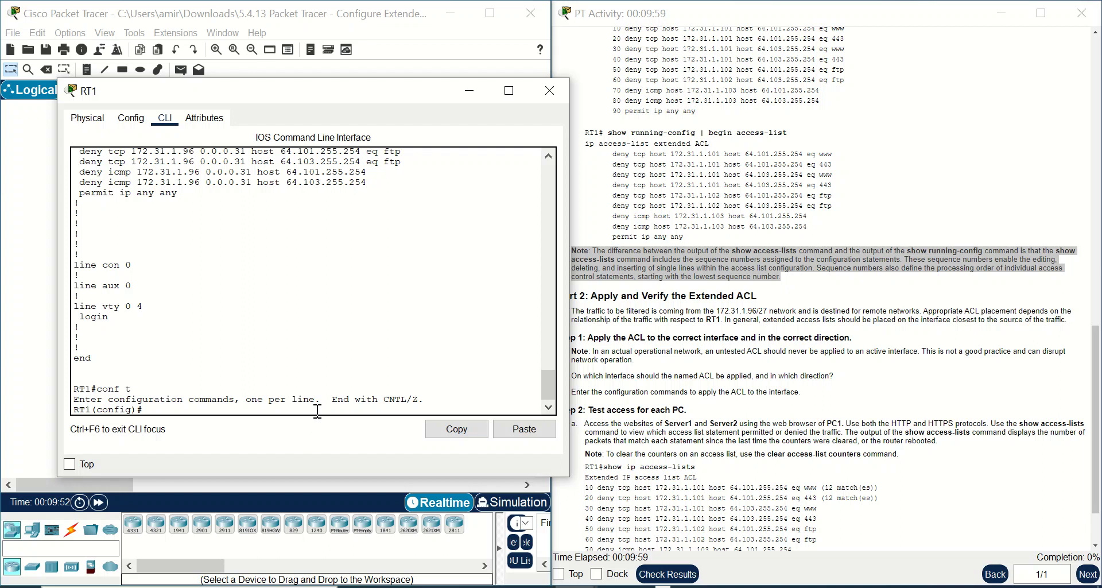
{"action": "type", "text": "int"}
{"action": "left_click", "coordinate": [610, 397]}
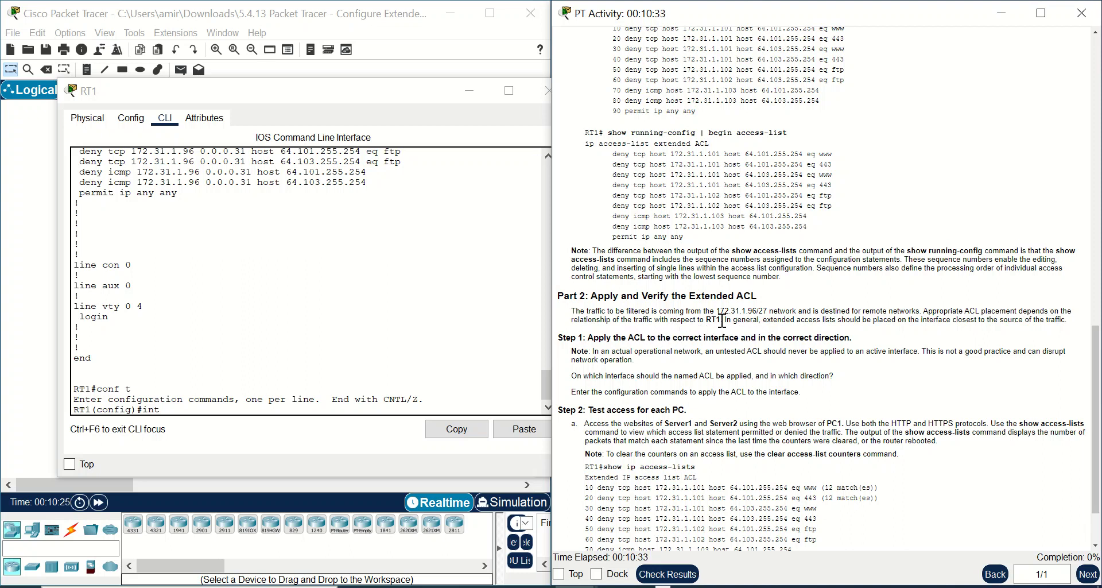
Read the extended-ACL placement guidance, view the topology, then reopen RT1's console.
{"action": "left_click_drag", "start_coordinate": [723, 321], "coordinate": [1071, 322]}
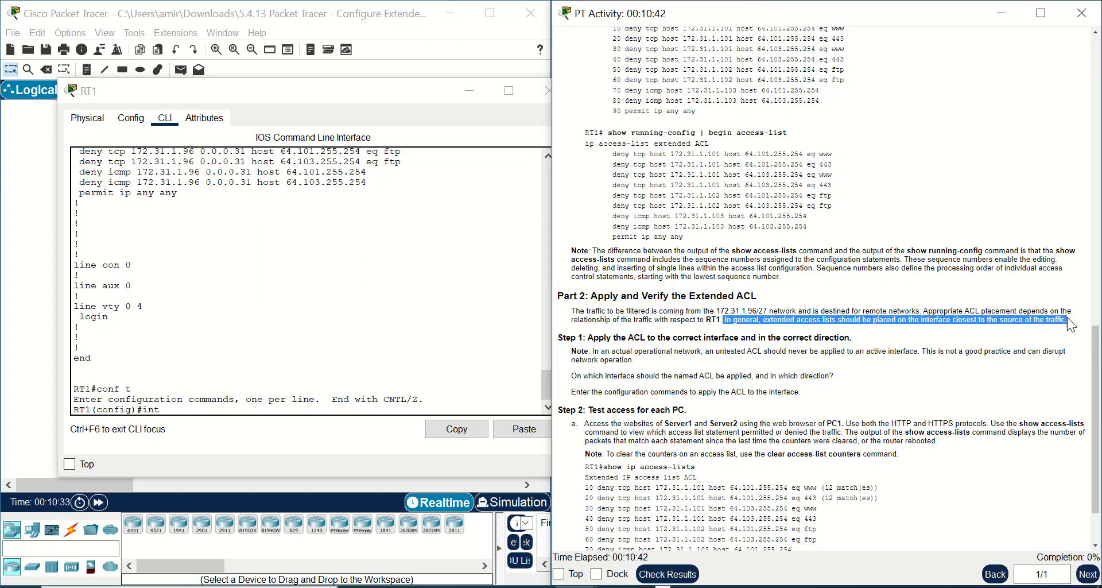
{"action": "left_click", "coordinate": [469, 91]}
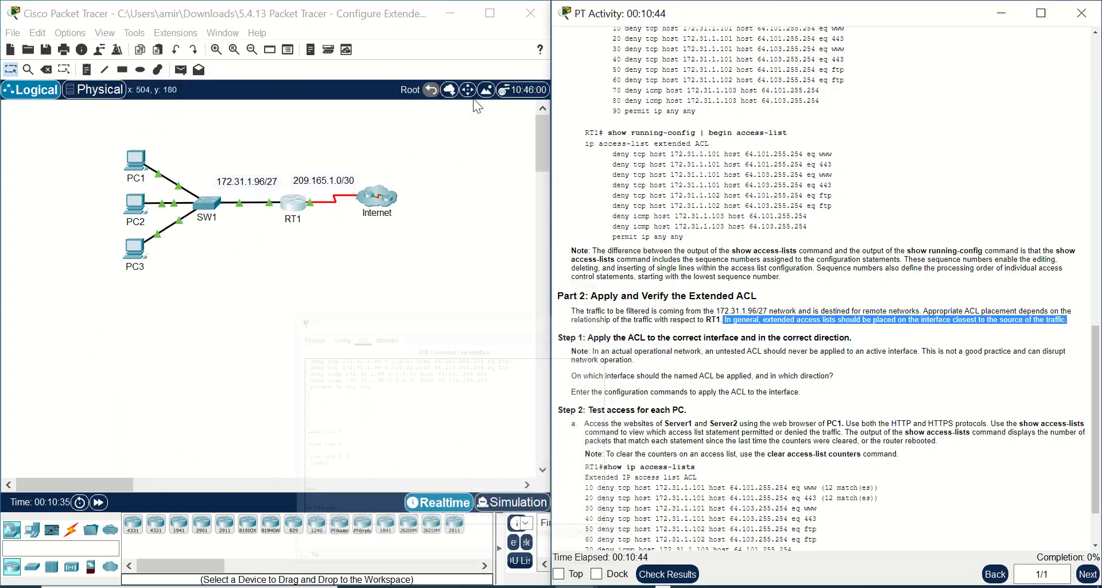
{"action": "left_click", "coordinate": [271, 206]}
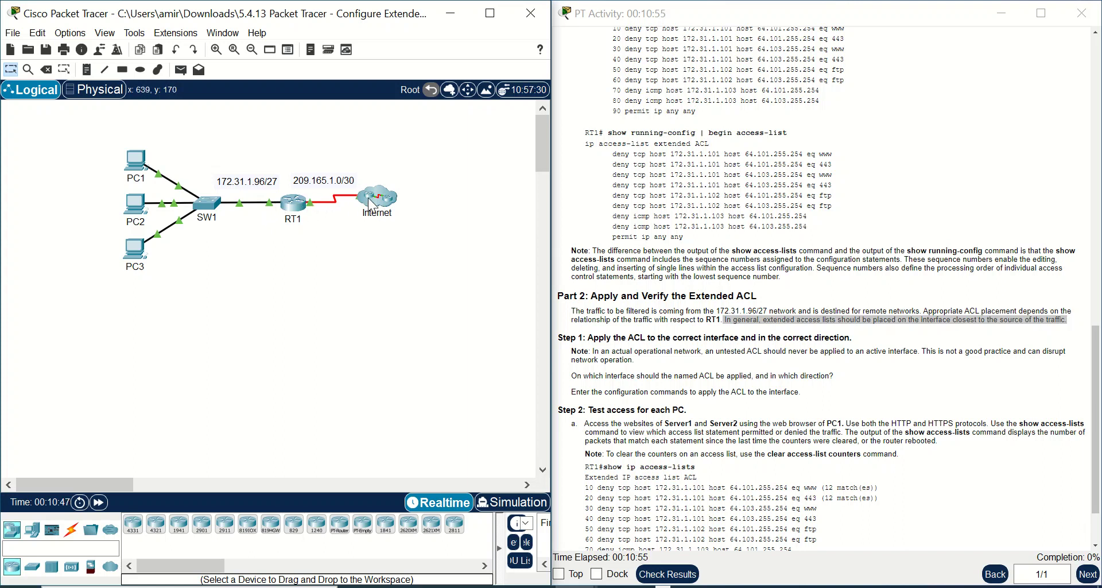
{"action": "left_click", "coordinate": [296, 207]}
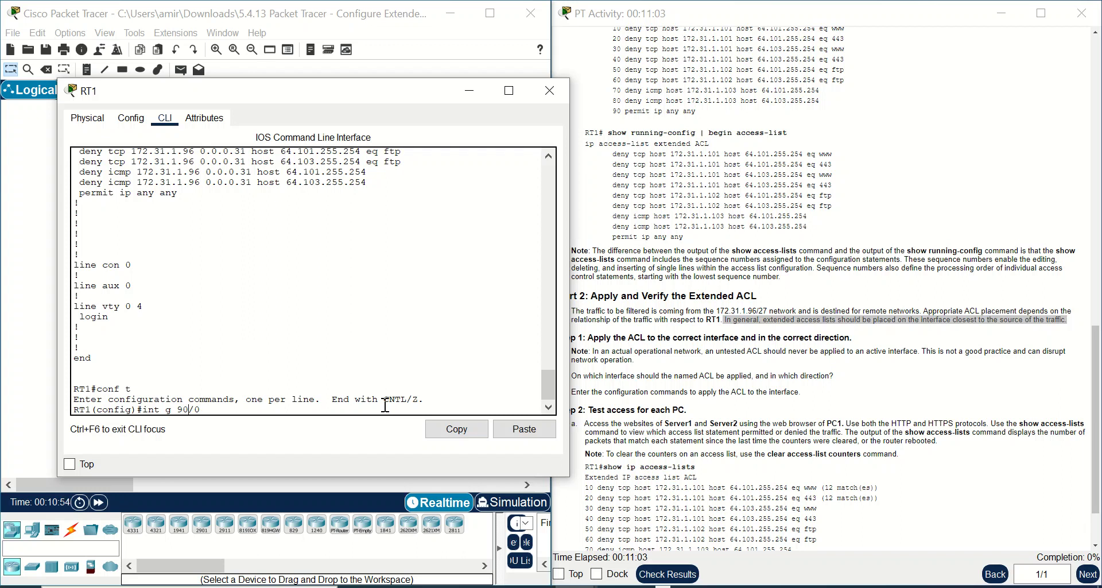
Correct the interface to G0/0, enter it, and begin the ip access-group command.
{"action": "key", "text": "BackSpace"}
{"action": "type", "text": "'"}
{"action": "key", "text": "BackSpace"}
{"action": "key", "text": "Return"}
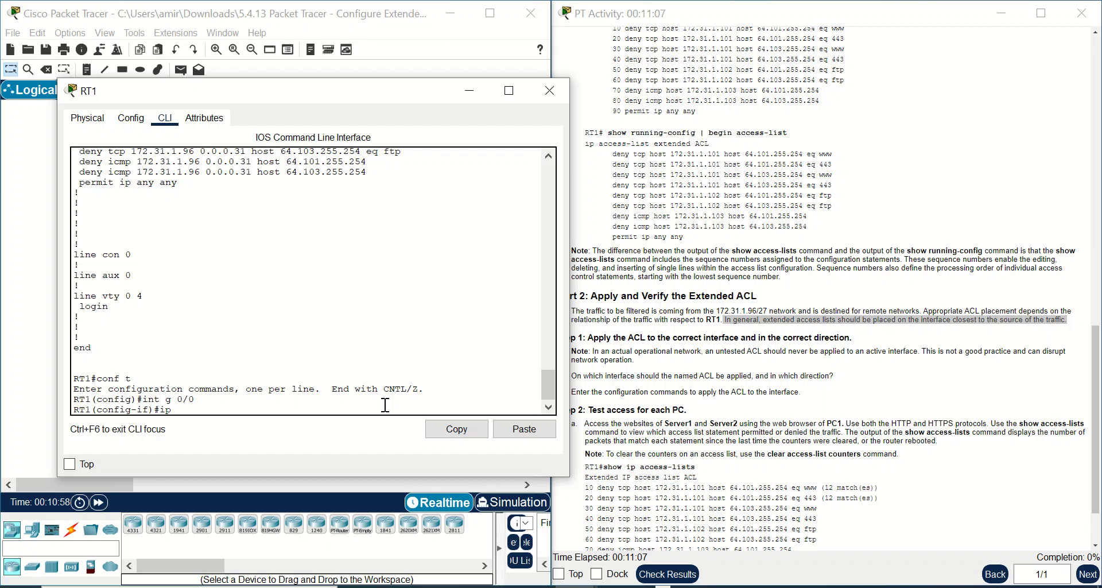
{"action": "key", "text": "Return"}
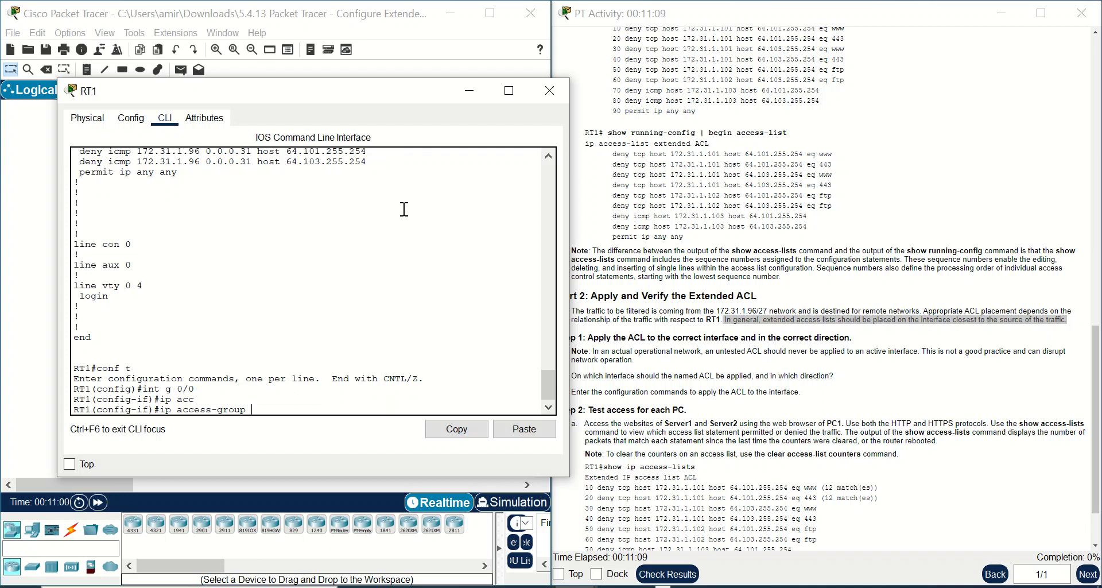
Copy the name ACL-DENY from earlier output and paste it after access-group.
{"action": "scroll", "coordinate": [404, 209], "scroll_direction": "up", "scroll_amount": 10}
{"action": "scroll", "coordinate": [404, 210], "scroll_direction": "up", "scroll_amount": 15}
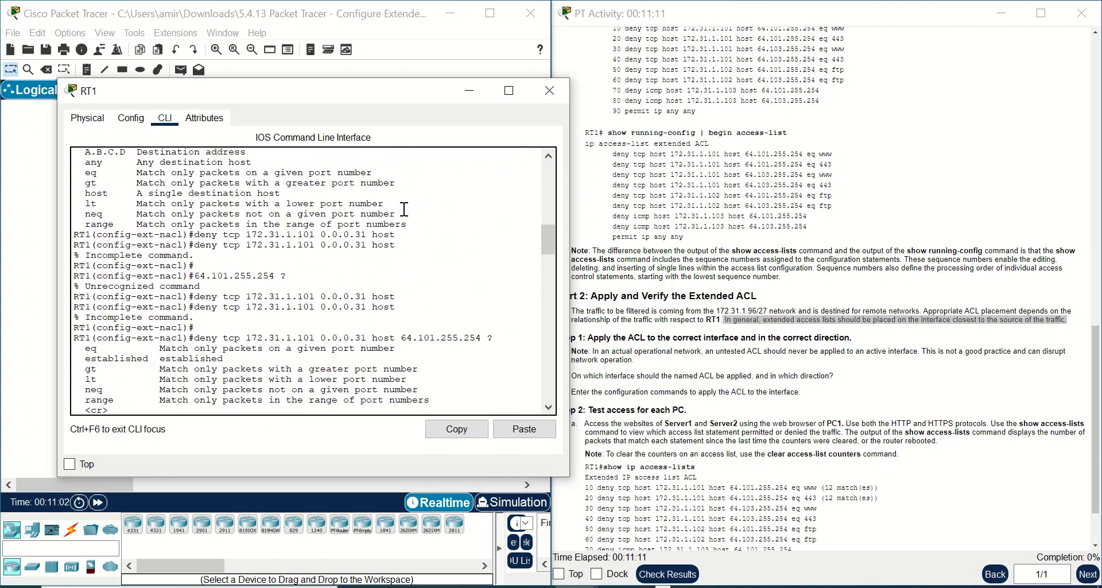
{"action": "scroll", "coordinate": [404, 209], "scroll_direction": "down", "scroll_amount": 20}
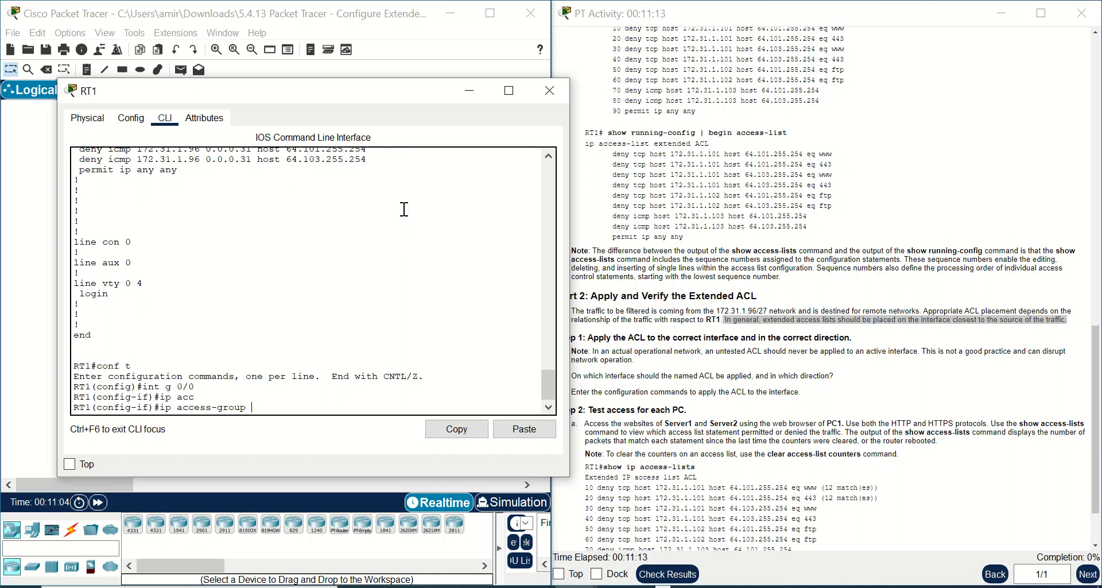
{"action": "scroll", "coordinate": [404, 209], "scroll_direction": "up", "scroll_amount": 5}
{"action": "left_click_drag", "start_coordinate": [321, 218], "coordinate": [324, 208]}
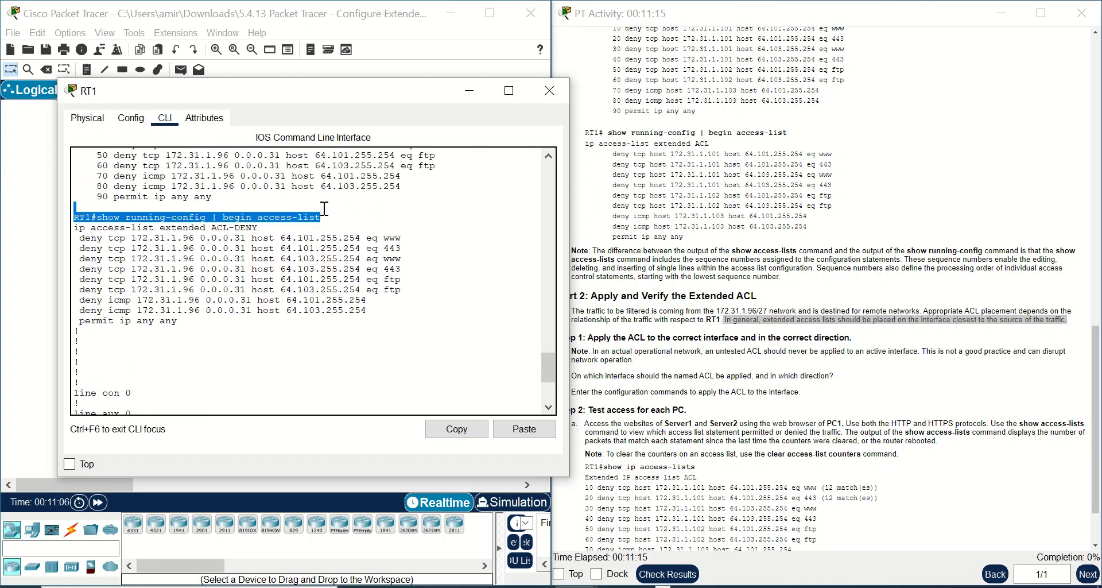
{"action": "left_click_drag", "start_coordinate": [257, 227], "coordinate": [213, 226]}
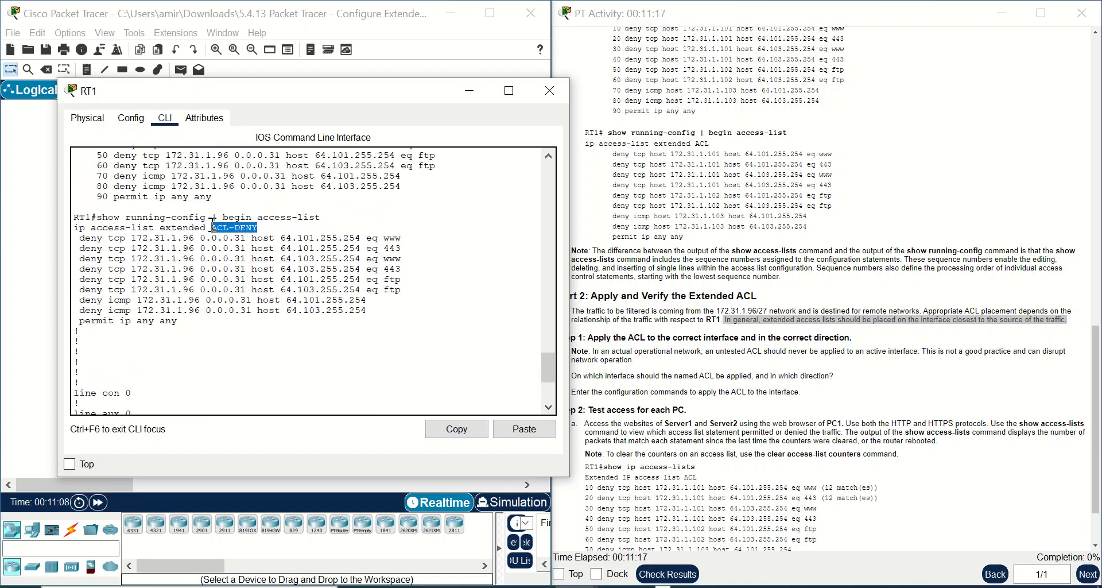
{"action": "right_click", "coordinate": [213, 225]}
{"action": "left_click", "coordinate": [219, 232]}
{"action": "scroll", "coordinate": [264, 278], "scroll_direction": "down", "scroll_amount": 5}
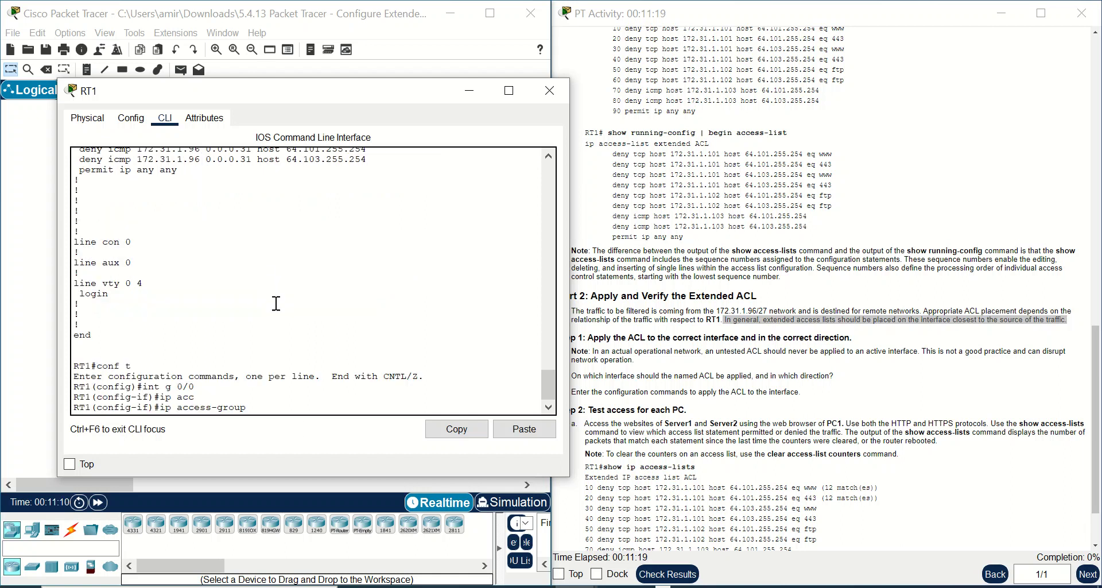
{"action": "right_click", "coordinate": [284, 409]}
{"action": "left_click", "coordinate": [303, 437]}
Apply ACL-DENY inbound on G0/0 and save the configuration with 'do wr'.
{"action": "left_click", "coordinate": [470, 94]}
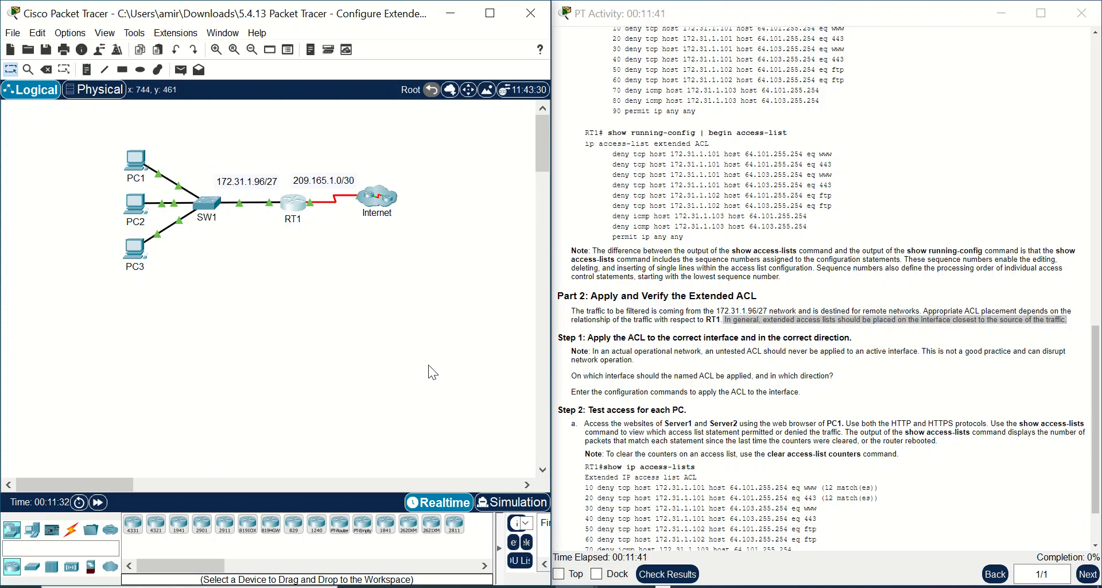
{"action": "left_click", "coordinate": [575, 586]}
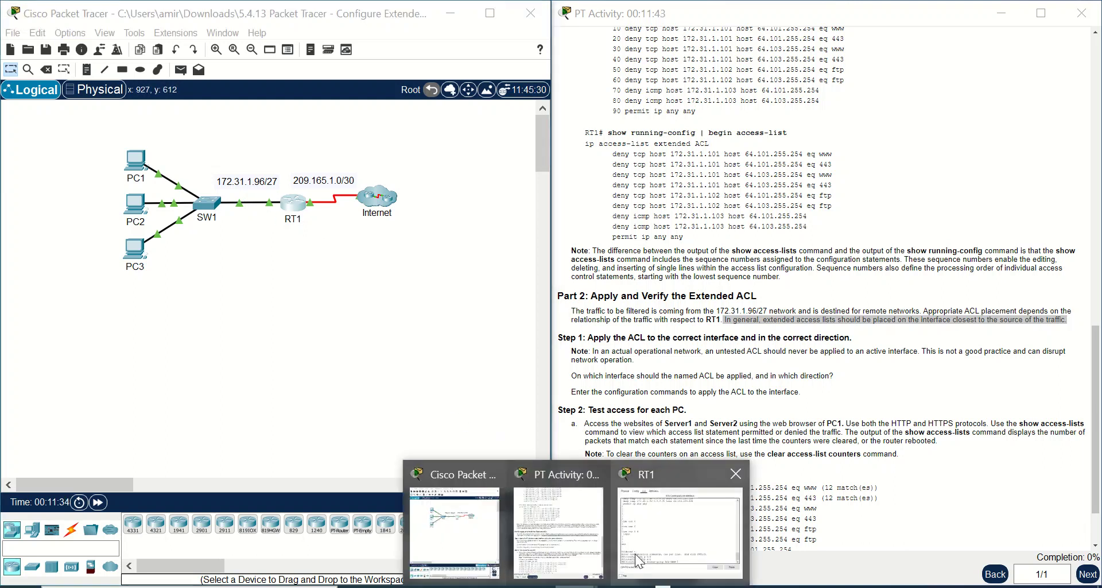
{"action": "left_click", "coordinate": [639, 560]}
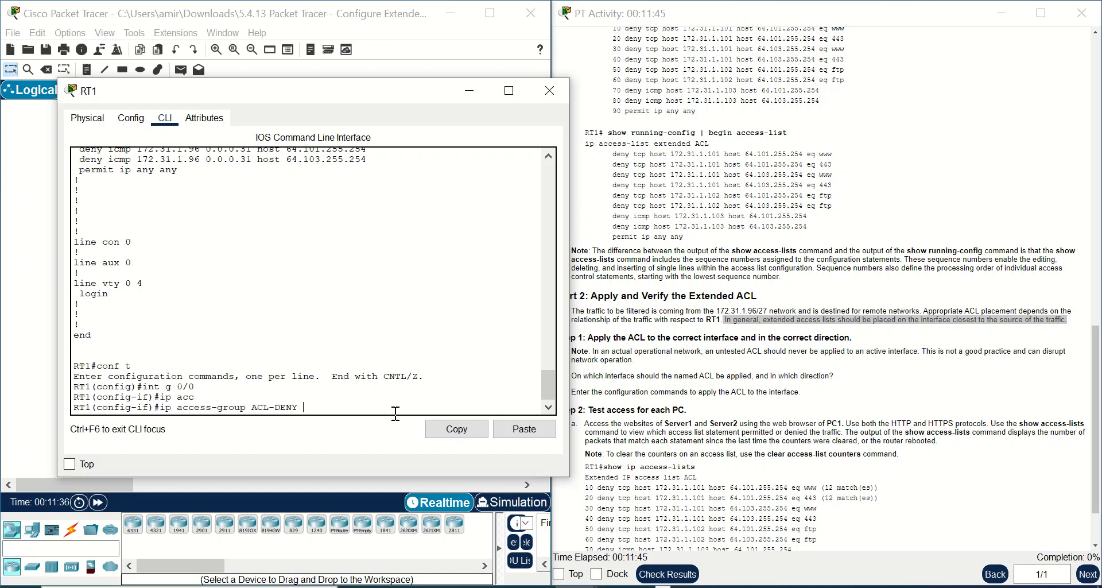
{"action": "key", "text": "Return"}
{"action": "type", "text": "do w"}
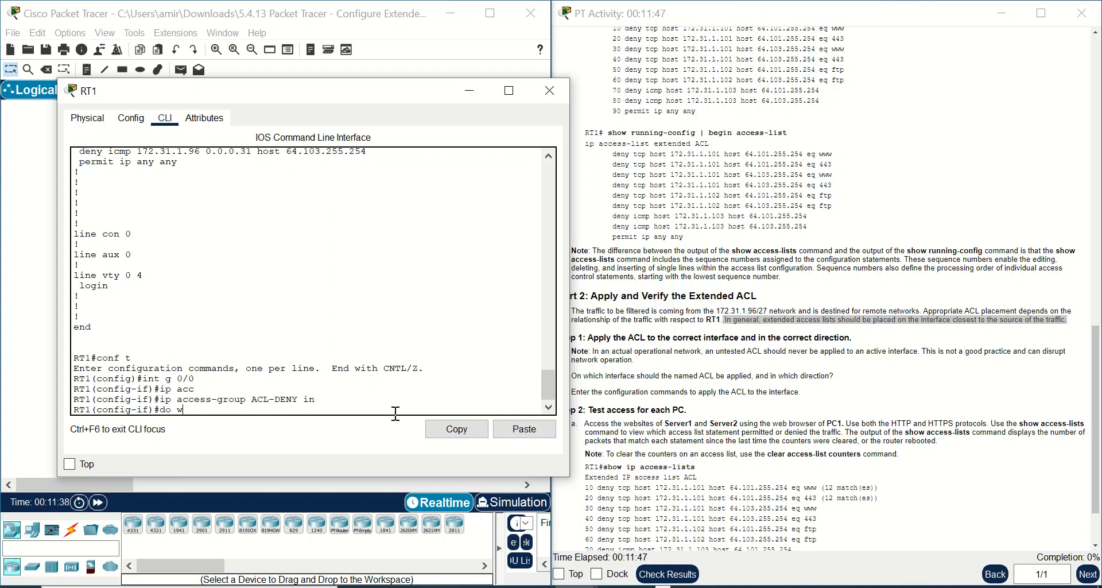
{"action": "type", "text": "r"}
{"action": "key", "text": "Return"}
{"action": "left_click", "coordinate": [810, 348]}
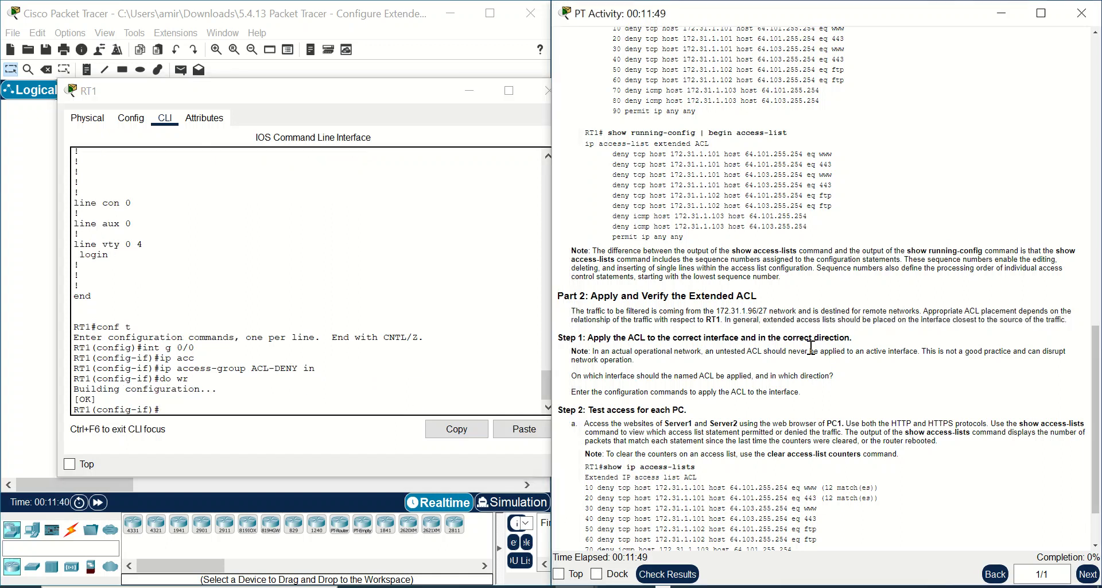
{"action": "scroll", "coordinate": [810, 348], "scroll_direction": "down", "scroll_amount": 3}
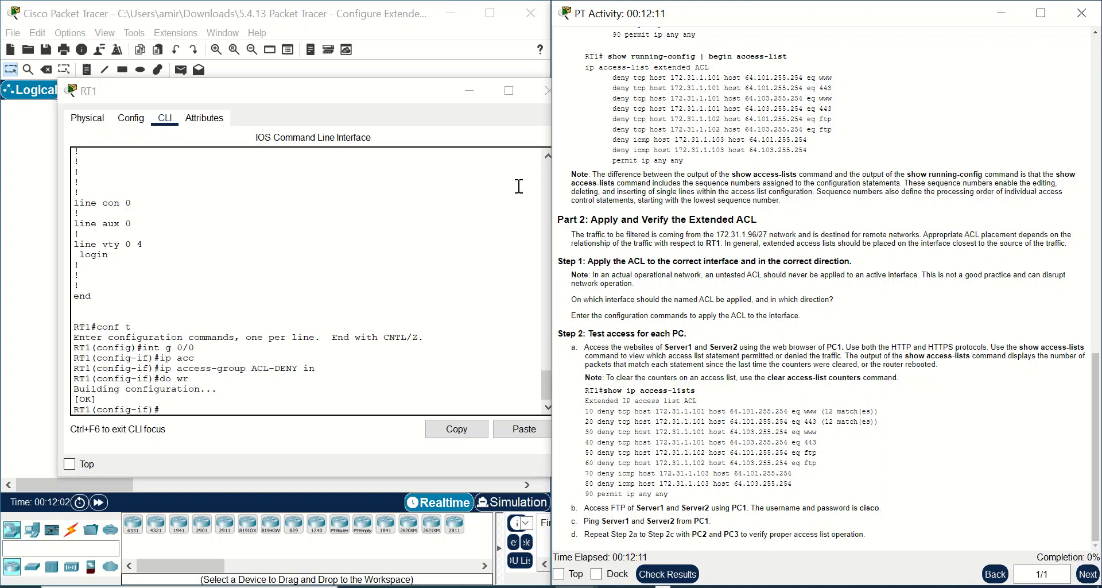
{"action": "left_click", "coordinate": [470, 86]}
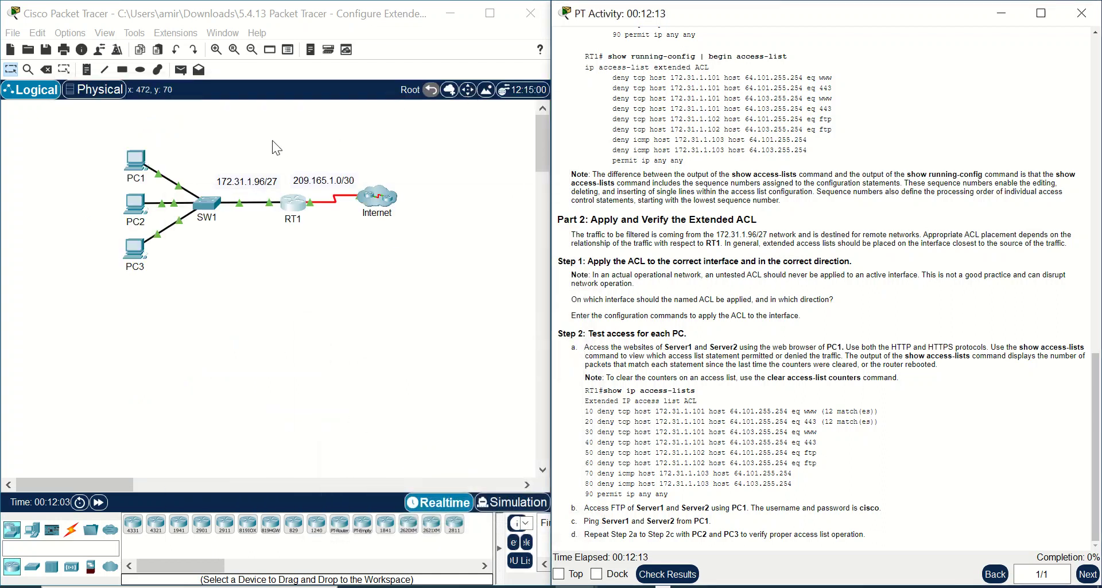
Open PC1's web browser and copy the server address 64.101.255.254 from the instructions.
{"action": "left_click", "coordinate": [148, 159]}
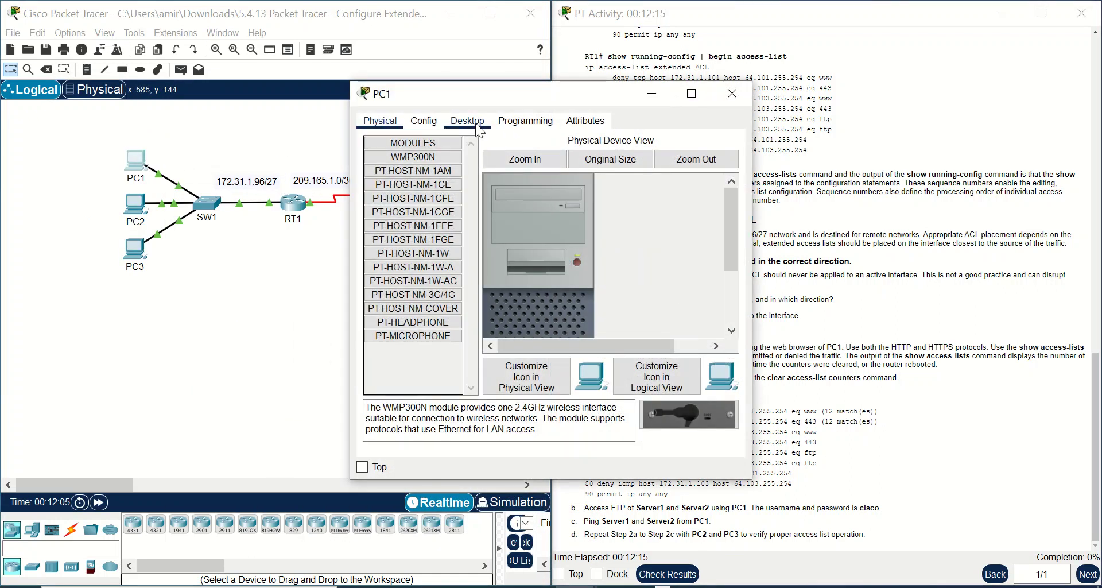
{"action": "left_click", "coordinate": [467, 121]}
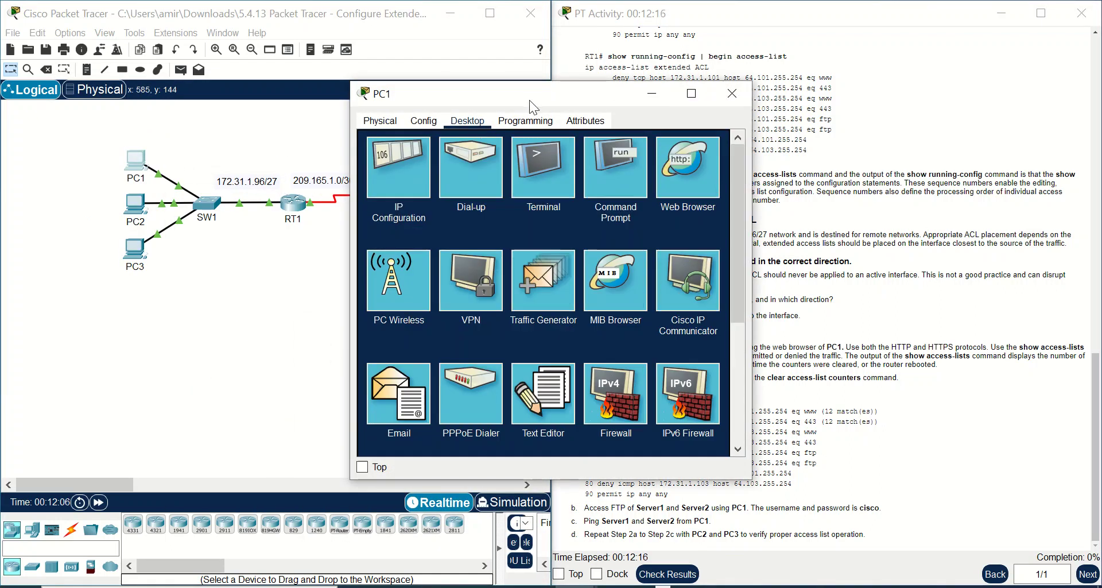
{"action": "left_click", "coordinate": [665, 175]}
{"action": "left_click_drag", "start_coordinate": [581, 92], "coordinate": [384, 113]}
{"action": "left_click_drag", "start_coordinate": [807, 140], "coordinate": [764, 141]}
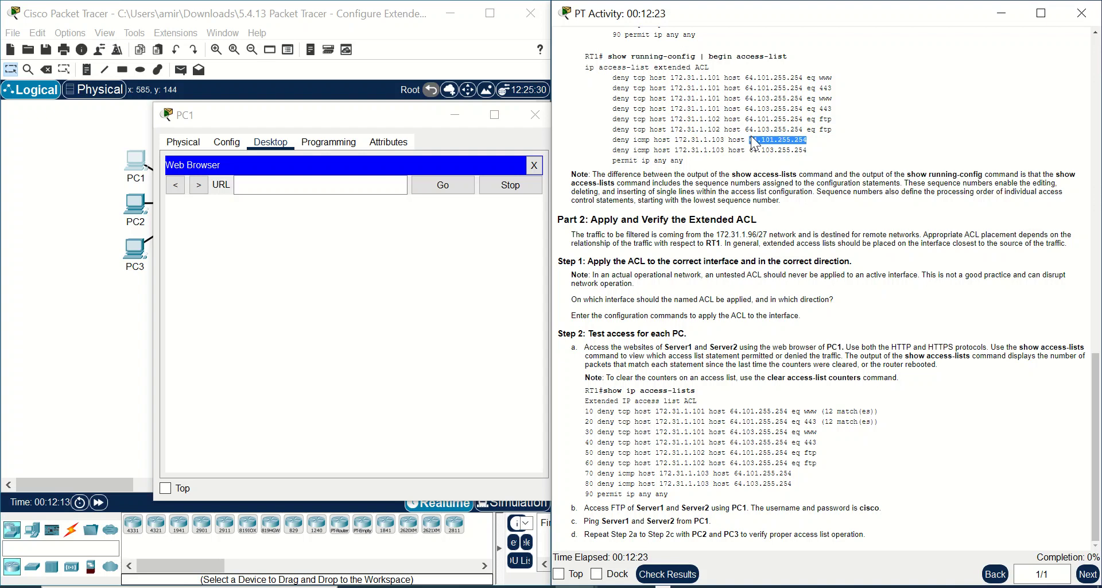
{"action": "right_click", "coordinate": [750, 135]}
{"action": "left_click", "coordinate": [762, 142]}
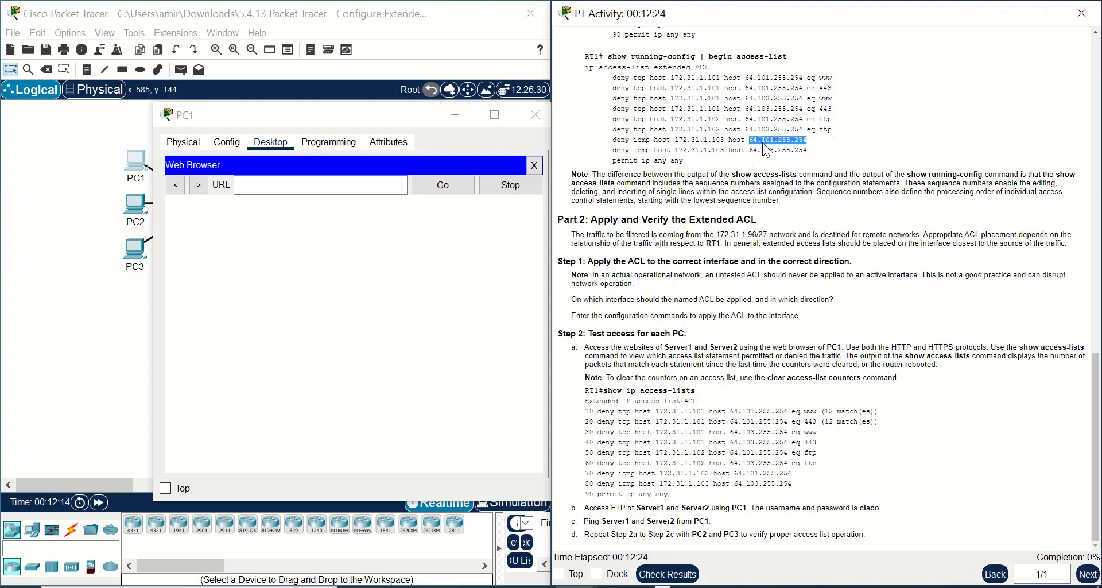
{"action": "right_click", "coordinate": [358, 179]}
{"action": "left_click", "coordinate": [373, 266]}
{"action": "key", "text": "Home"}
{"action": "type", "text": "http://"}
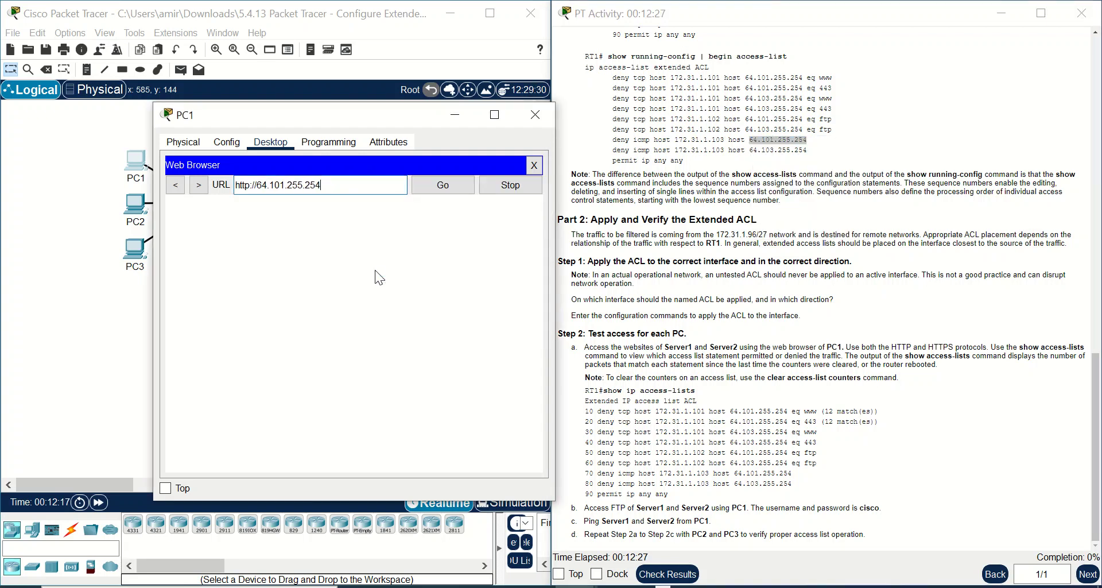
{"action": "left_click", "coordinate": [252, 189]}
{"action": "type", "text": "s"}
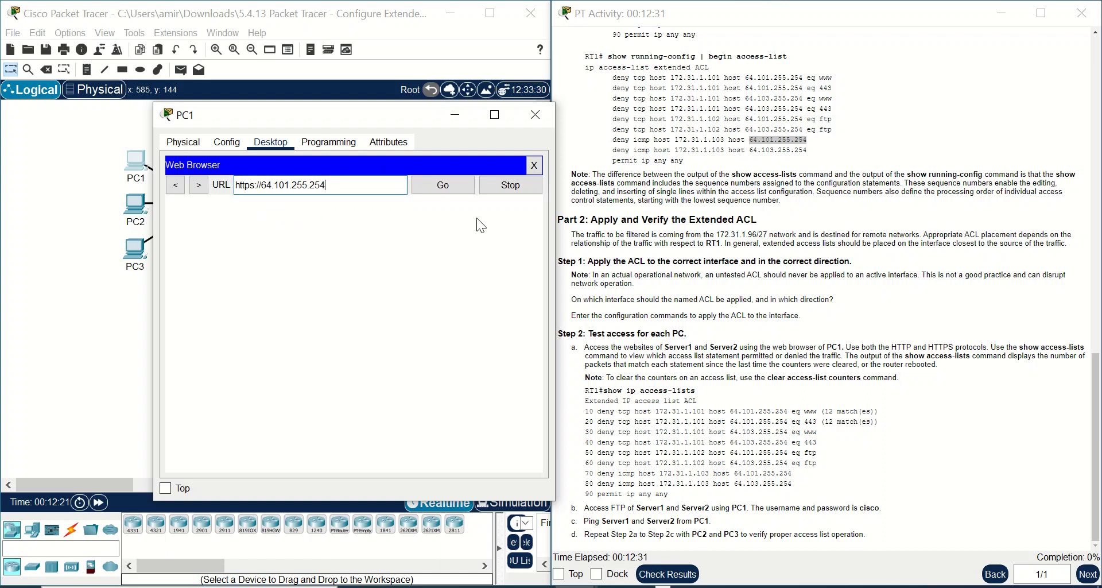
{"action": "left_click", "coordinate": [458, 191]}
{"action": "left_click", "coordinate": [460, 121]}
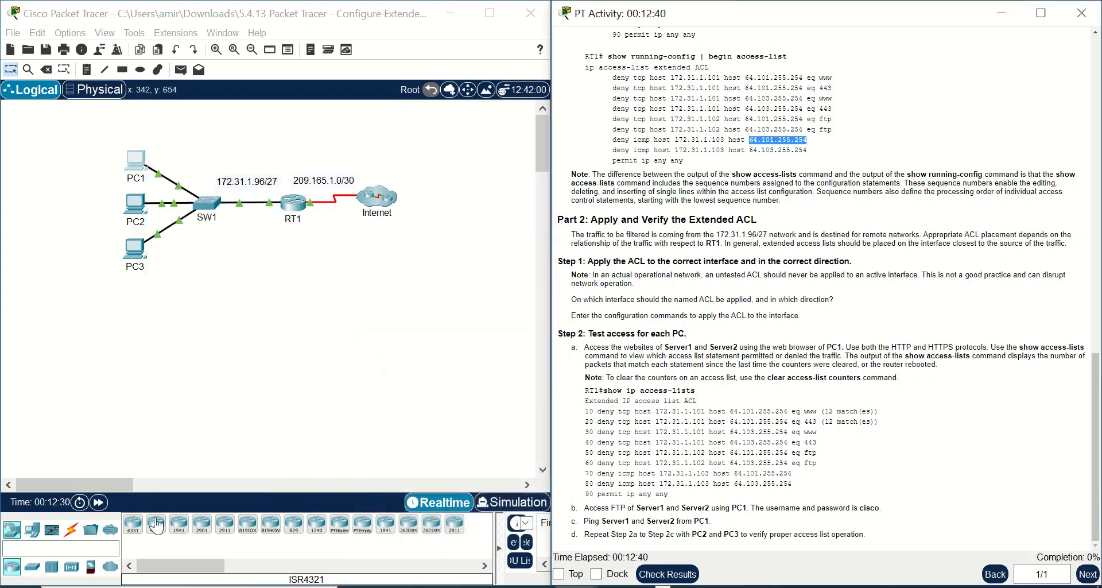
Fast-forward time and show ACL-DENY counters: 16 and 27 matches on entries 10 and 20.
{"action": "left_click", "coordinate": [98, 502]}
{"action": "left_click", "coordinate": [293, 203]}
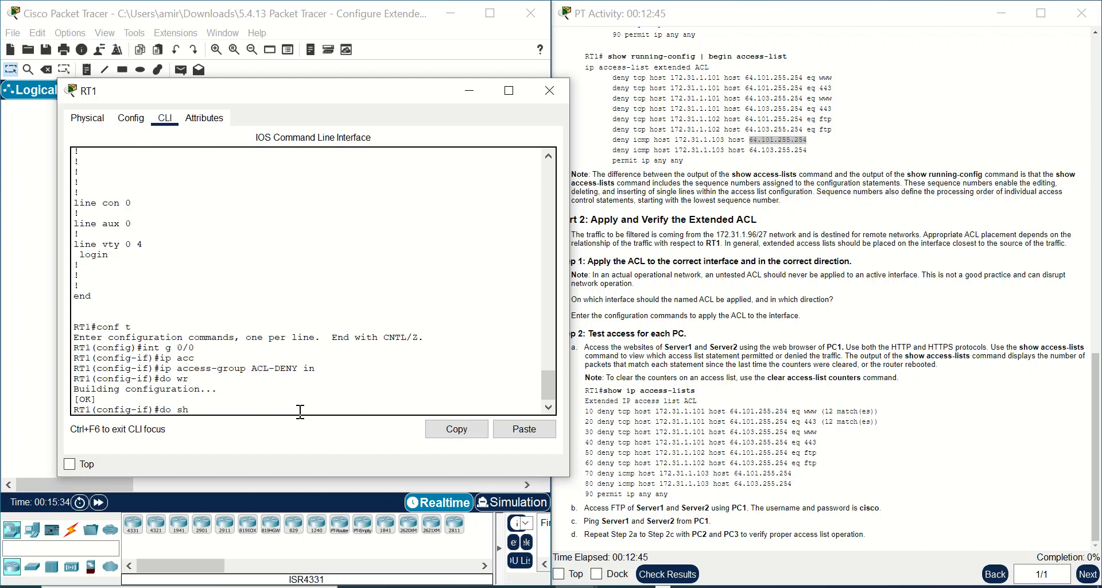
{"action": "key", "text": "Tab"}
{"action": "key", "text": "Return"}
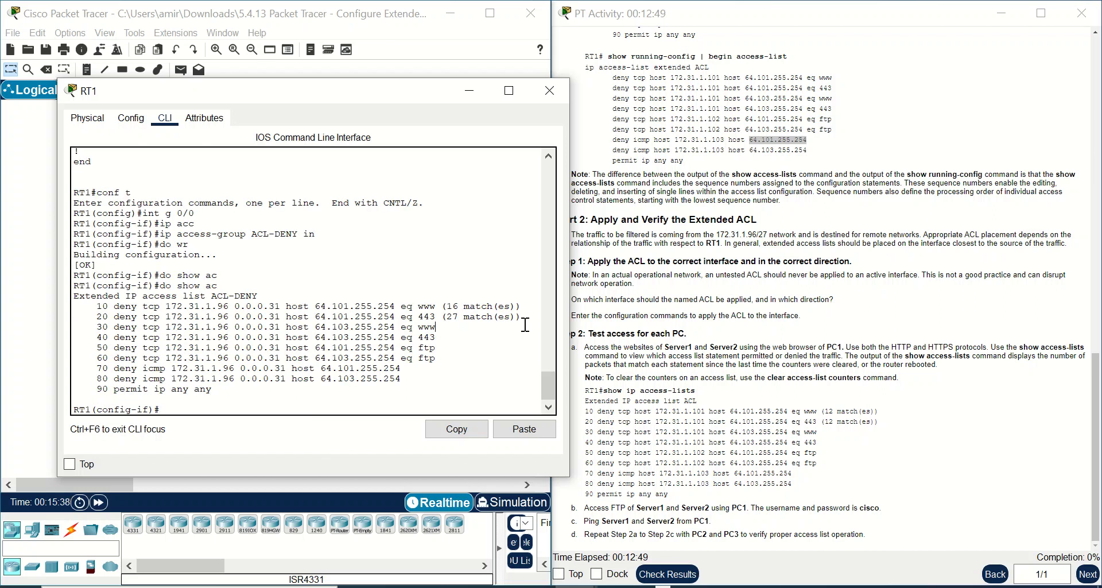
{"action": "left_click_drag", "start_coordinate": [525, 327], "coordinate": [520, 305]}
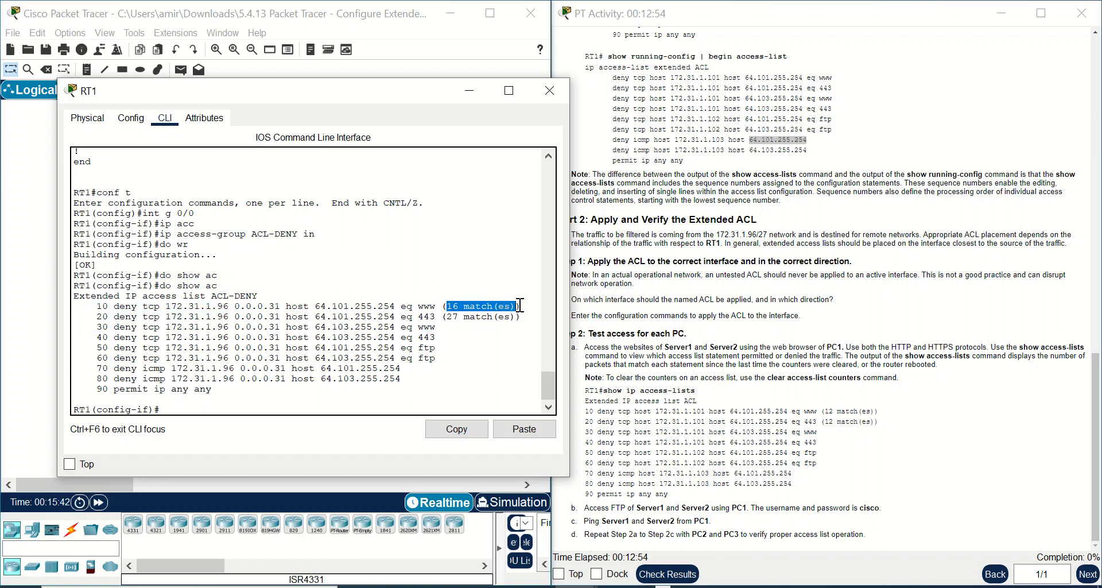
{"action": "left_click_drag", "start_coordinate": [447, 316], "coordinate": [527, 313]}
{"action": "left_click", "coordinate": [525, 325]}
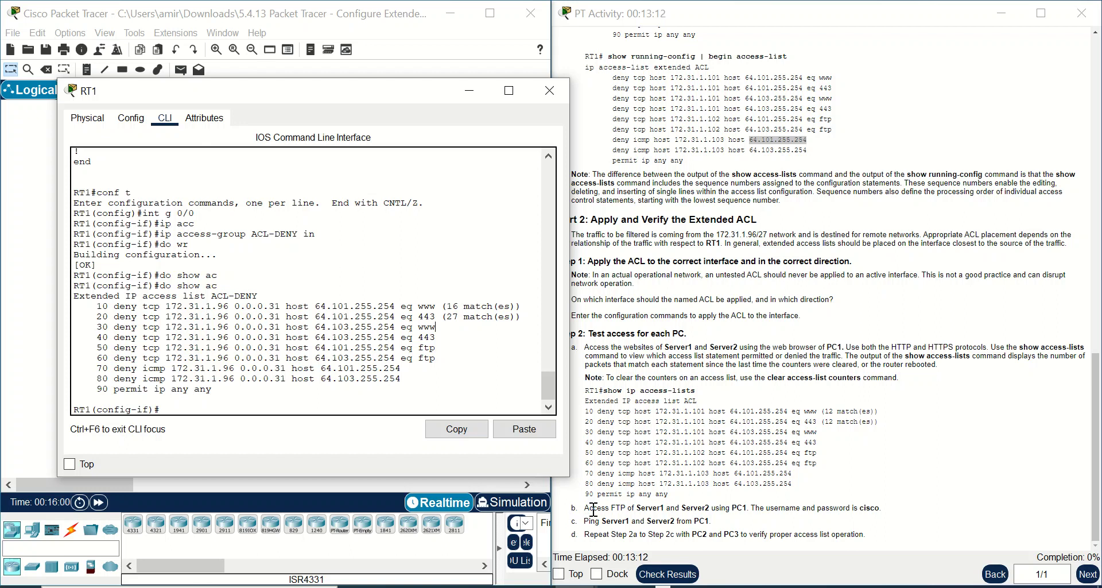
{"action": "left_click", "coordinate": [473, 98]}
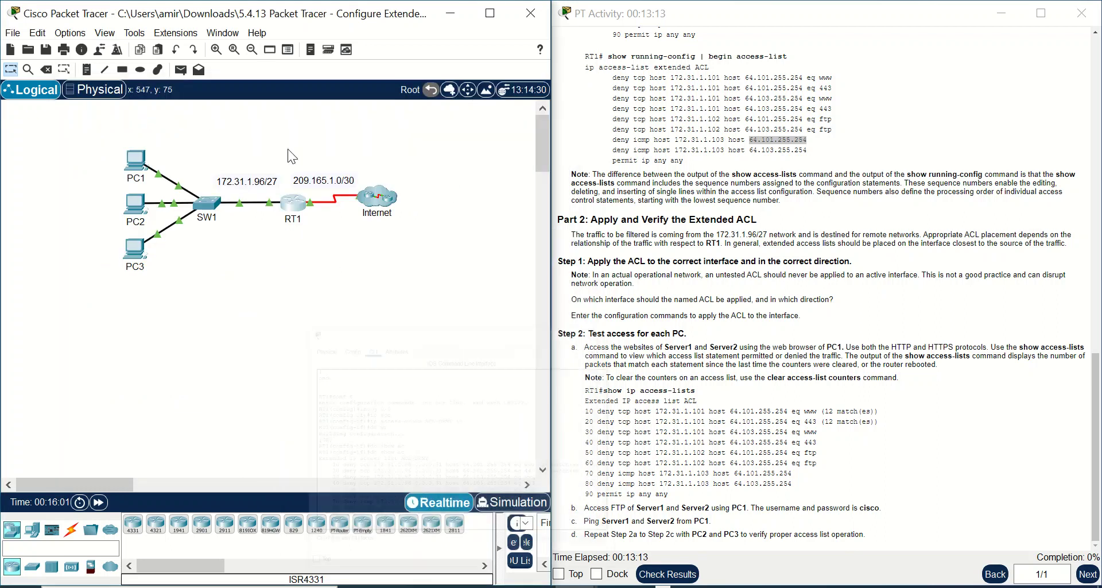
Load 64.101.255.254 in PC2's web browser, then close PC2's window.
{"action": "left_click", "coordinate": [137, 201]}
{"action": "left_click", "coordinate": [467, 121]}
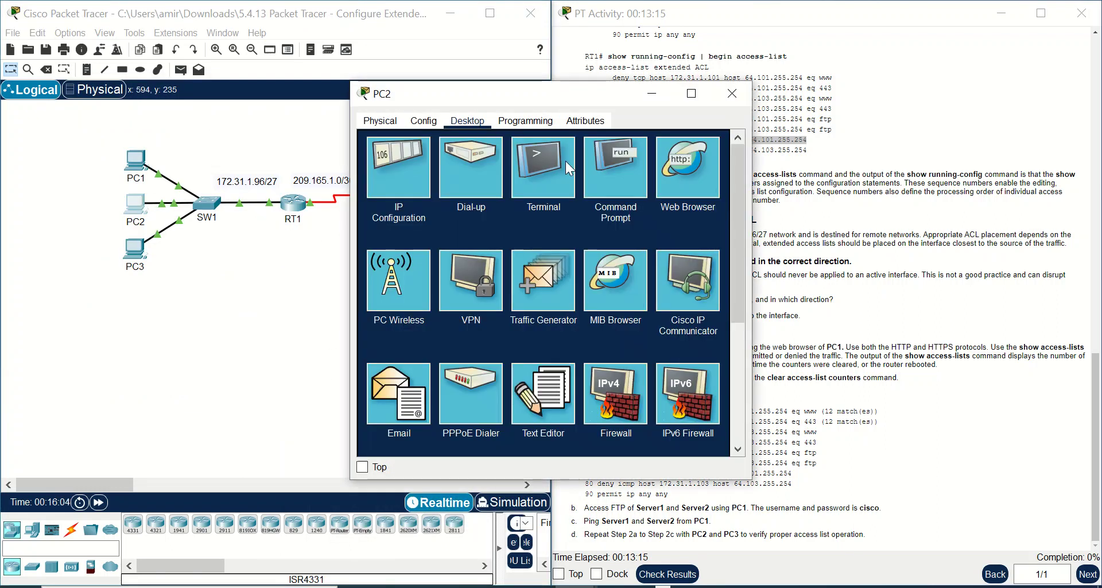
{"action": "left_click", "coordinate": [679, 184]}
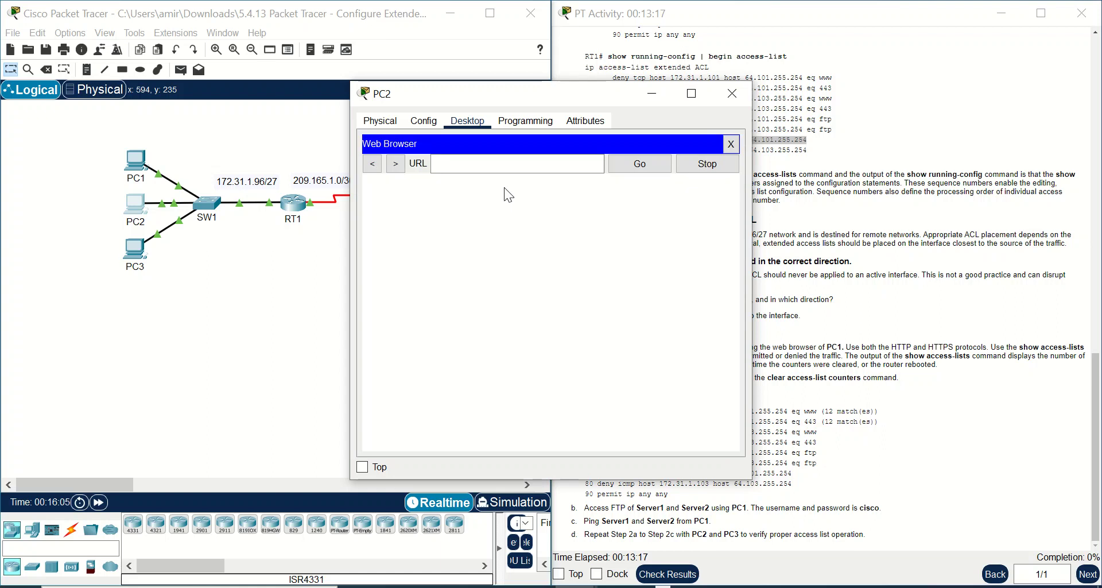
{"action": "right_click", "coordinate": [477, 166]}
{"action": "left_click", "coordinate": [509, 253]}
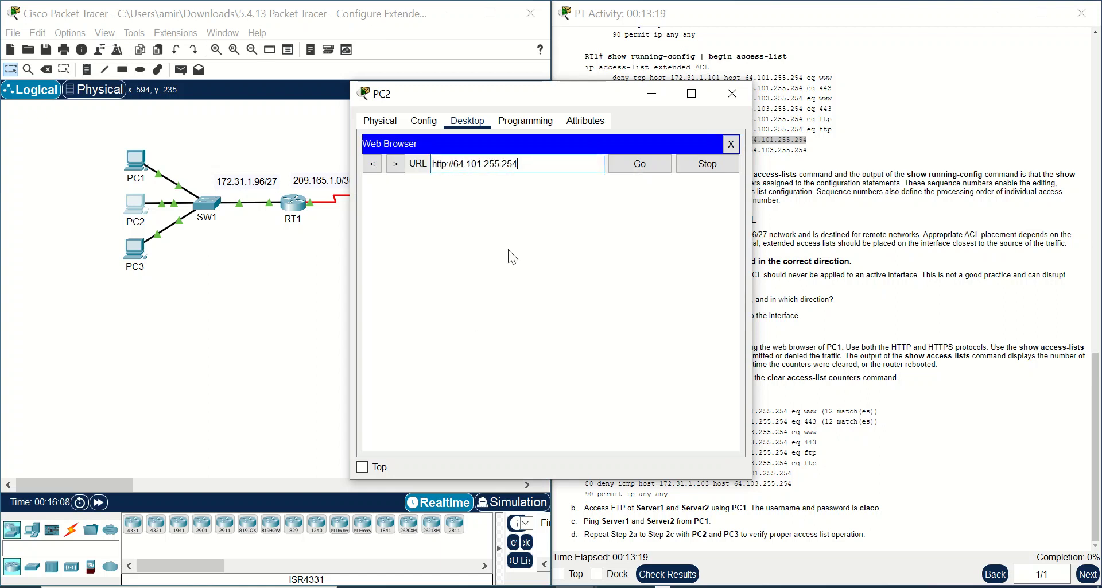
{"action": "left_click", "coordinate": [627, 165]}
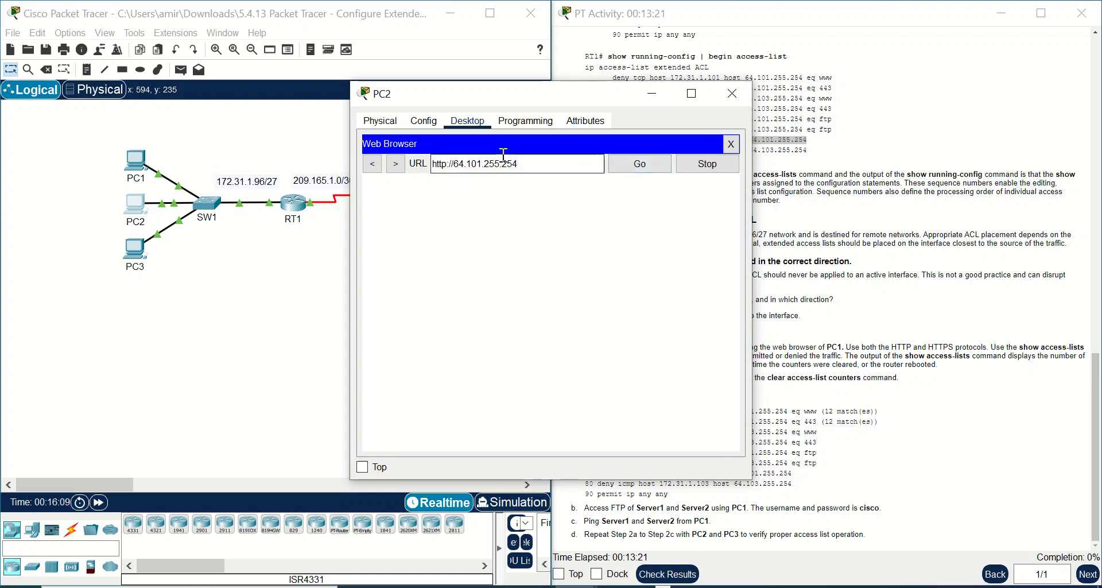
{"action": "left_click", "coordinate": [732, 101]}
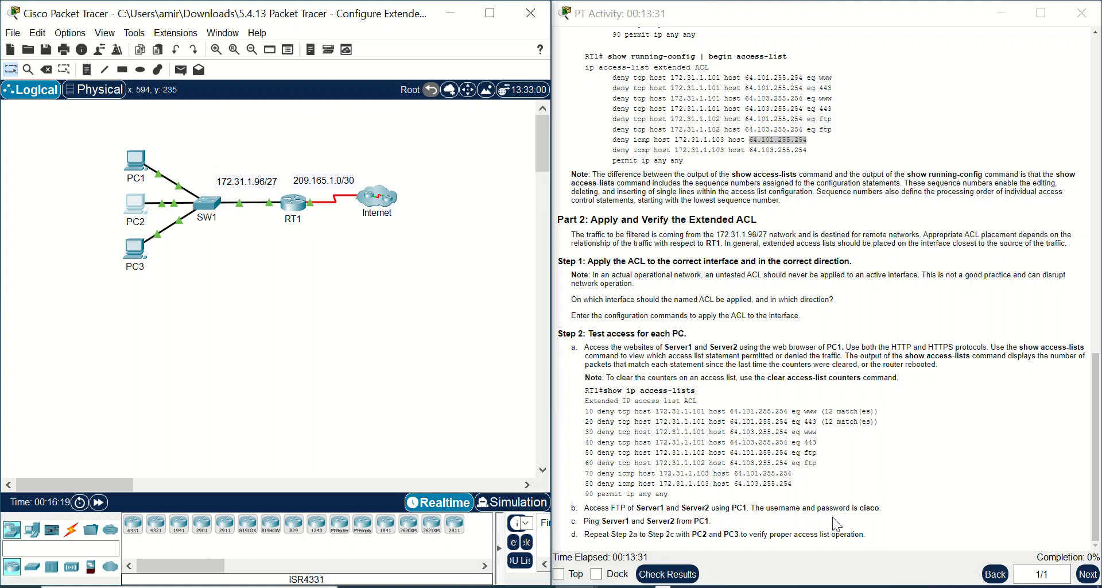
Check that PC1's web browser shows Request Timeout for the HTTPS request to 64.101.255.254.
{"action": "left_click", "coordinate": [136, 167]}
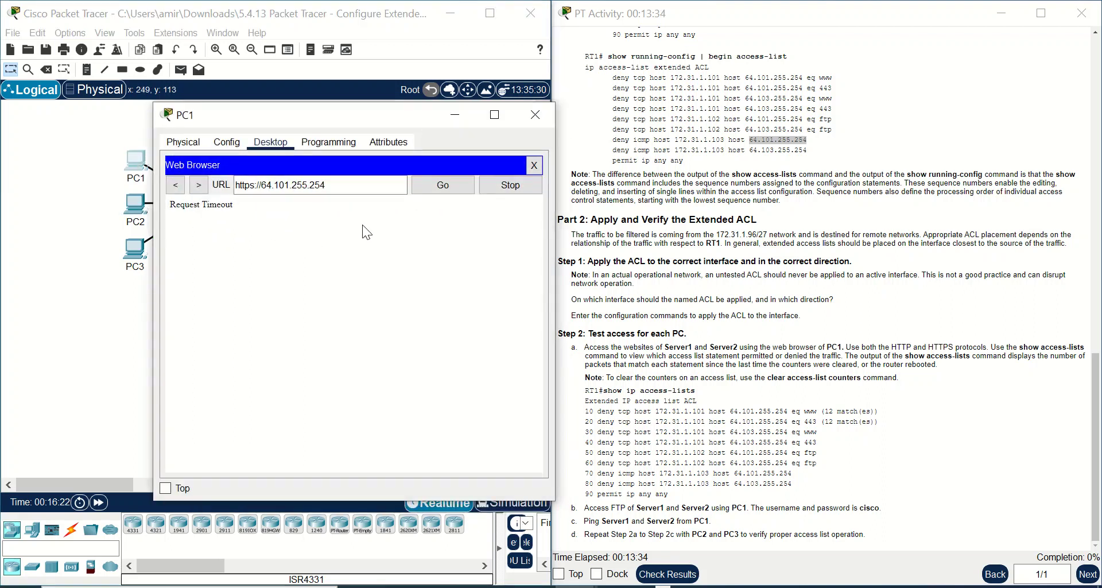
{"action": "left_click", "coordinate": [539, 163]}
{"action": "left_click", "coordinate": [473, 182]}
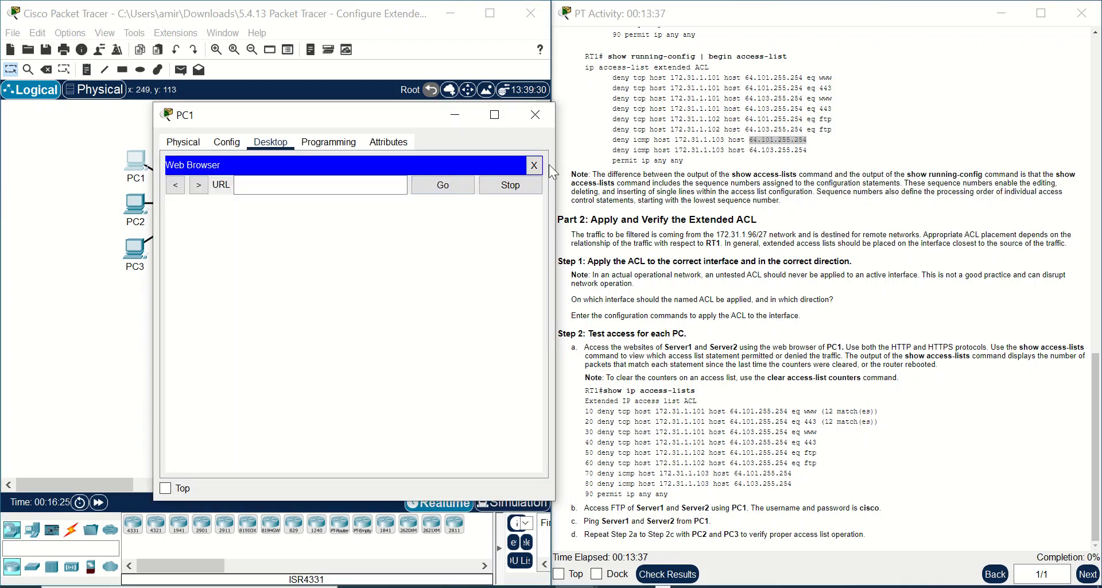
{"action": "left_click", "coordinate": [533, 164]}
Start an FTP connection from PC1's command prompt with 'ftp 64.101.255.254'.
{"action": "left_click", "coordinate": [432, 190]}
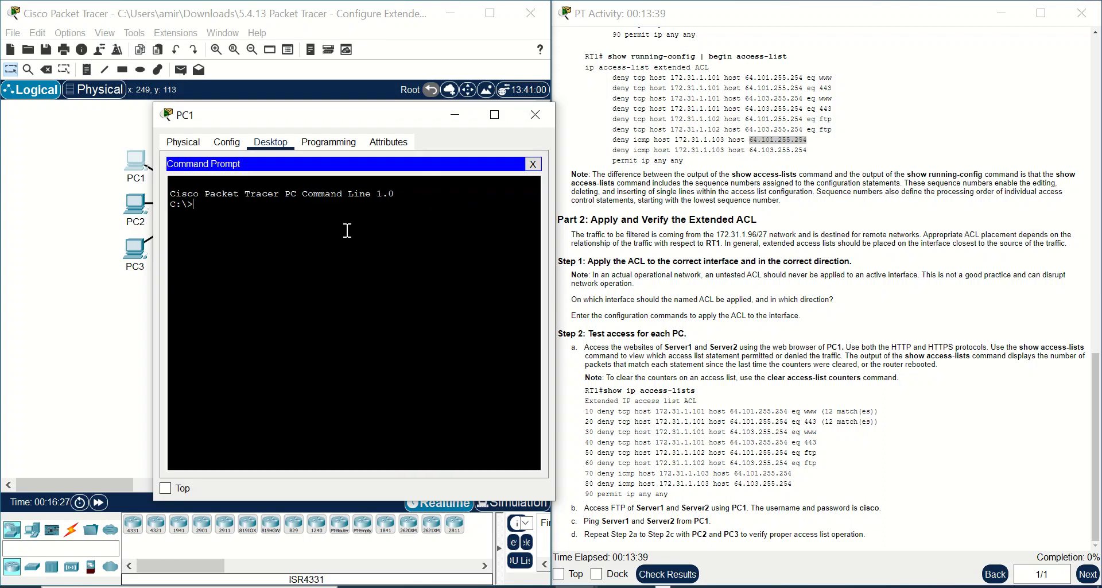
{"action": "key", "text": "BackSpace"}
{"action": "type", "text": "ftp"}
{"action": "right_click", "coordinate": [347, 230]}
{"action": "left_click", "coordinate": [368, 266]}
{"action": "key", "text": "Return"}
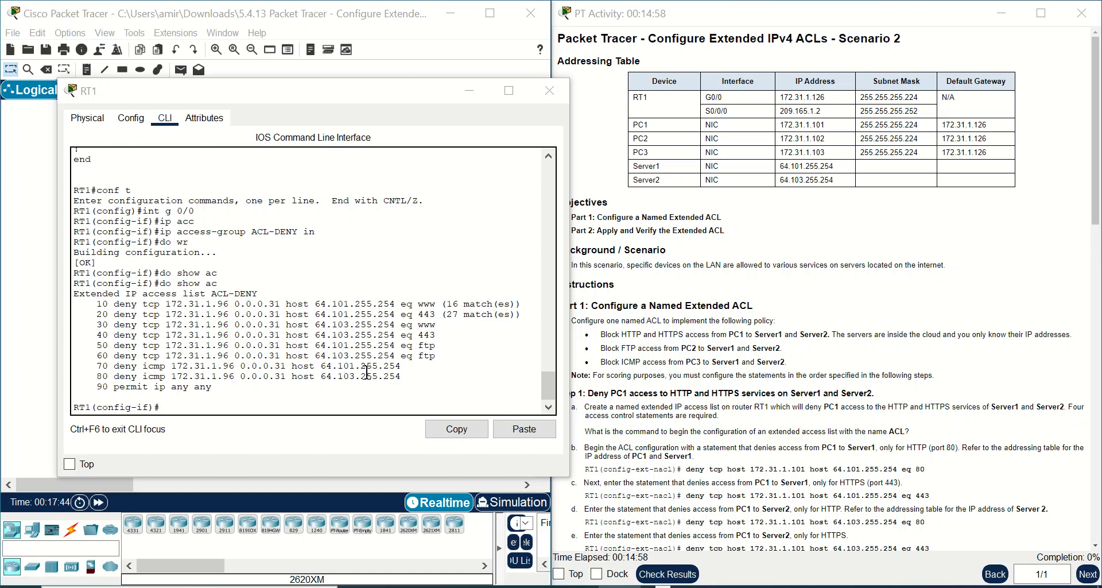
{"action": "scroll", "coordinate": [367, 373], "scroll_direction": "up", "scroll_amount": 20}
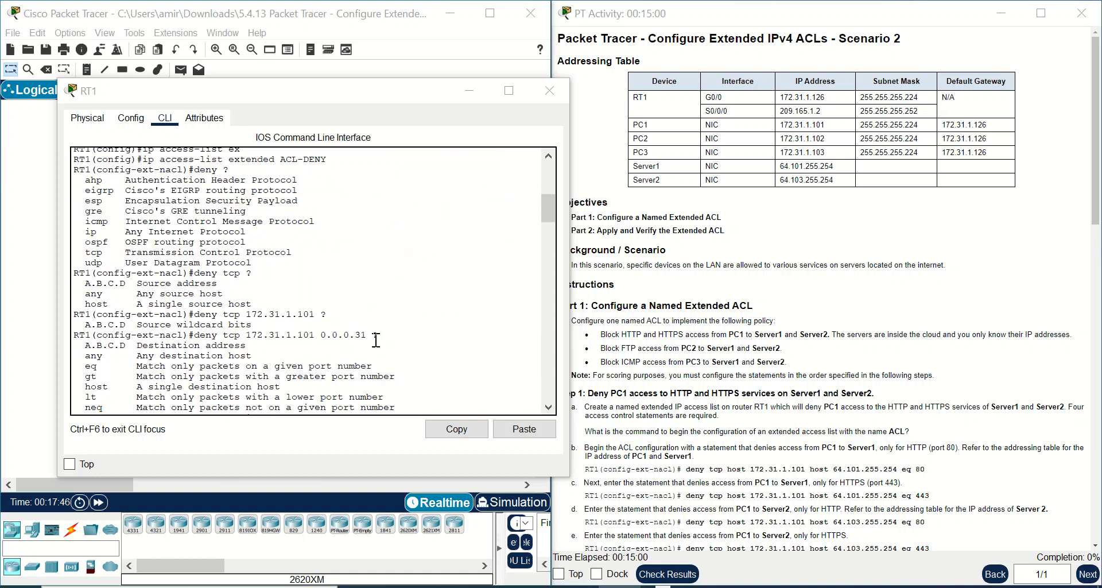
{"action": "scroll", "coordinate": [376, 340], "scroll_direction": "down", "scroll_amount": 10}
{"action": "scroll", "coordinate": [376, 339], "scroll_direction": "down", "scroll_amount": 8}
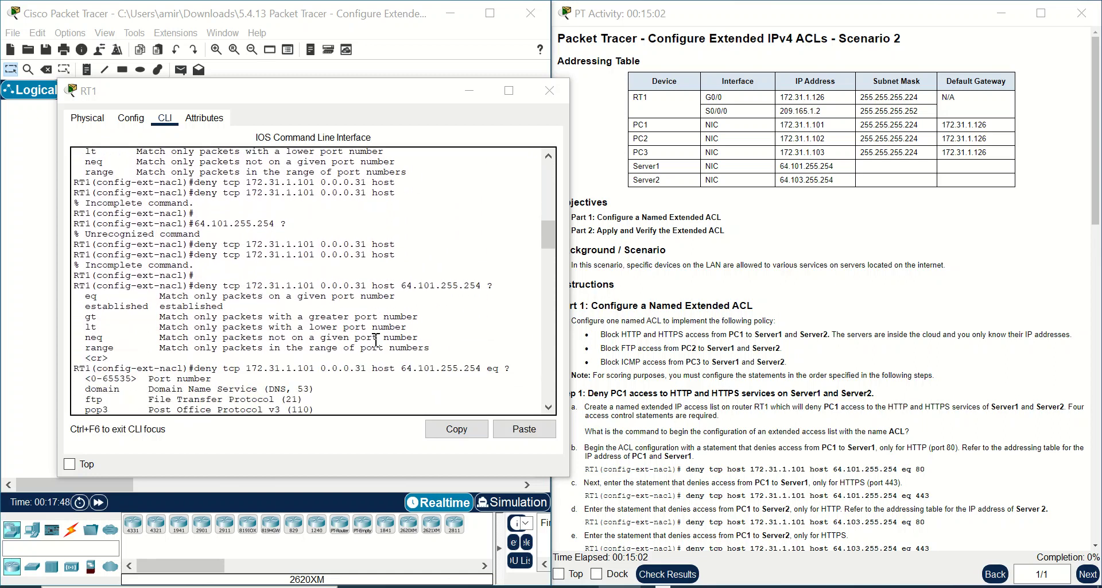
{"action": "left_click_drag", "start_coordinate": [418, 253], "coordinate": [211, 243]}
{"action": "left_click", "coordinate": [335, 307]}
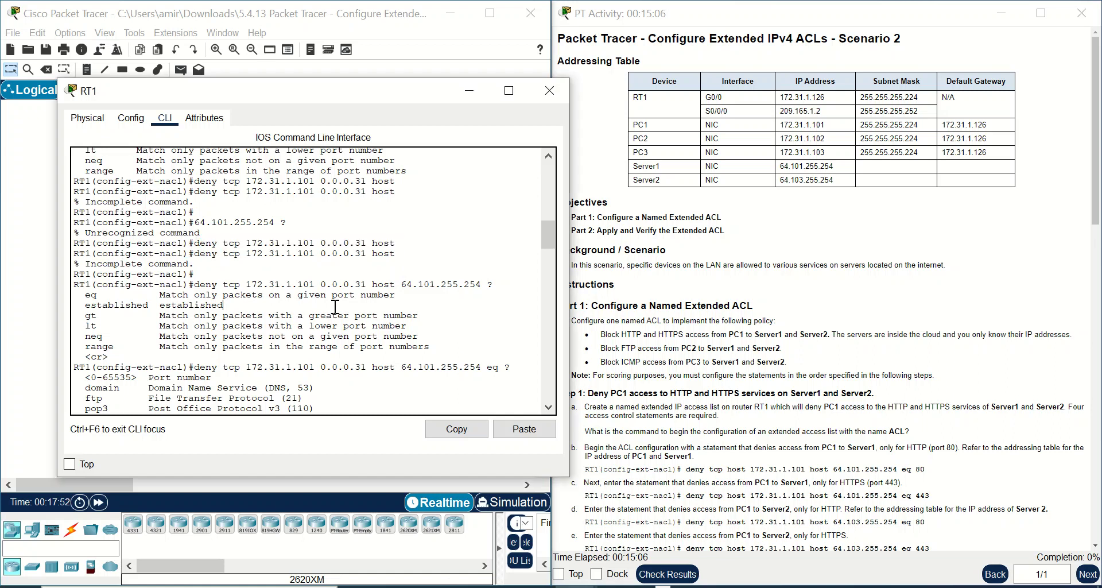
{"action": "scroll", "coordinate": [375, 320], "scroll_direction": "down", "scroll_amount": 2}
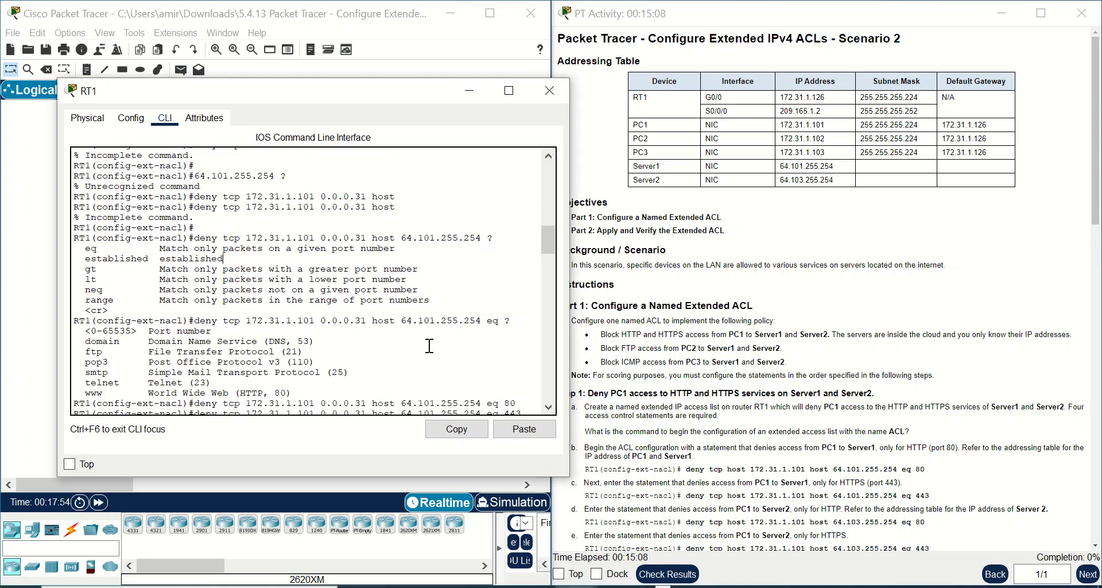
{"action": "scroll", "coordinate": [429, 345], "scroll_direction": "down", "scroll_amount": 2}
{"action": "scroll", "coordinate": [429, 344], "scroll_direction": "down", "scroll_amount": 1}
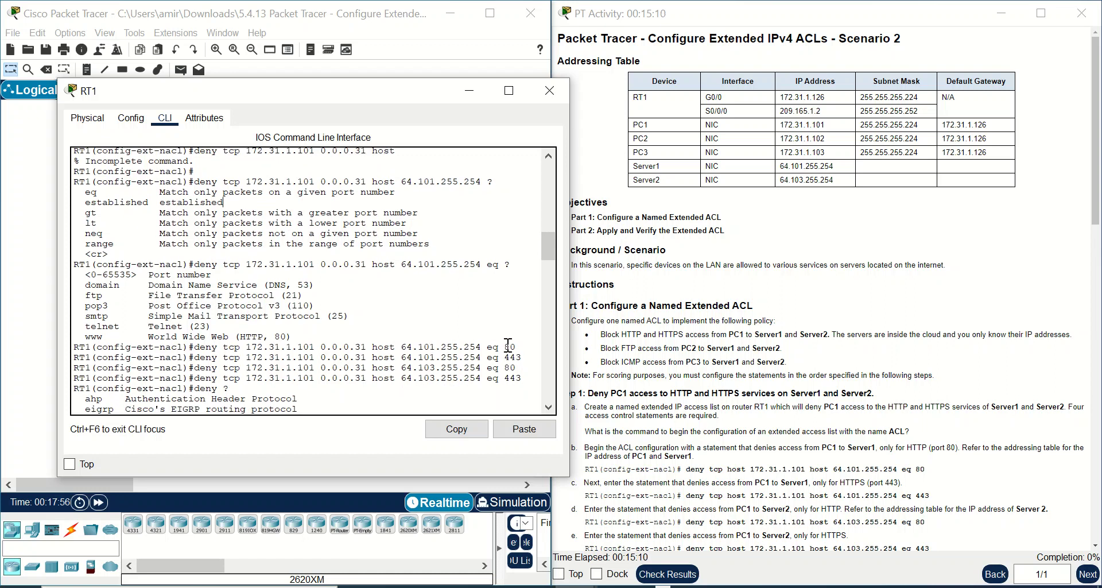
{"action": "left_click_drag", "start_coordinate": [315, 347], "coordinate": [195, 348]}
{"action": "right_click", "coordinate": [217, 350]}
{"action": "left_click", "coordinate": [253, 357]}
{"action": "scroll", "coordinate": [278, 341], "scroll_direction": "down", "scroll_amount": 10}
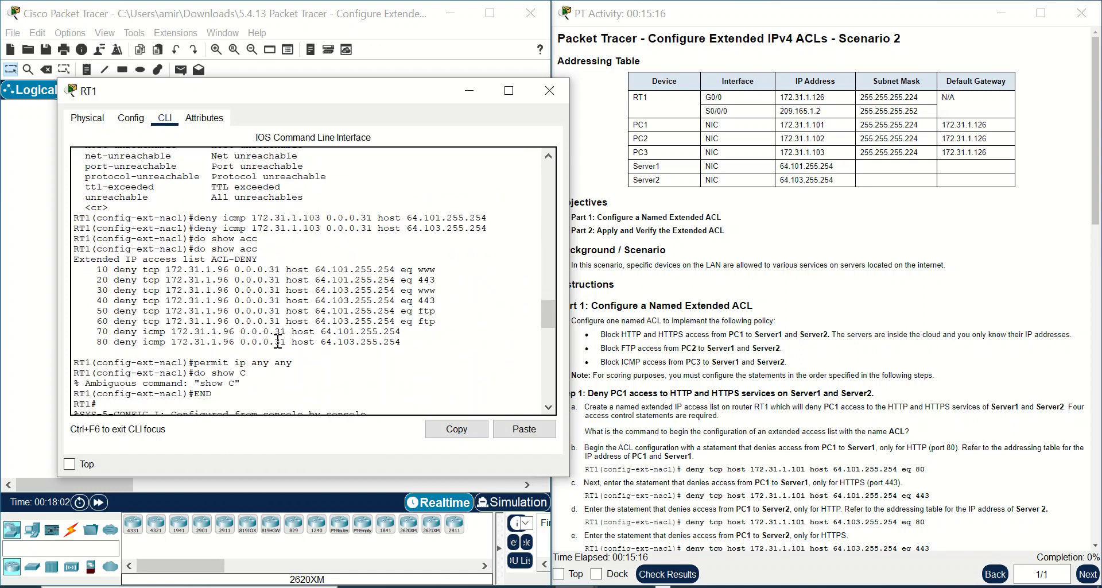
{"action": "scroll", "coordinate": [277, 341], "scroll_direction": "down", "scroll_amount": 15}
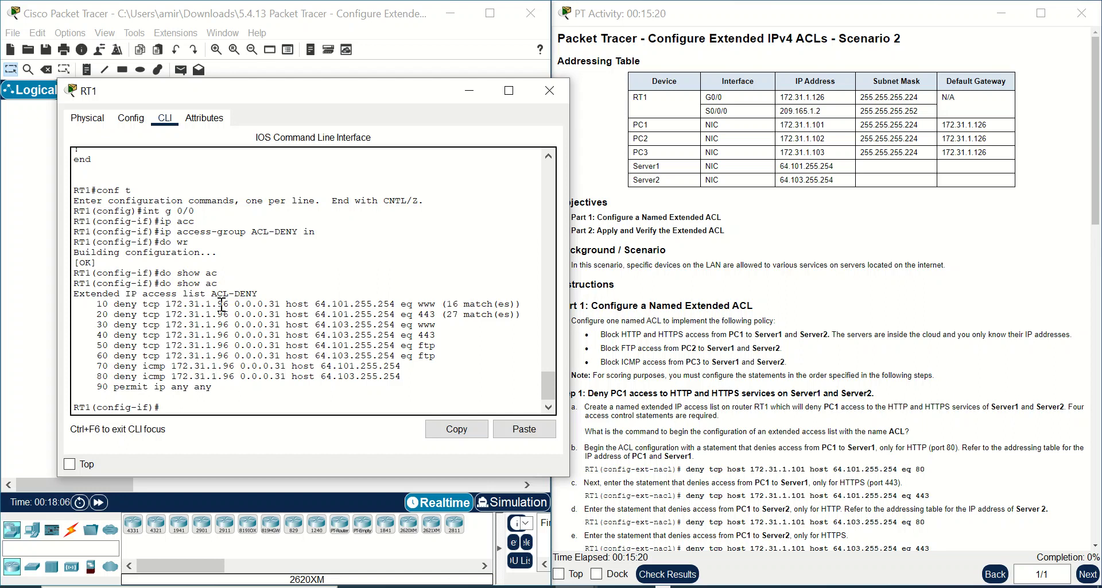
{"action": "left_click_drag", "start_coordinate": [219, 307], "coordinate": [229, 308]}
{"action": "scroll", "coordinate": [789, 392], "scroll_direction": "down", "scroll_amount": 15}
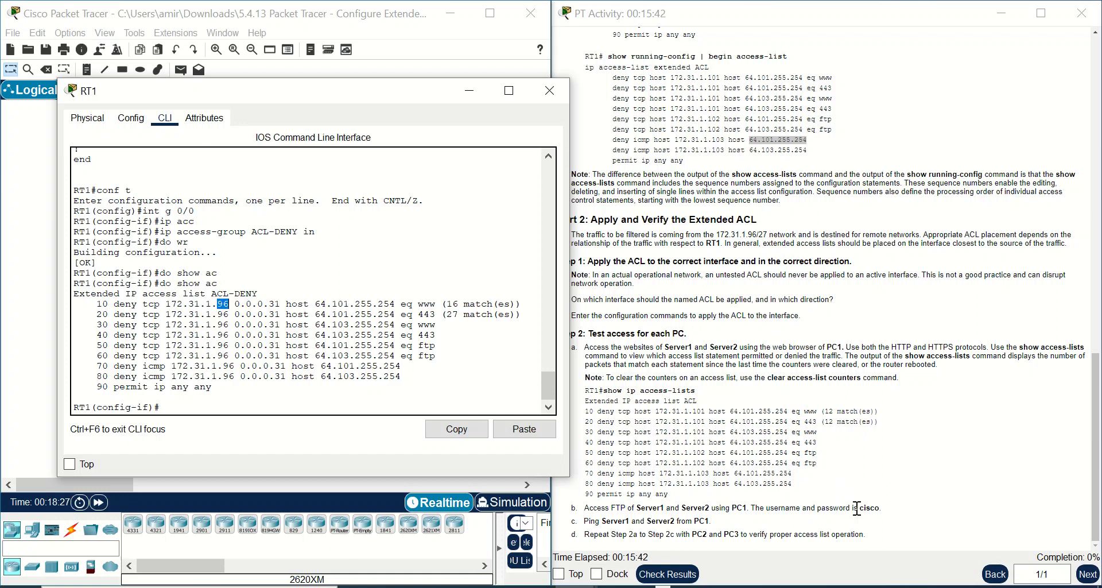
{"action": "left_click_drag", "start_coordinate": [870, 531], "coordinate": [569, 384]}
{"action": "left_click", "coordinate": [580, 396]}
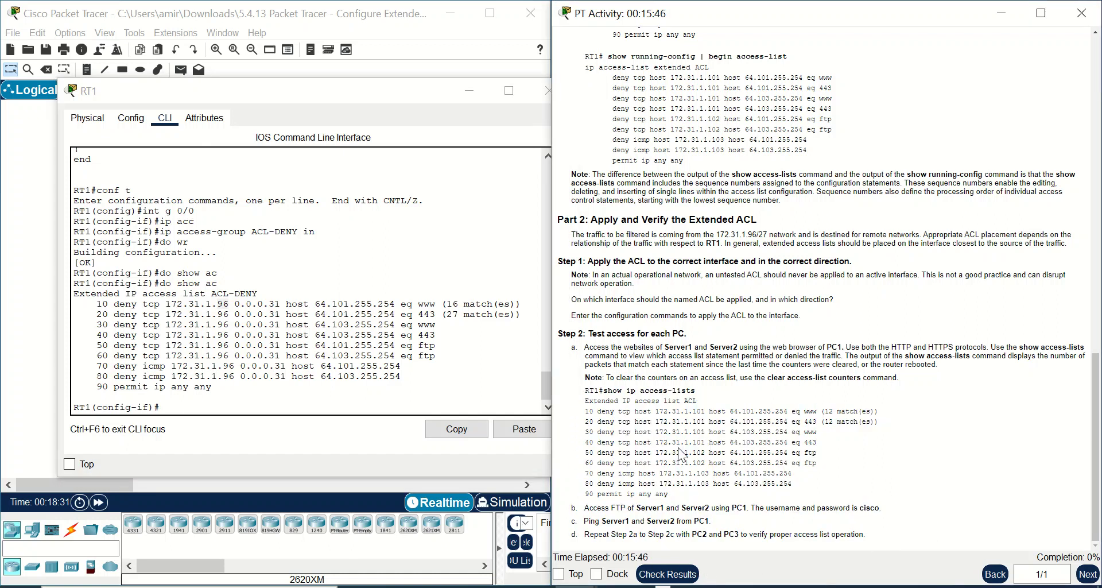
{"action": "left_click_drag", "start_coordinate": [583, 411], "coordinate": [881, 415]}
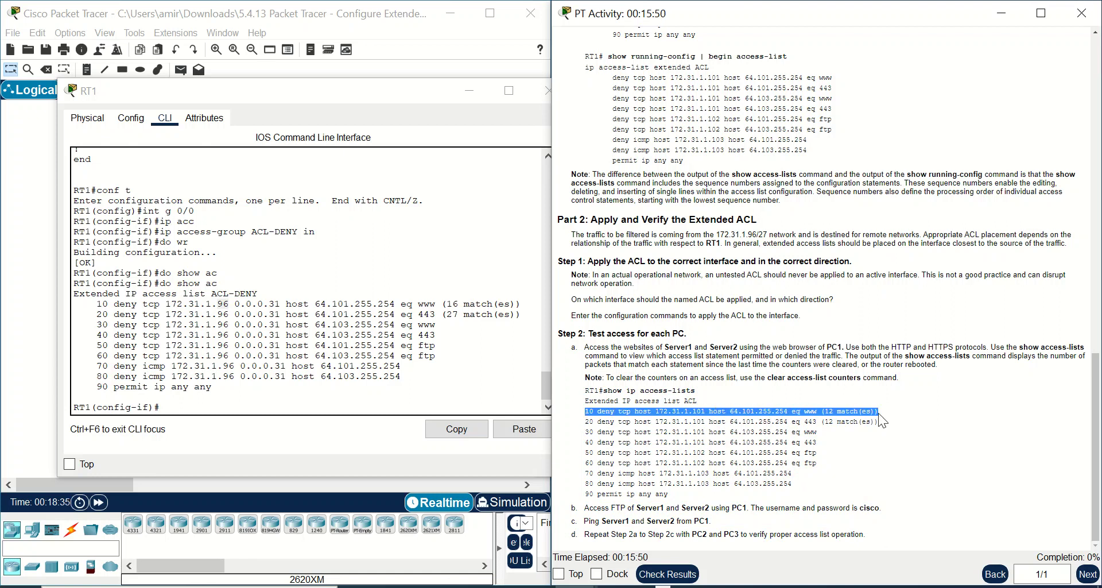
{"action": "left_click", "coordinate": [745, 425]}
{"action": "double_click", "coordinate": [677, 410]}
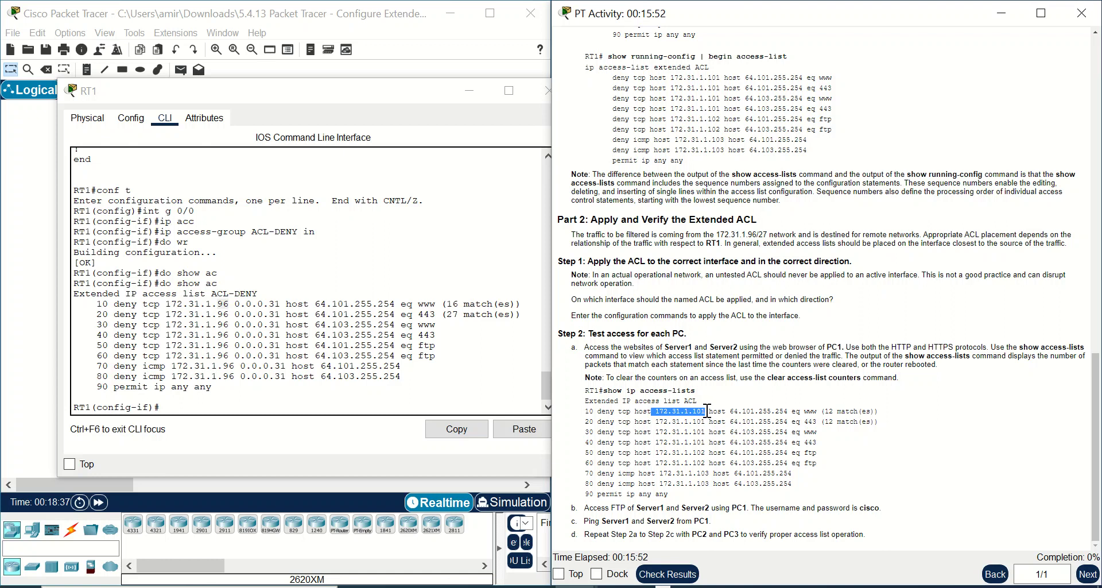
{"action": "left_click_drag", "start_coordinate": [658, 422], "coordinate": [726, 423]}
{"action": "left_click_drag", "start_coordinate": [655, 434], "coordinate": [683, 454]}
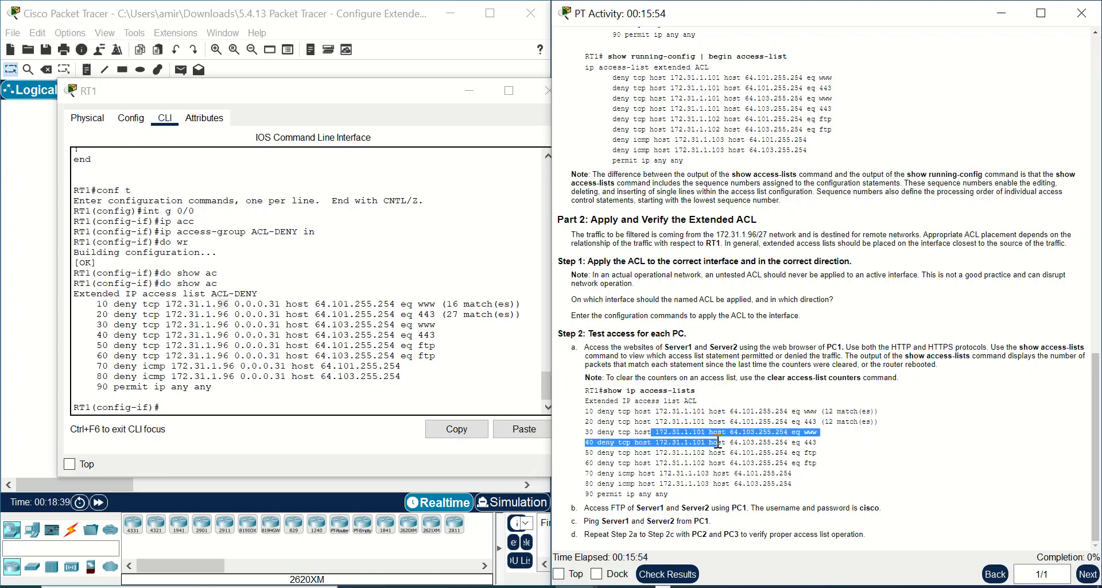
{"action": "left_click", "coordinate": [668, 450]}
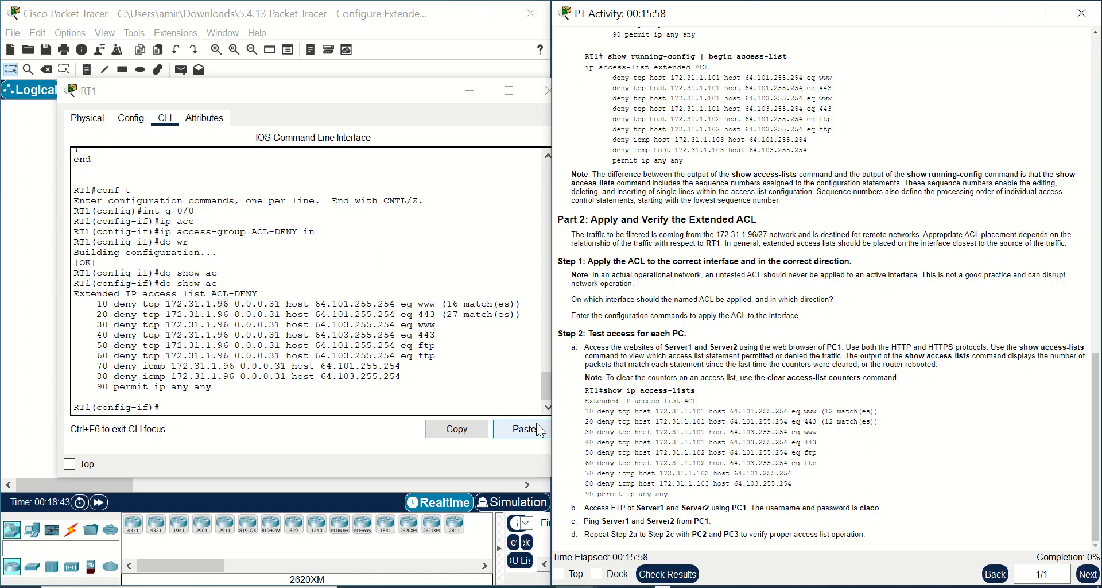
{"action": "left_click", "coordinate": [187, 409]}
Leave RT1's configuration mode with 'end'.
{"action": "type", "text": "e"}
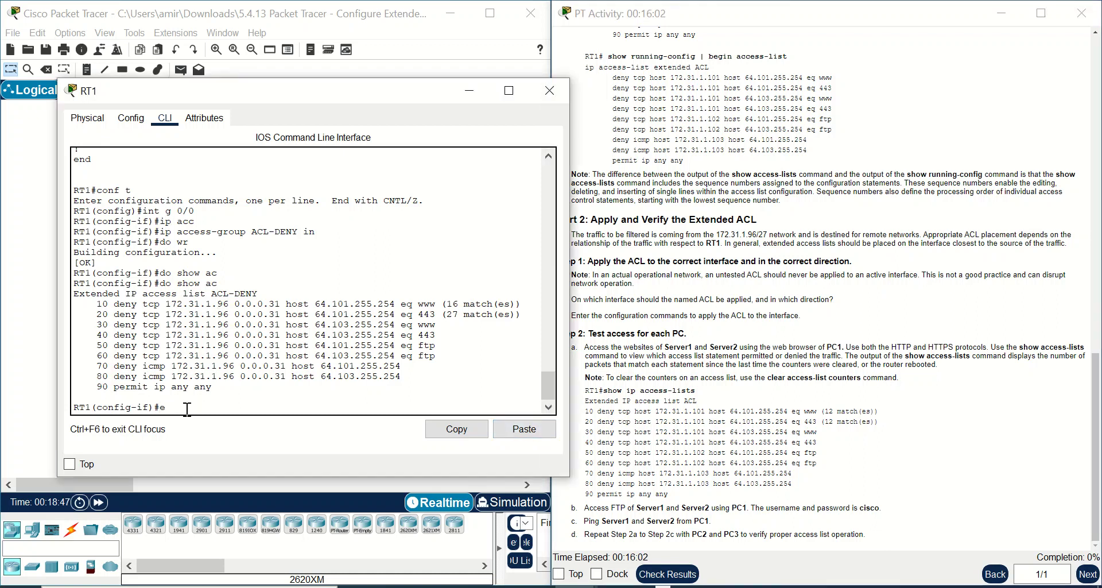
{"action": "key", "text": "BackSpace"}
{"action": "type", "text": "end"}
{"action": "key", "text": "Return"}
{"action": "key", "text": "Return"}
{"action": "key", "text": "Return"}
{"action": "key", "text": "Return"}
{"action": "key", "text": "Return"}
{"action": "key", "text": "Return"}
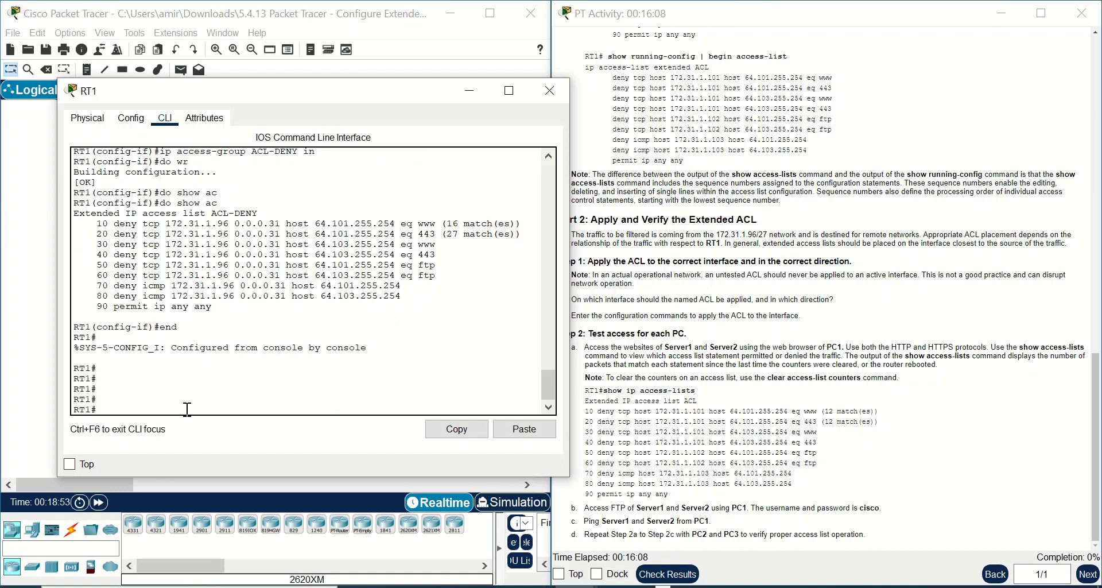
Close RT1's console and Packet Tracer's main window to bring up the save prompt.
{"action": "type", "text": "conf"}
{"action": "key", "text": "BackSpace"}
{"action": "key", "text": "BackSpace"}
{"action": "key", "text": "BackSpace"}
{"action": "key", "text": "BackSpace"}
{"action": "left_click", "coordinate": [548, 90]}
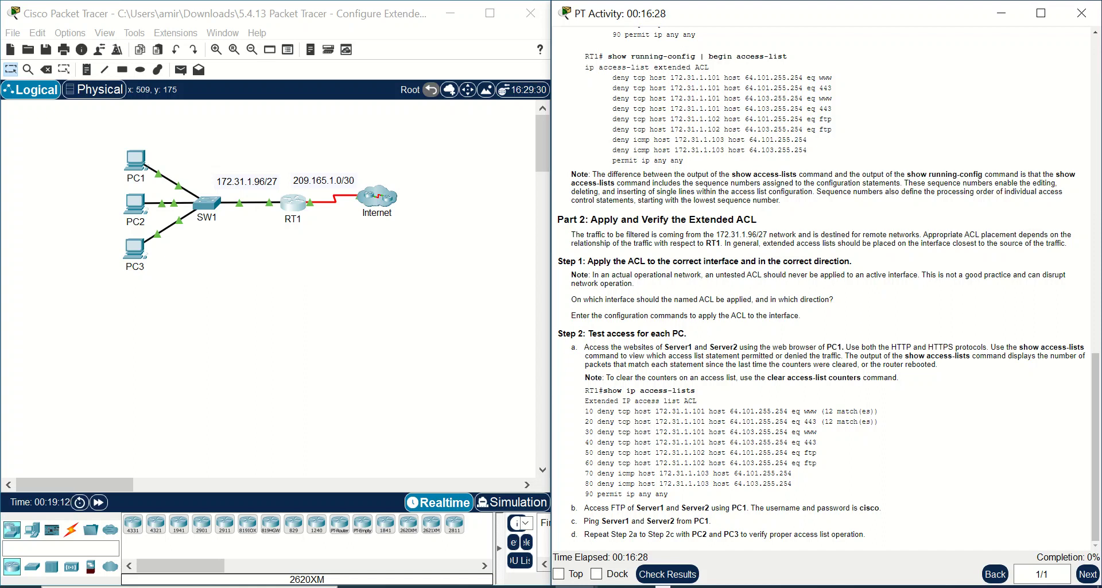
{"action": "left_click", "coordinate": [538, 24]}
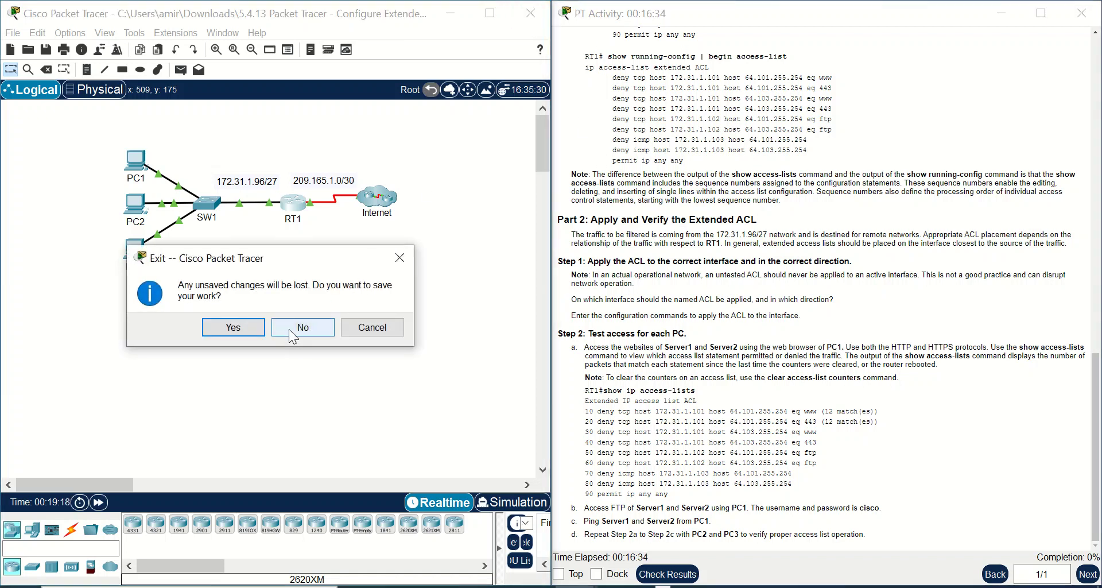